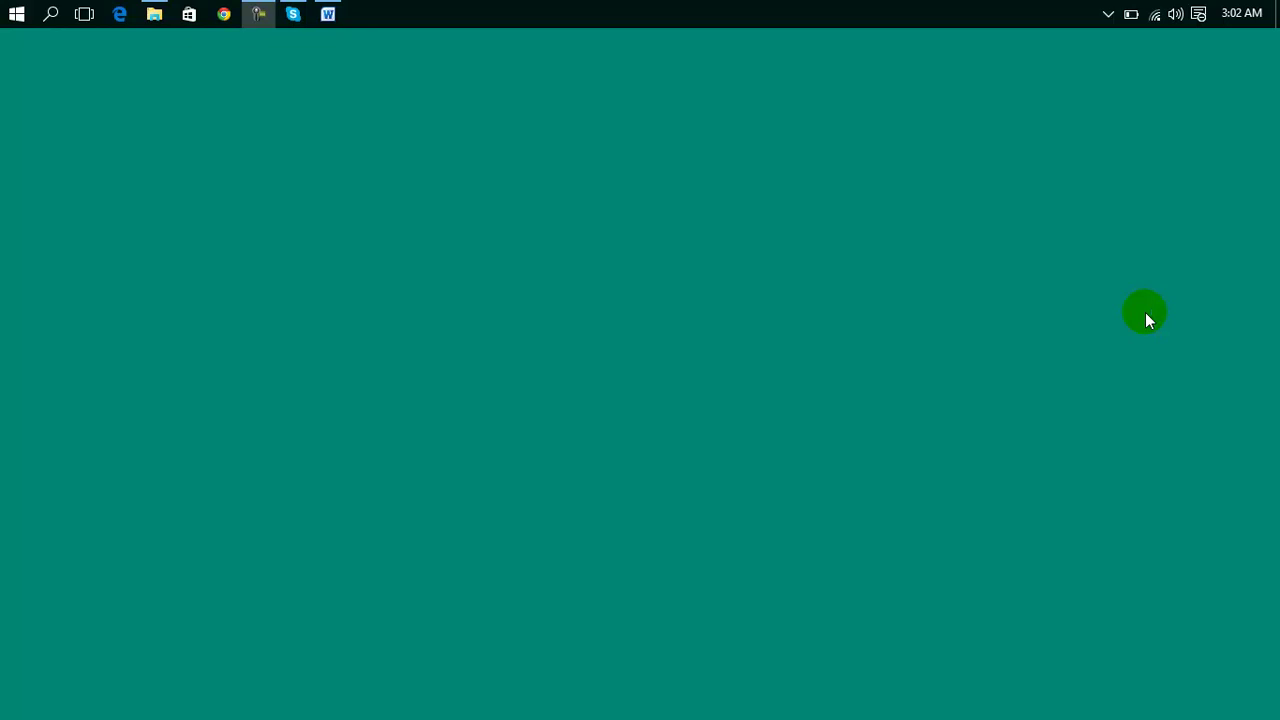
Close the Lesson 29 document and open the Chrome browser.
click(330, 12)
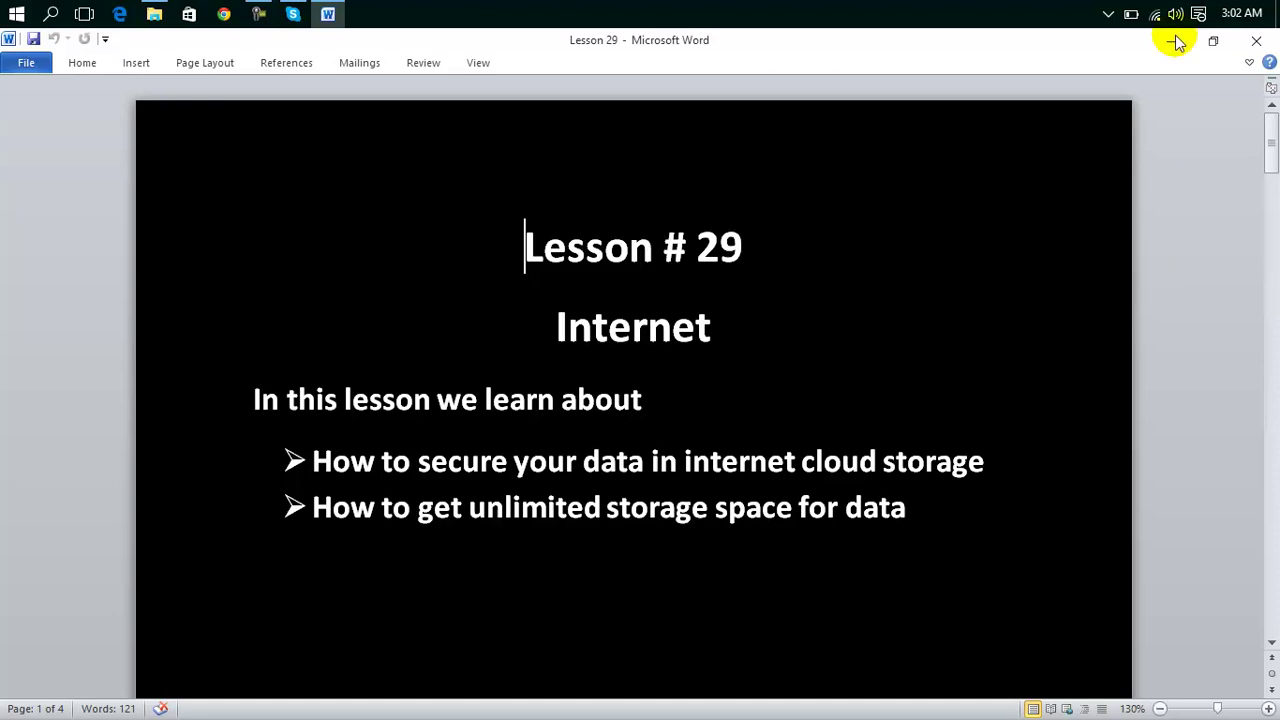
click(1272, 48)
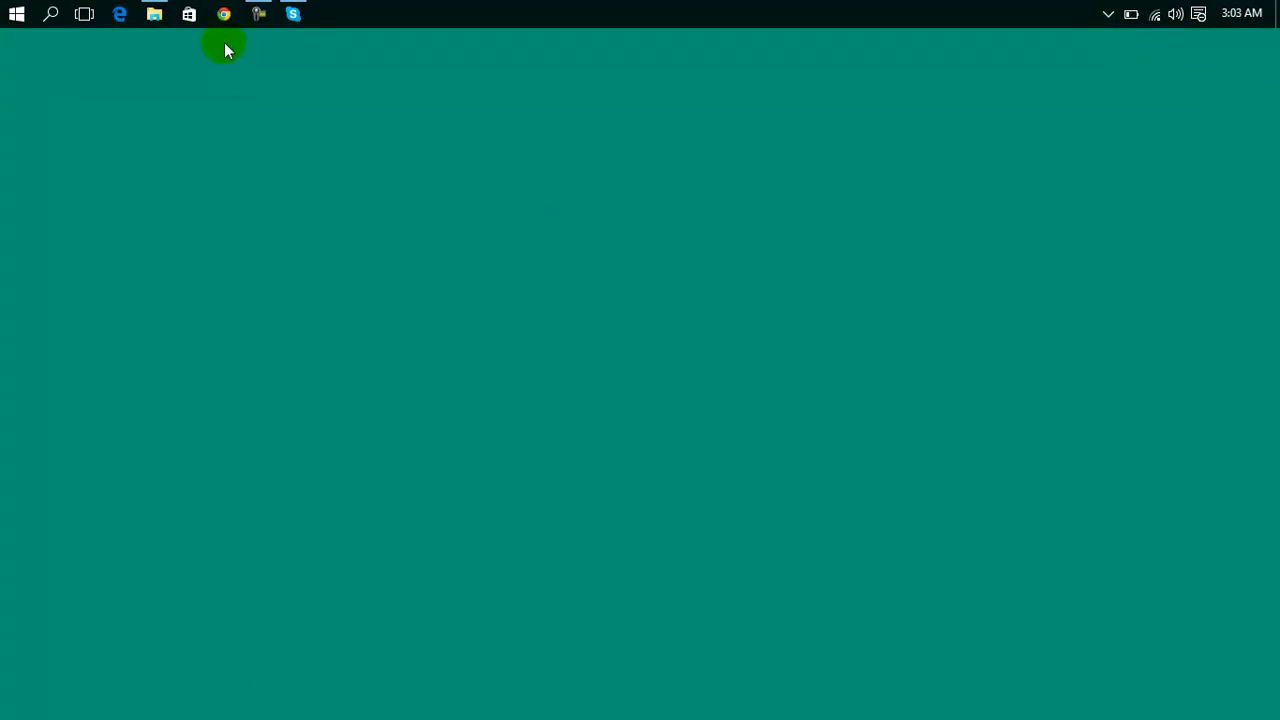
click(224, 12)
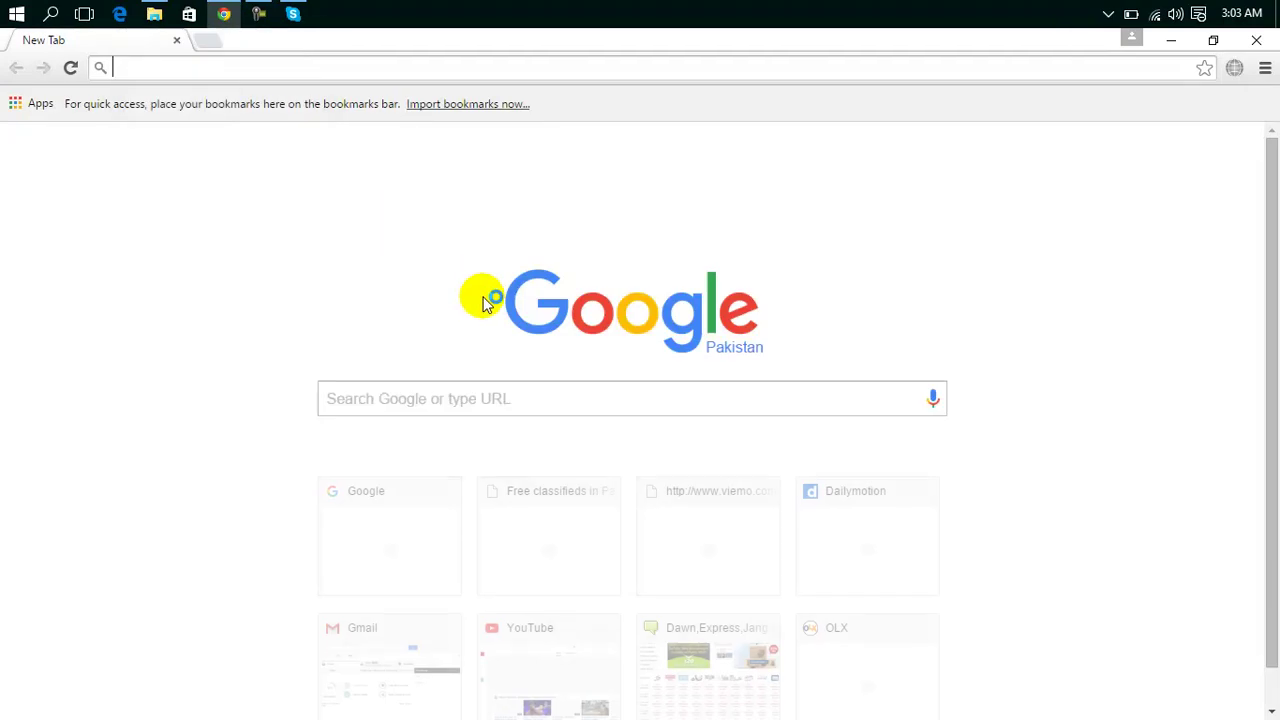
Check the empty local OneDrive folder in File Explorer, dismiss its welcome screen, and return to Chrome.
click(154, 13)
click(86, 177)
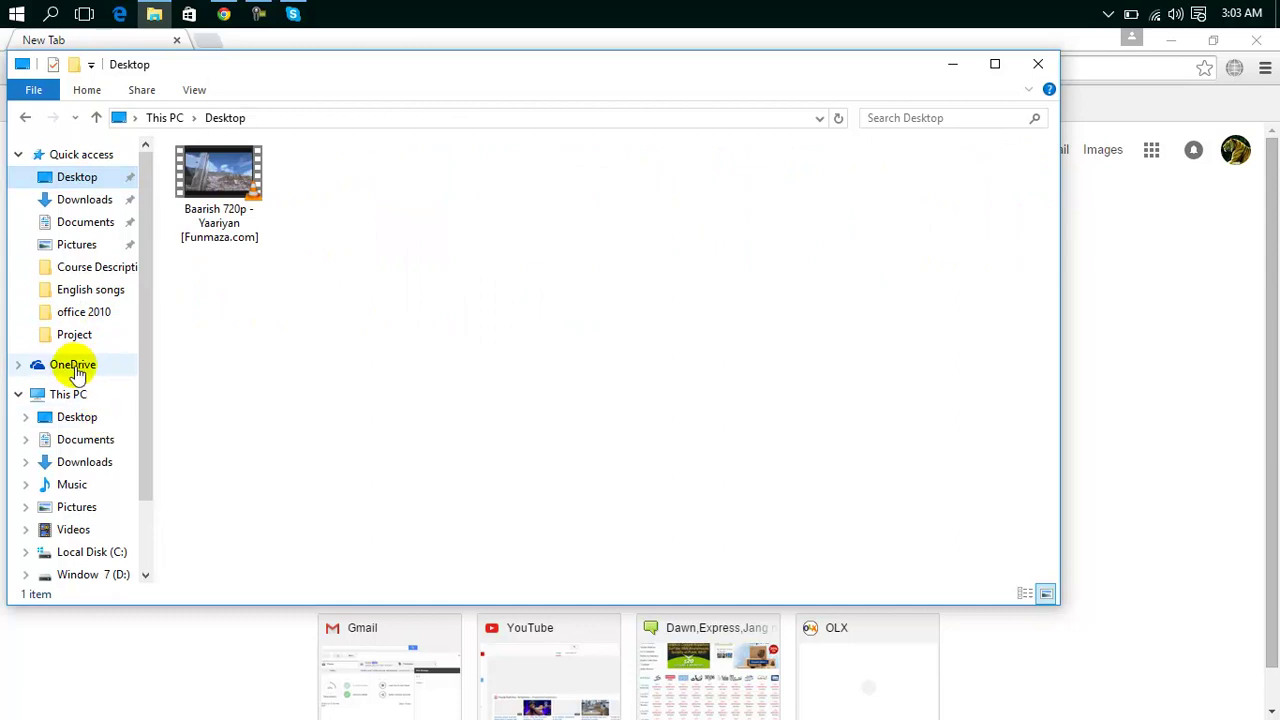
click(72, 366)
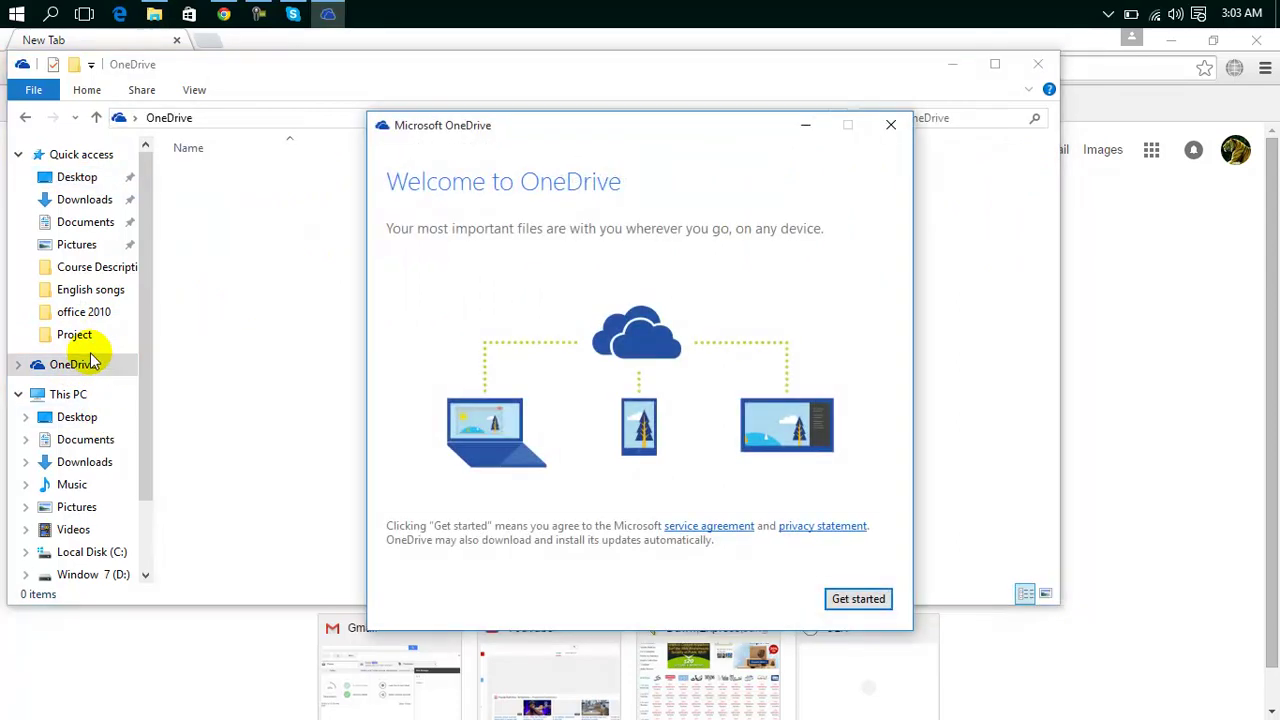
click(891, 125)
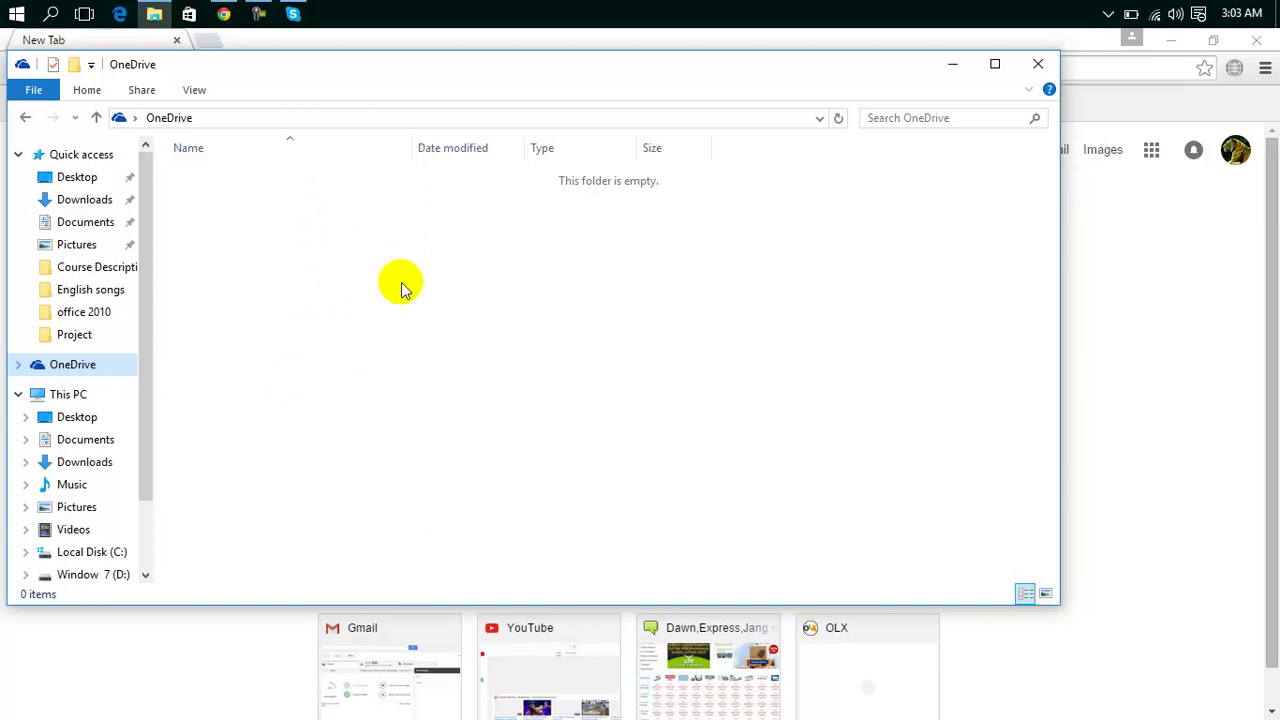
click(223, 14)
click(253, 64)
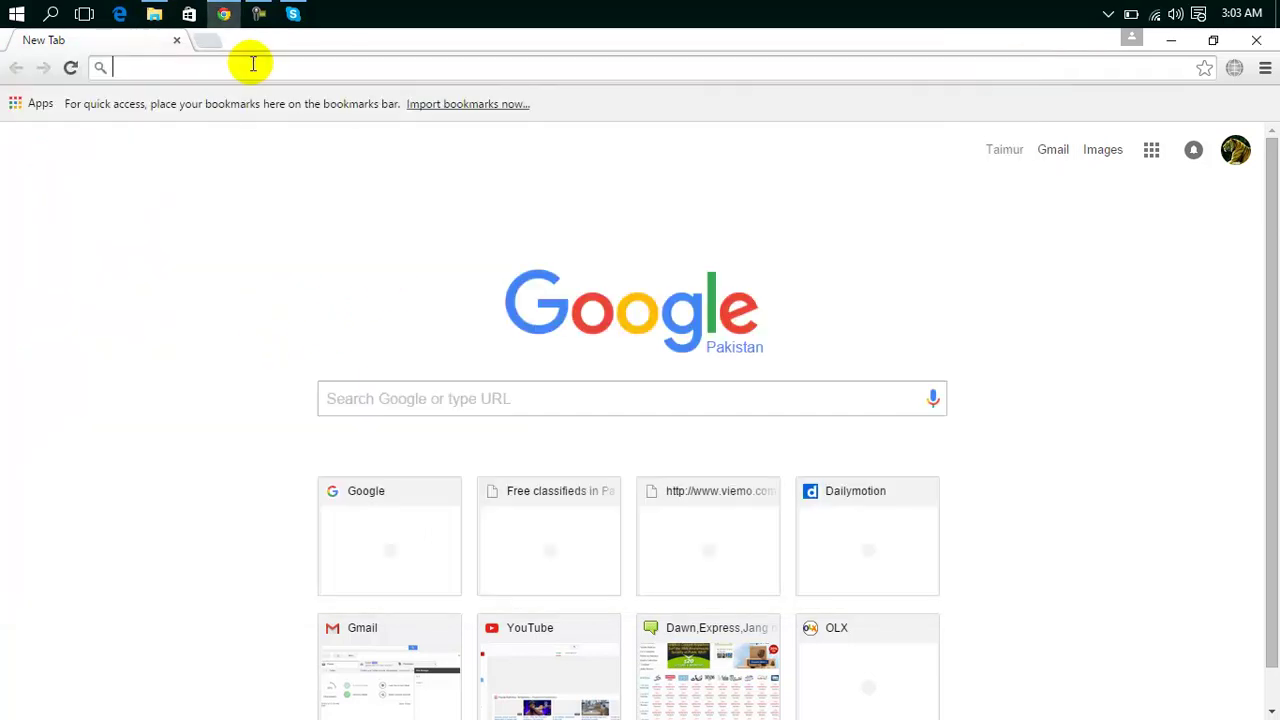
Search Google for 'onedrive' and open the onedrive.live.com result.
text(online)
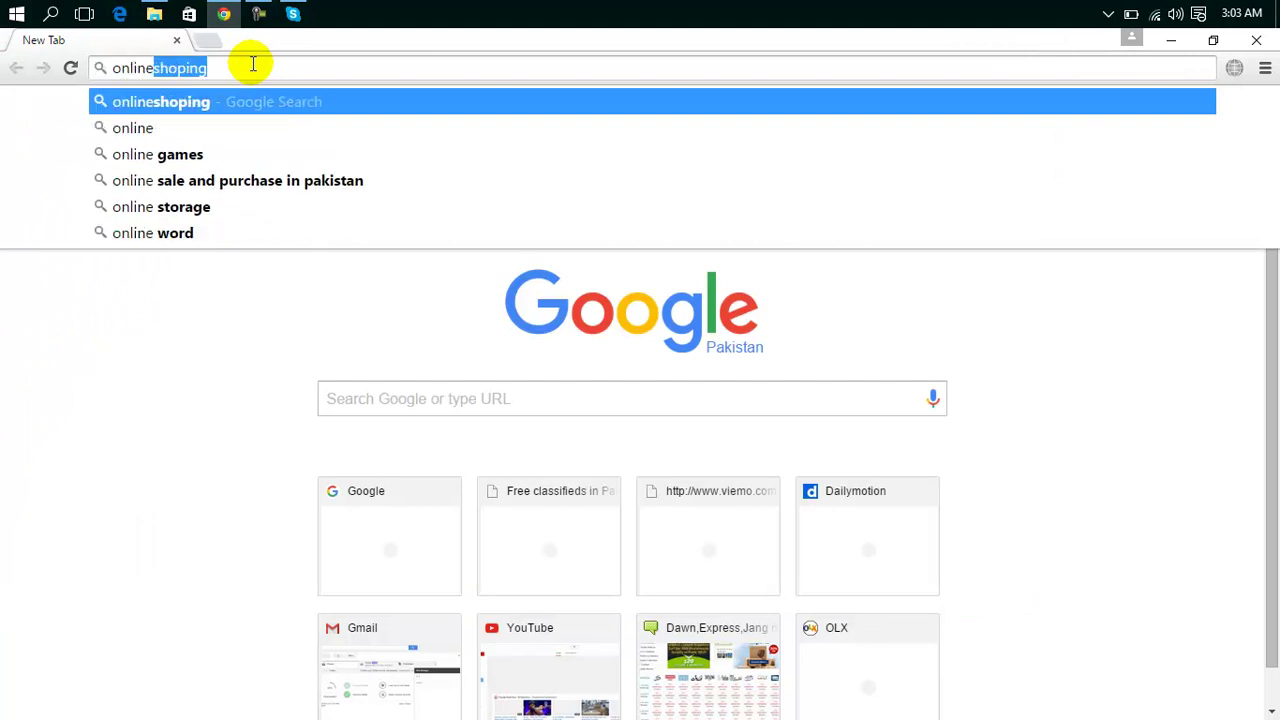
text(dir)
key(BackSpace)
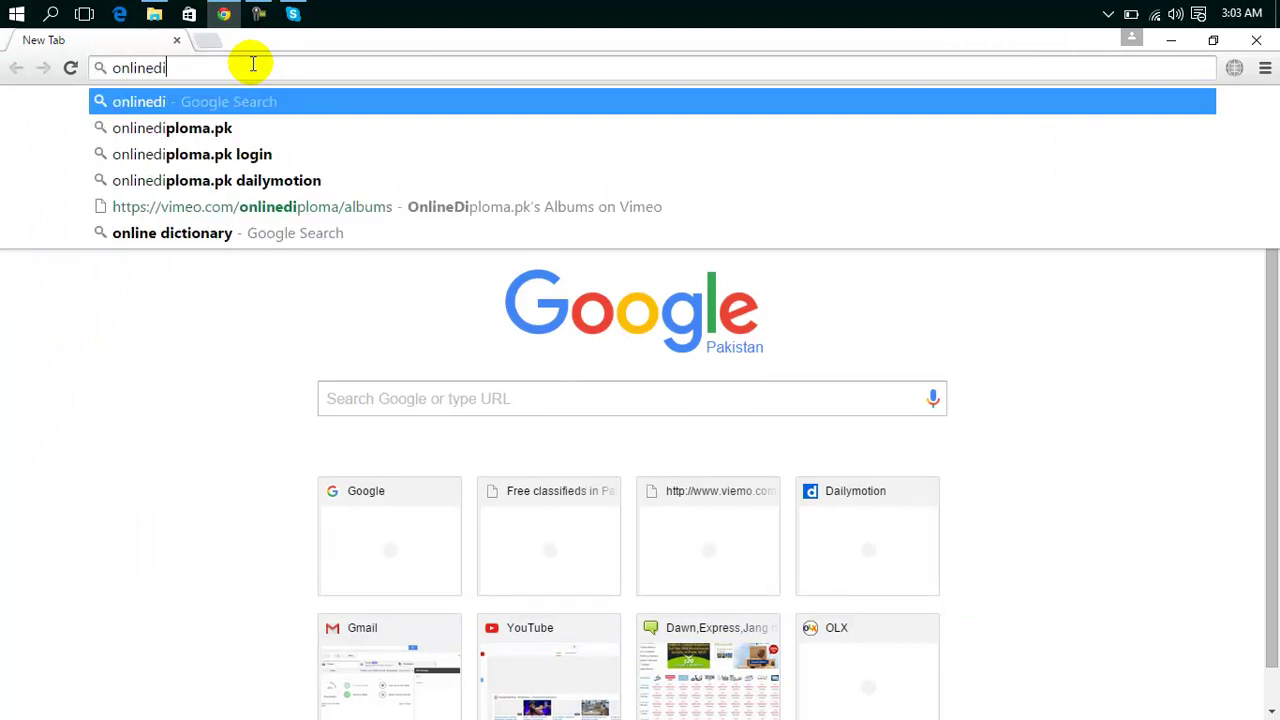
key(BackSpace)
key(BackSpace)
key(BackSpace)
text(ned)
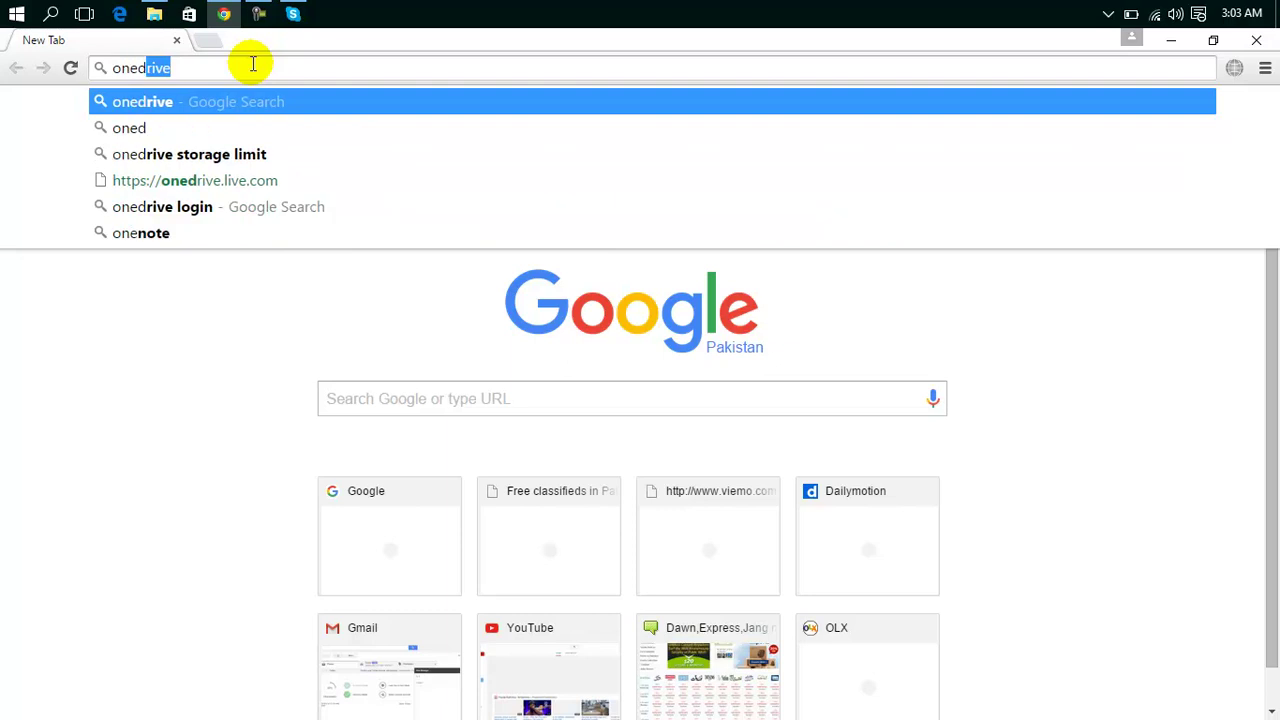
key(Return)
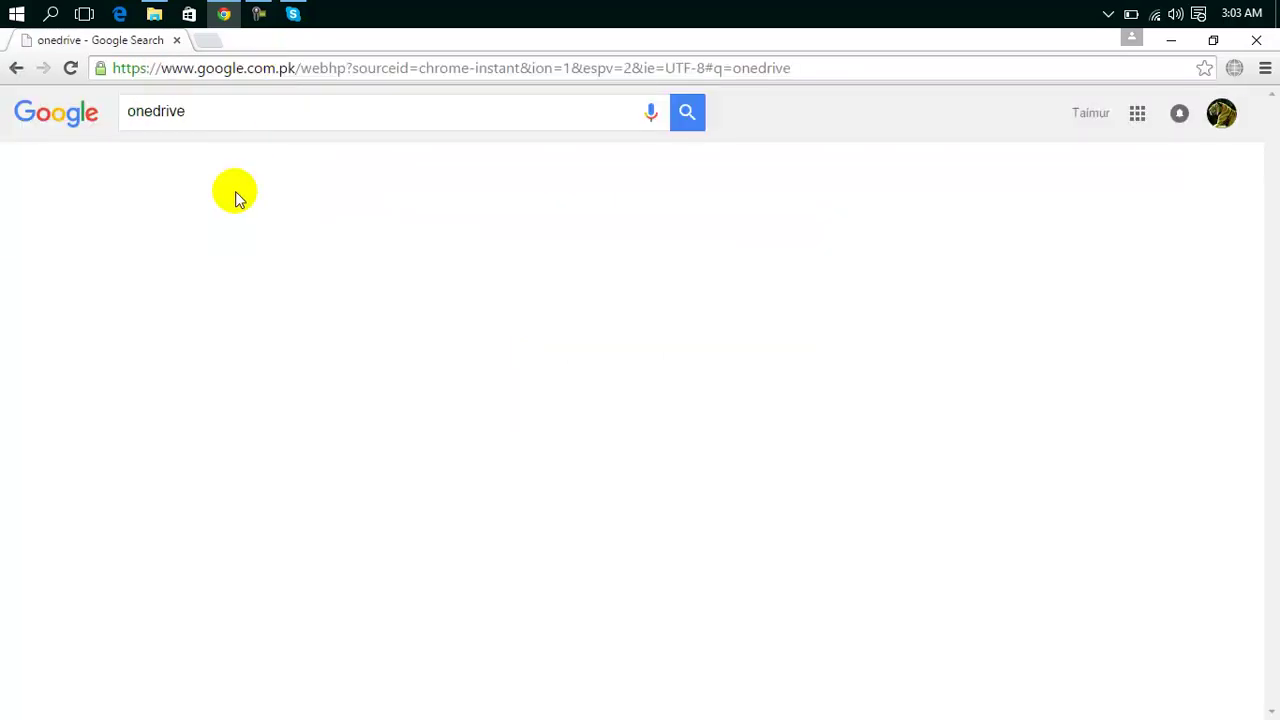
click(219, 260)
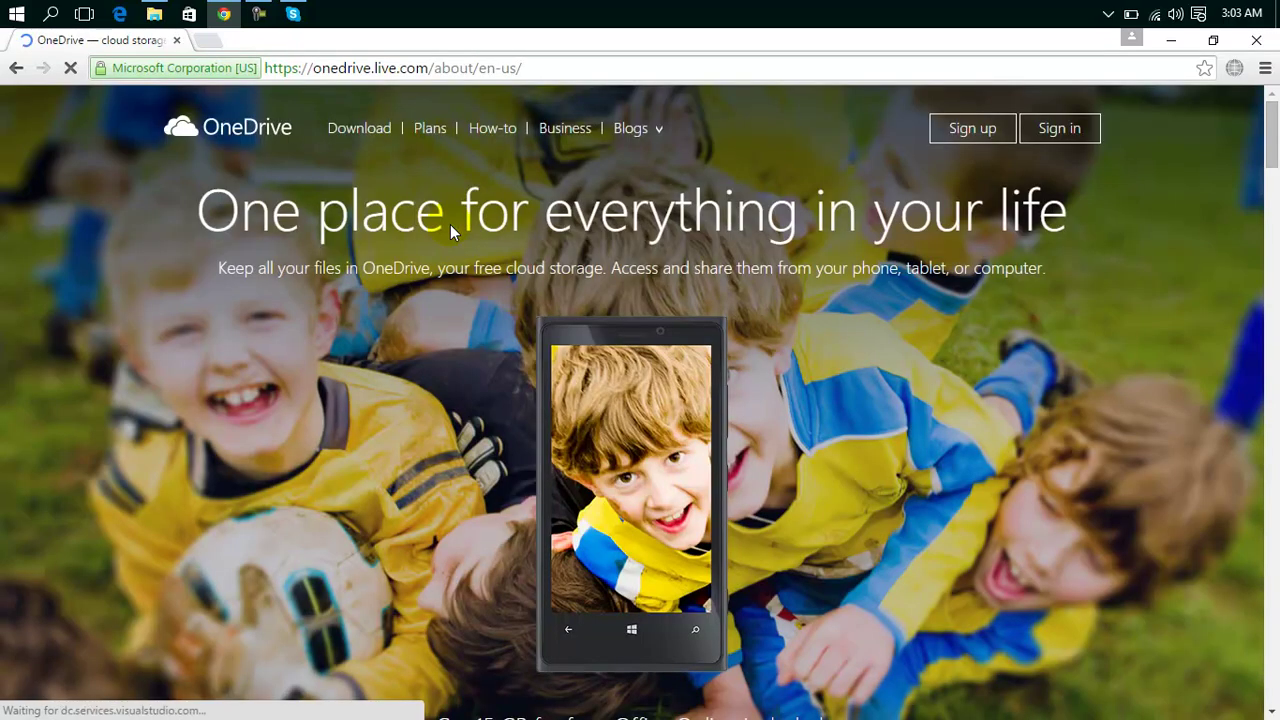
Open the OneDrive sign-in form, enter the account e-mail, and choose personal OneDrive.
click(1052, 138)
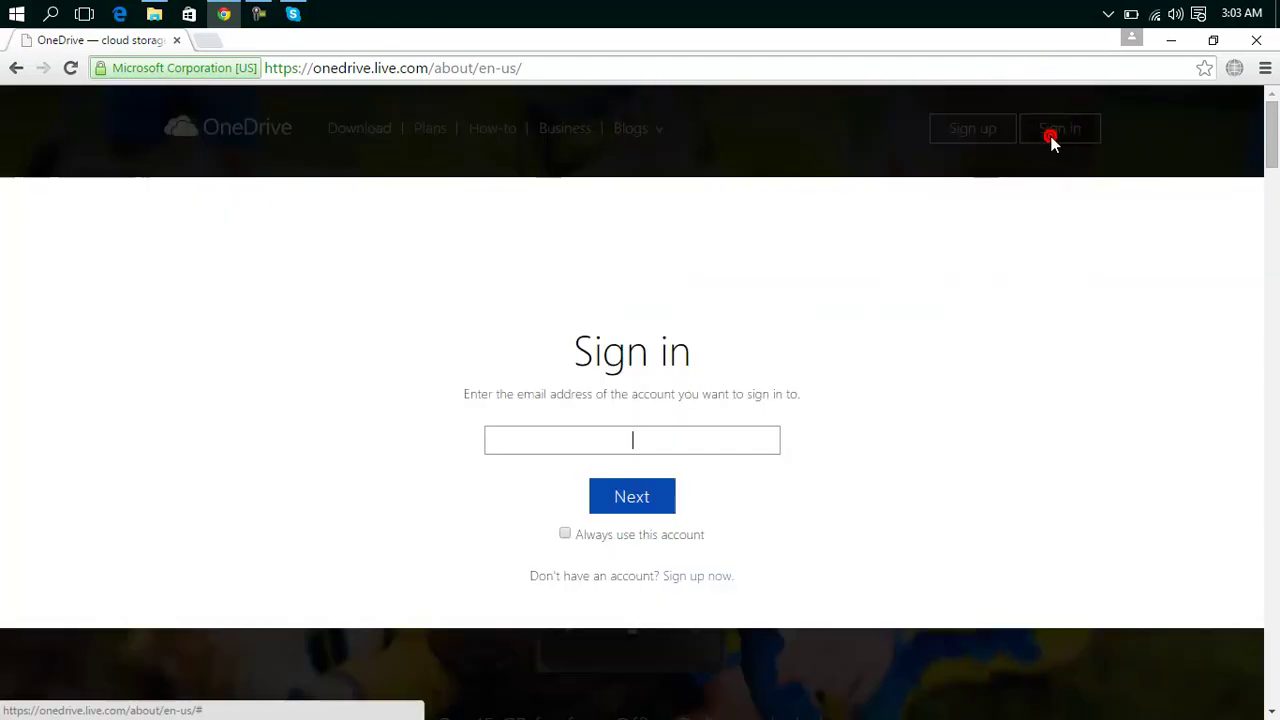
click(646, 452)
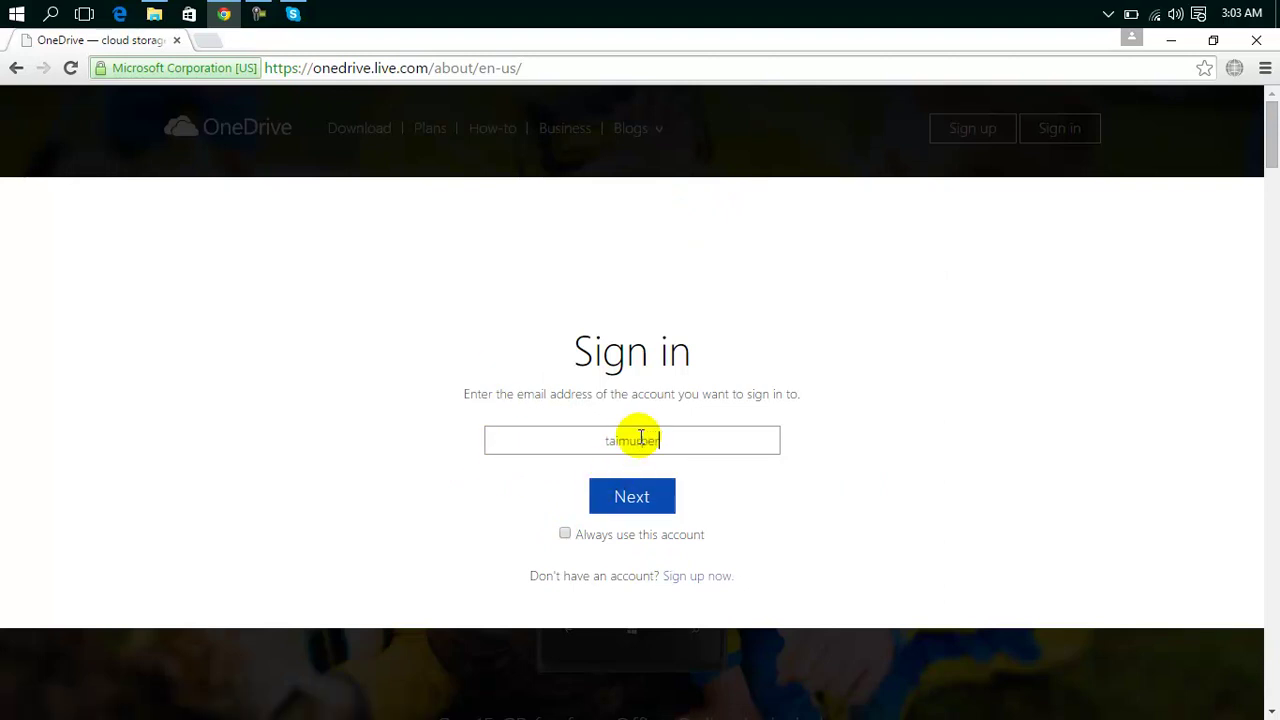
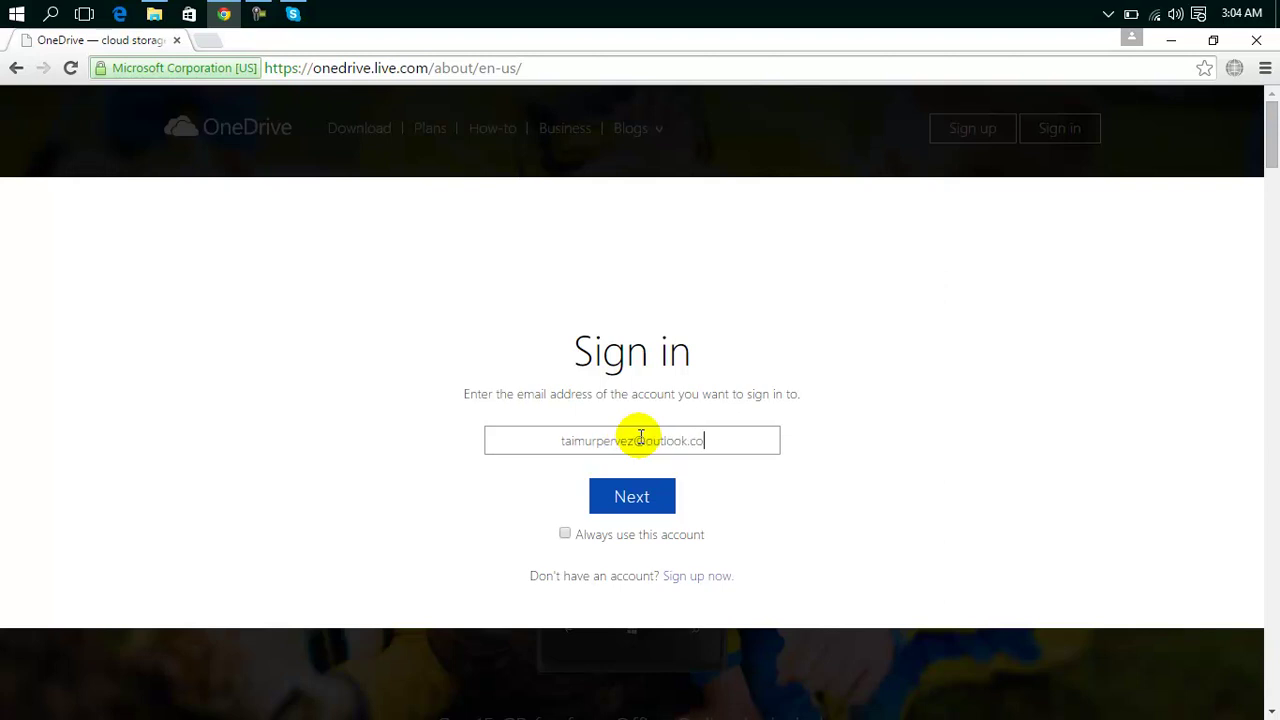
click(653, 496)
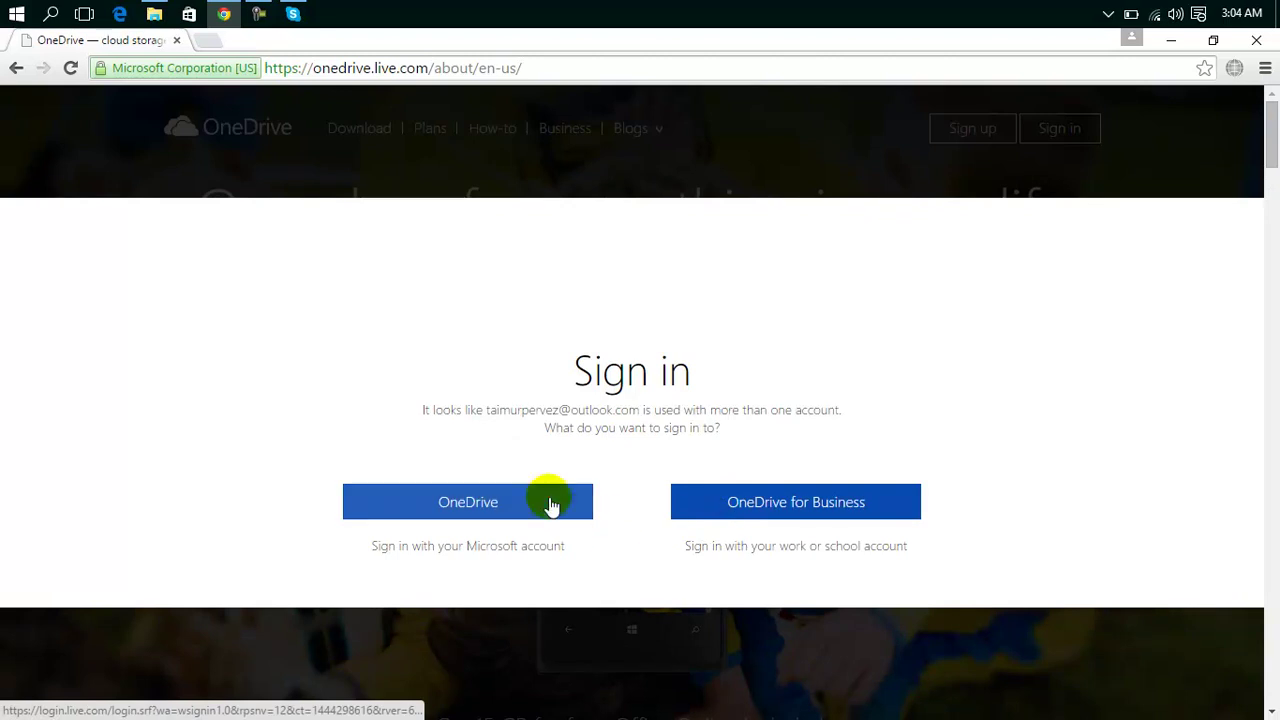
click(549, 502)
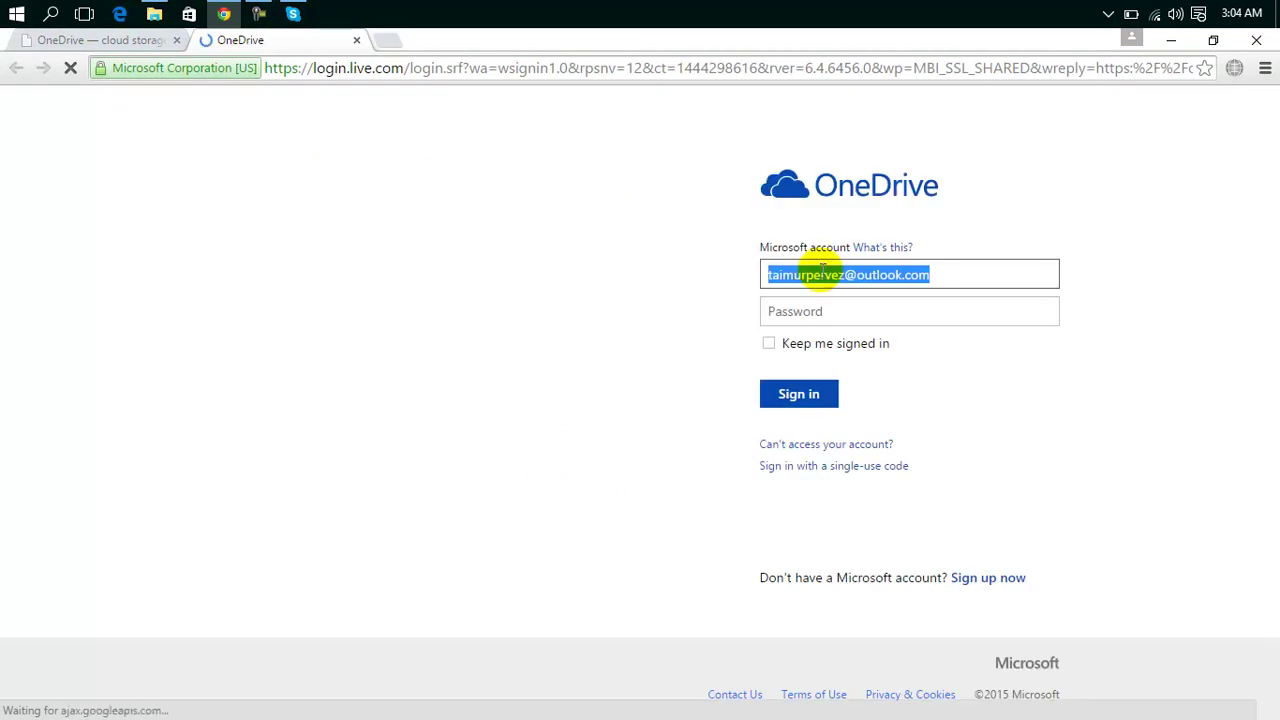
Enter the account password and sign in.
click(828, 312)
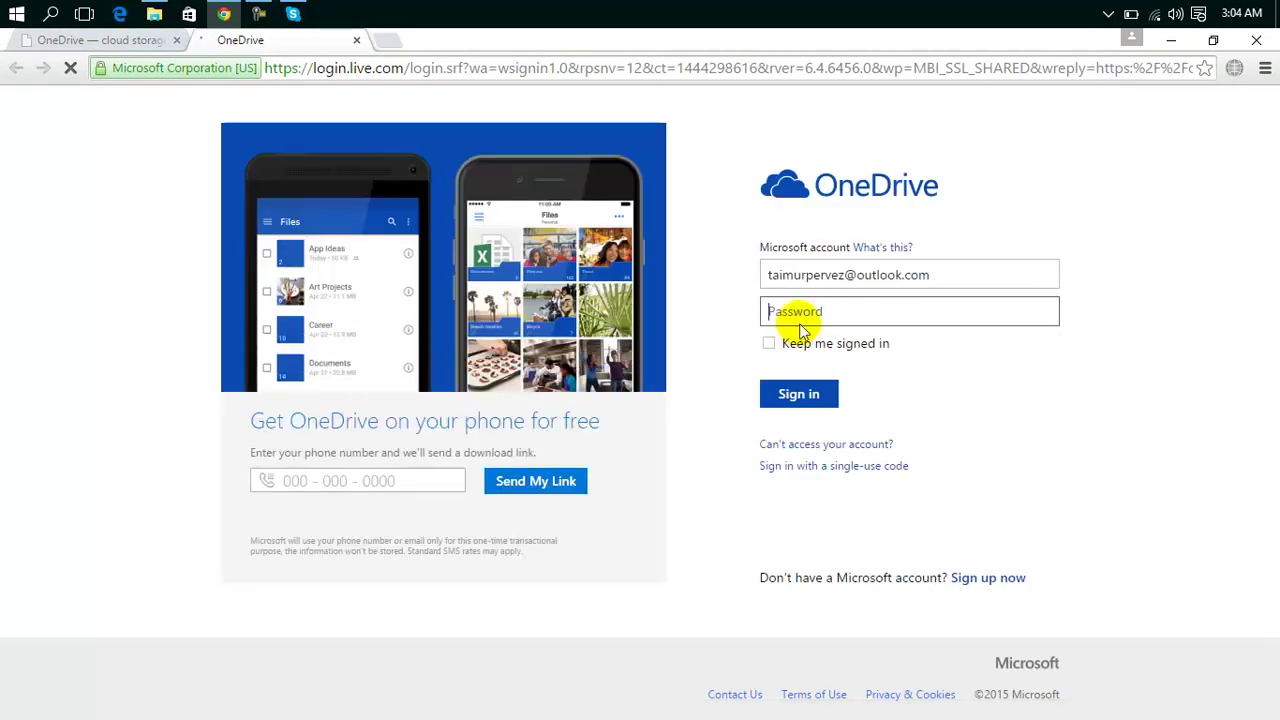
text(t)
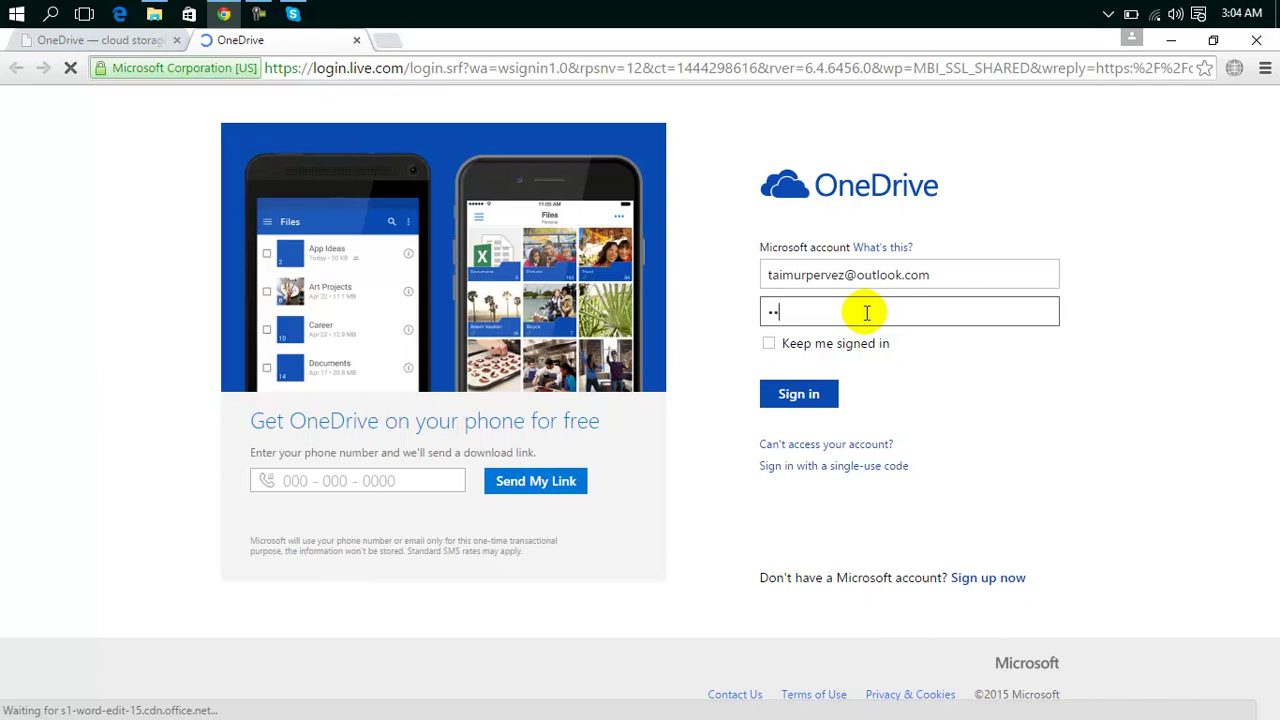
text(••••)
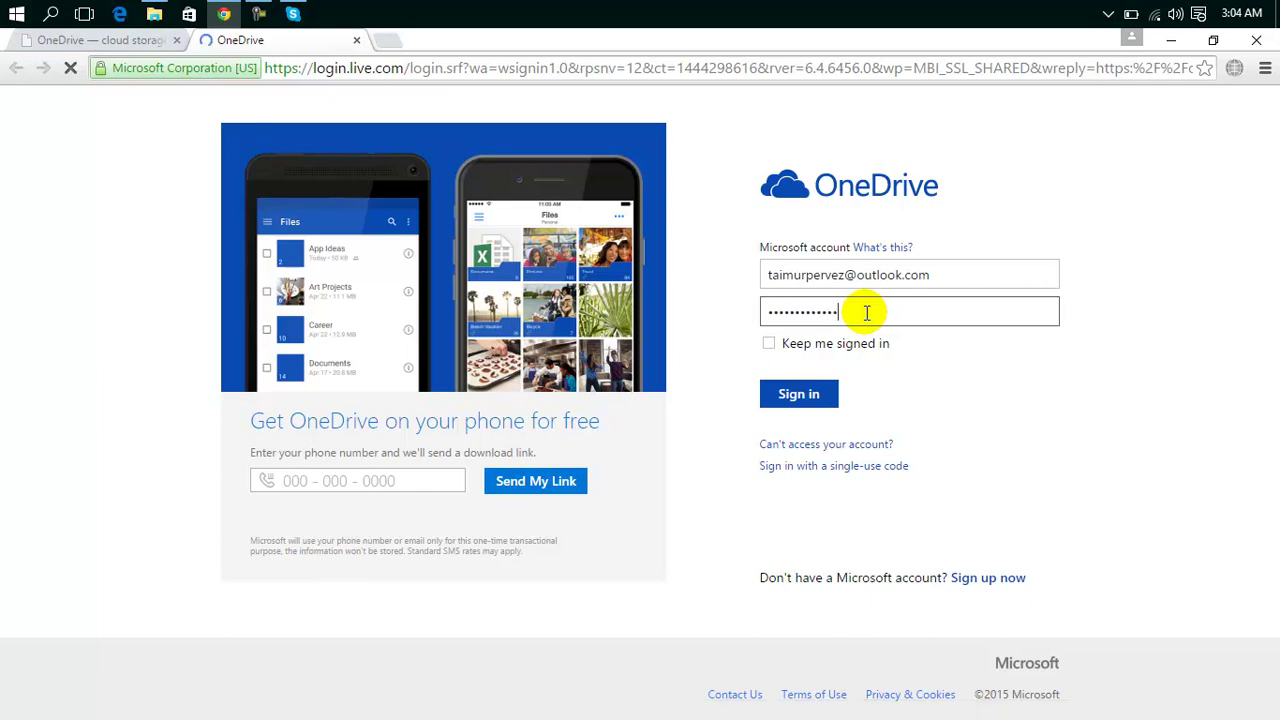
click(810, 396)
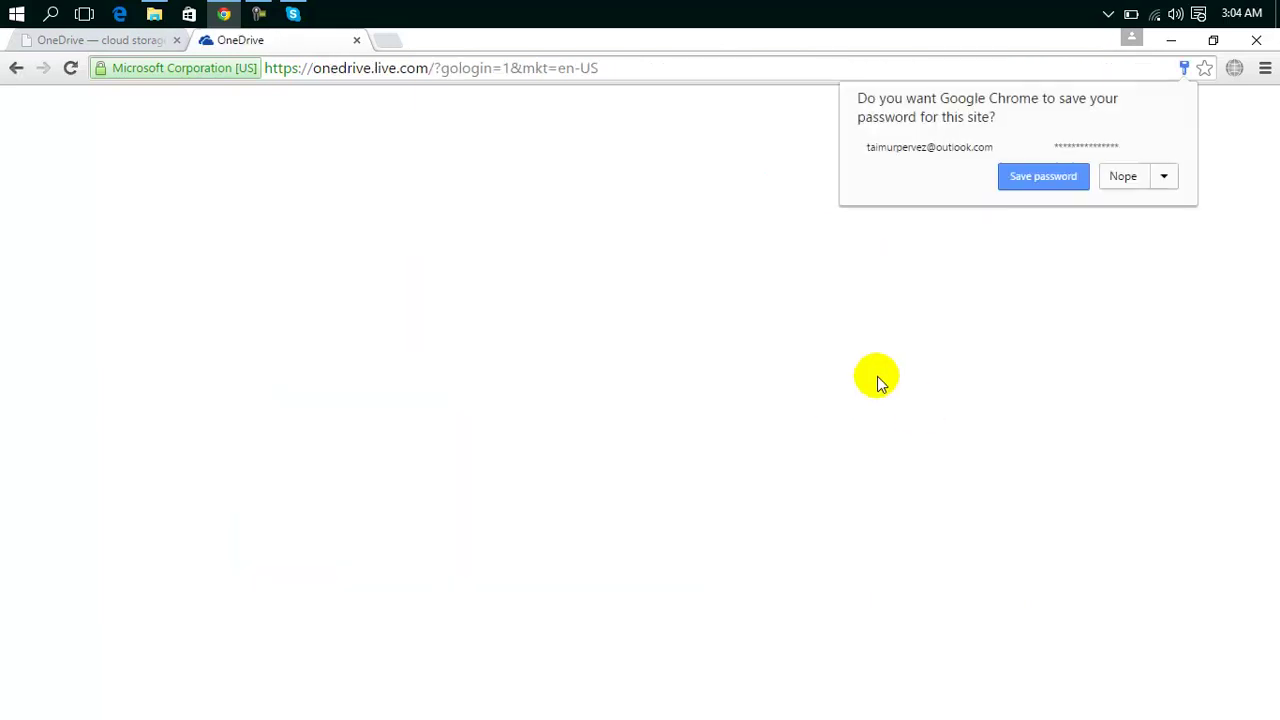
Save the password, then delete the Documents and Pictures folders and the Getting started document.
click(1056, 175)
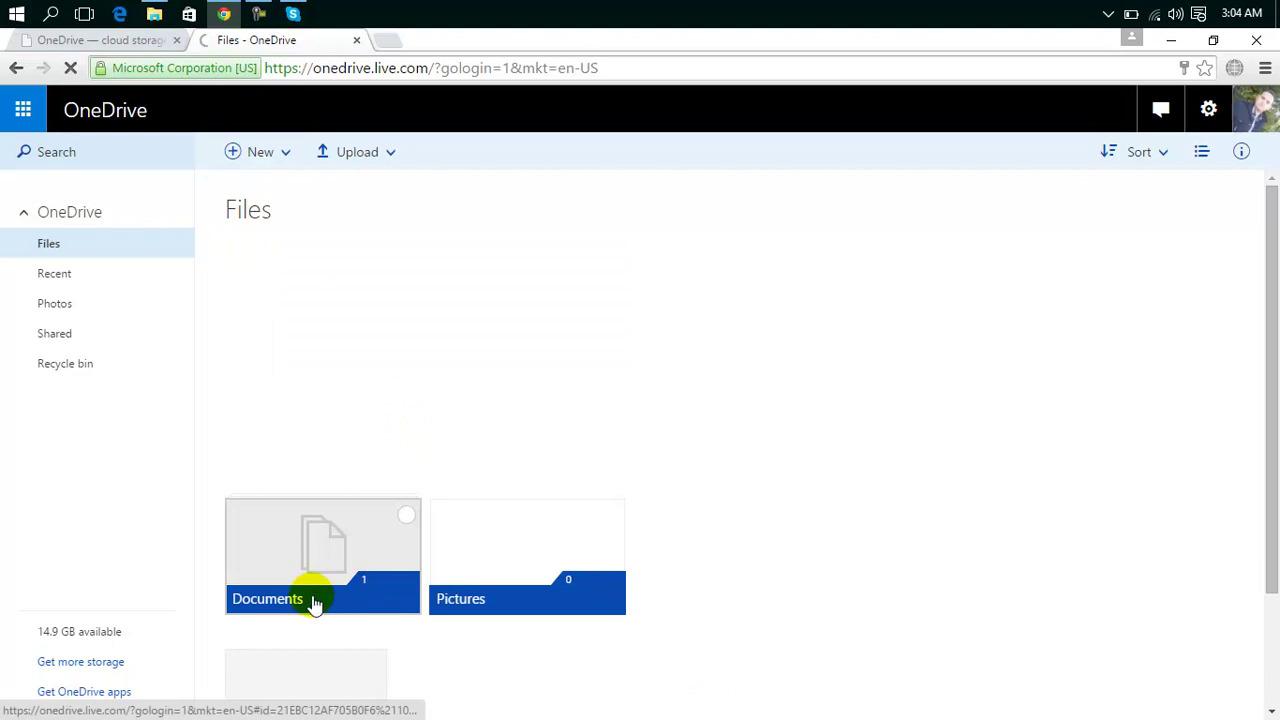
drag(1271, 280, 1270, 465)
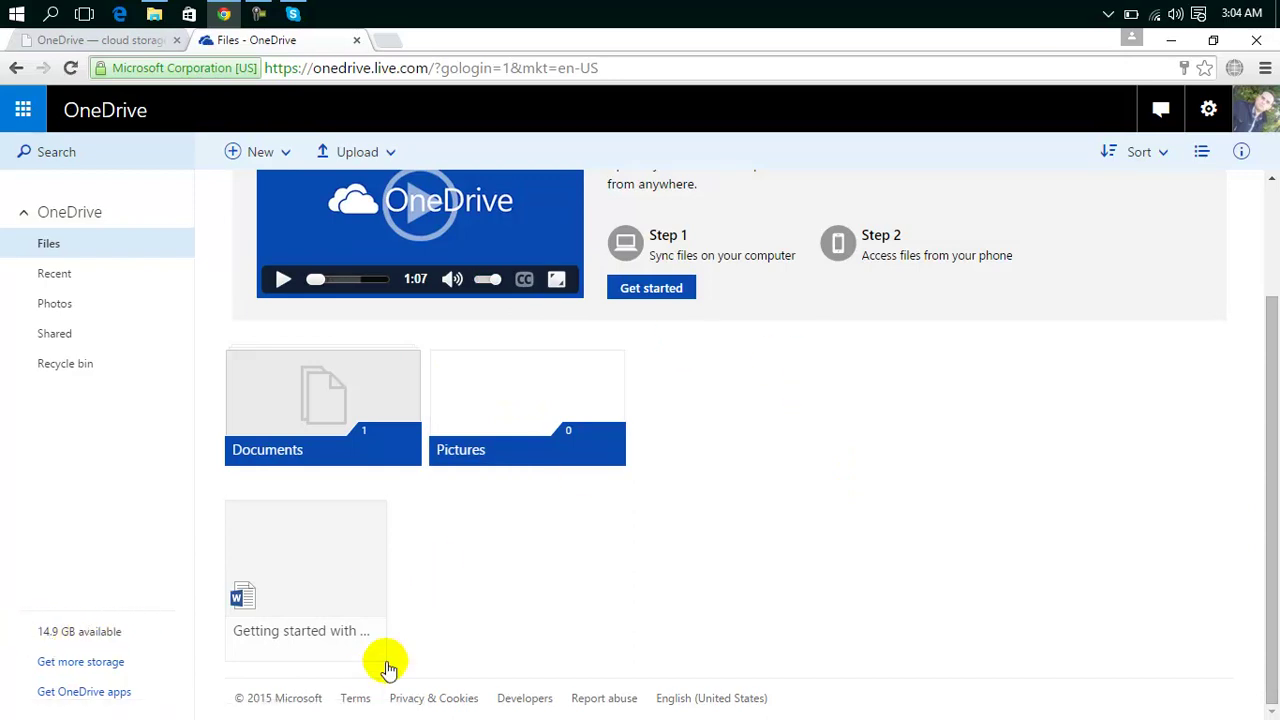
click(371, 517)
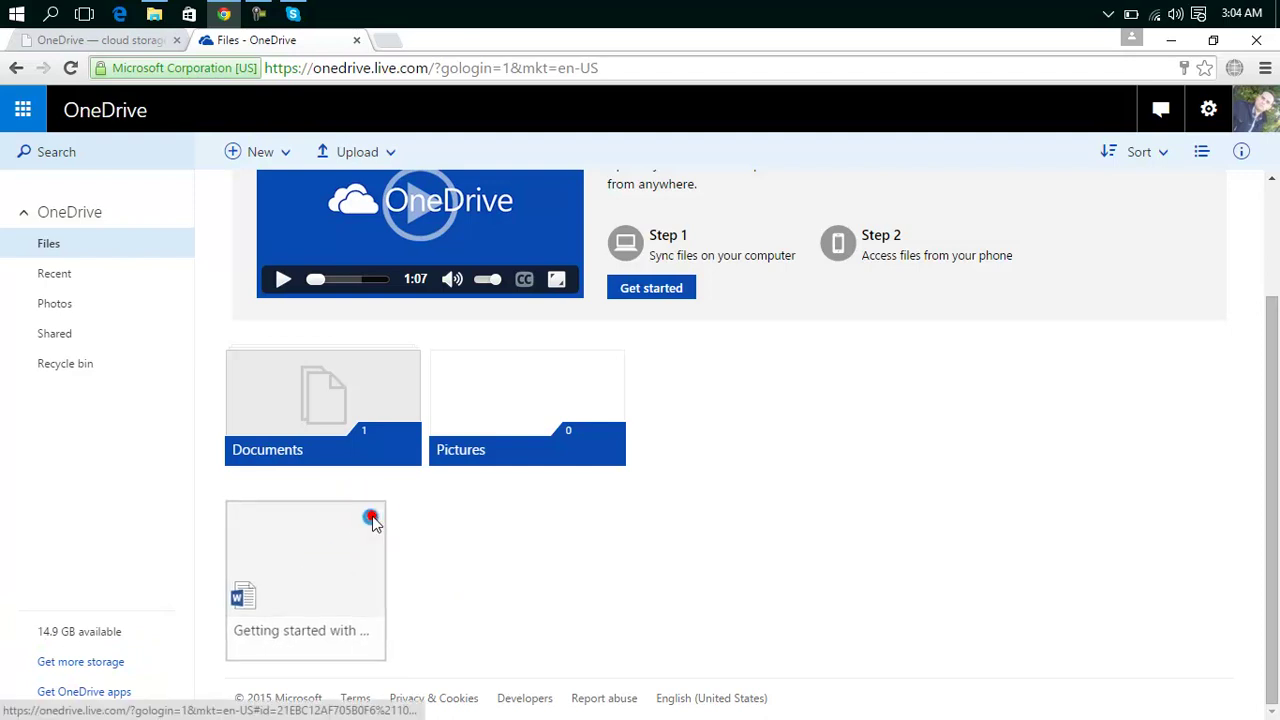
click(407, 367)
click(610, 368)
click(610, 369)
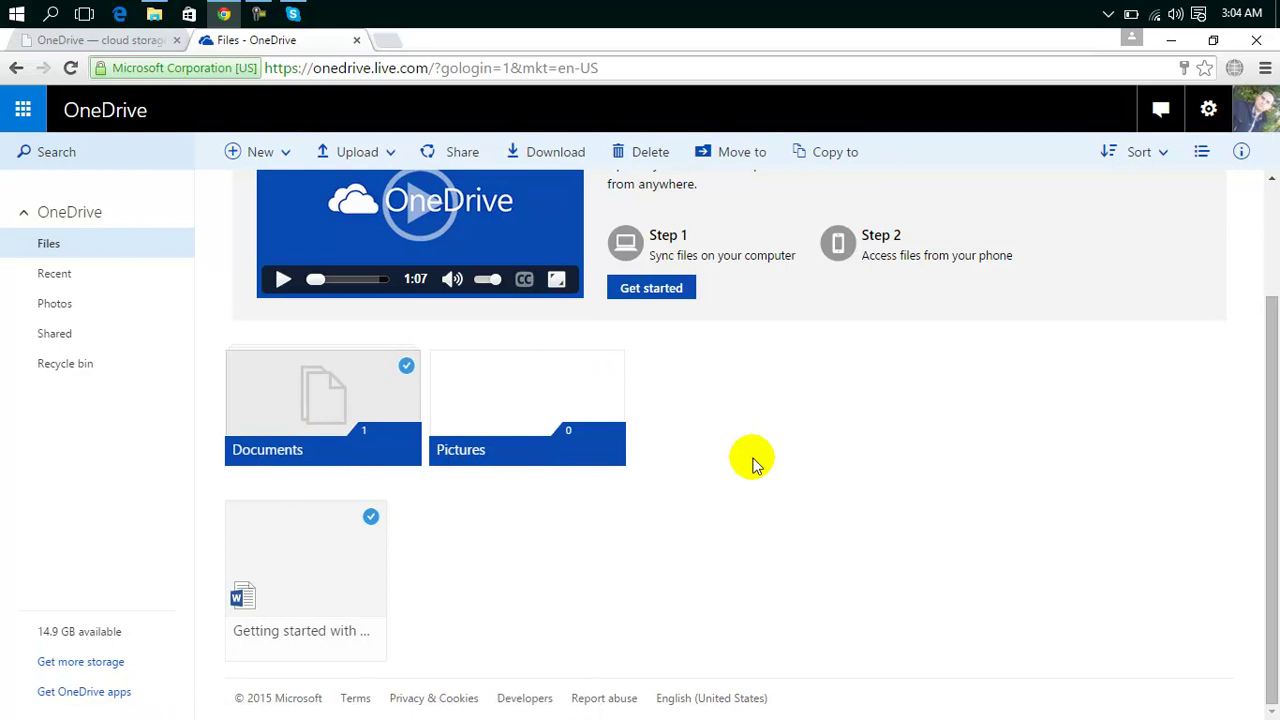
click(610, 369)
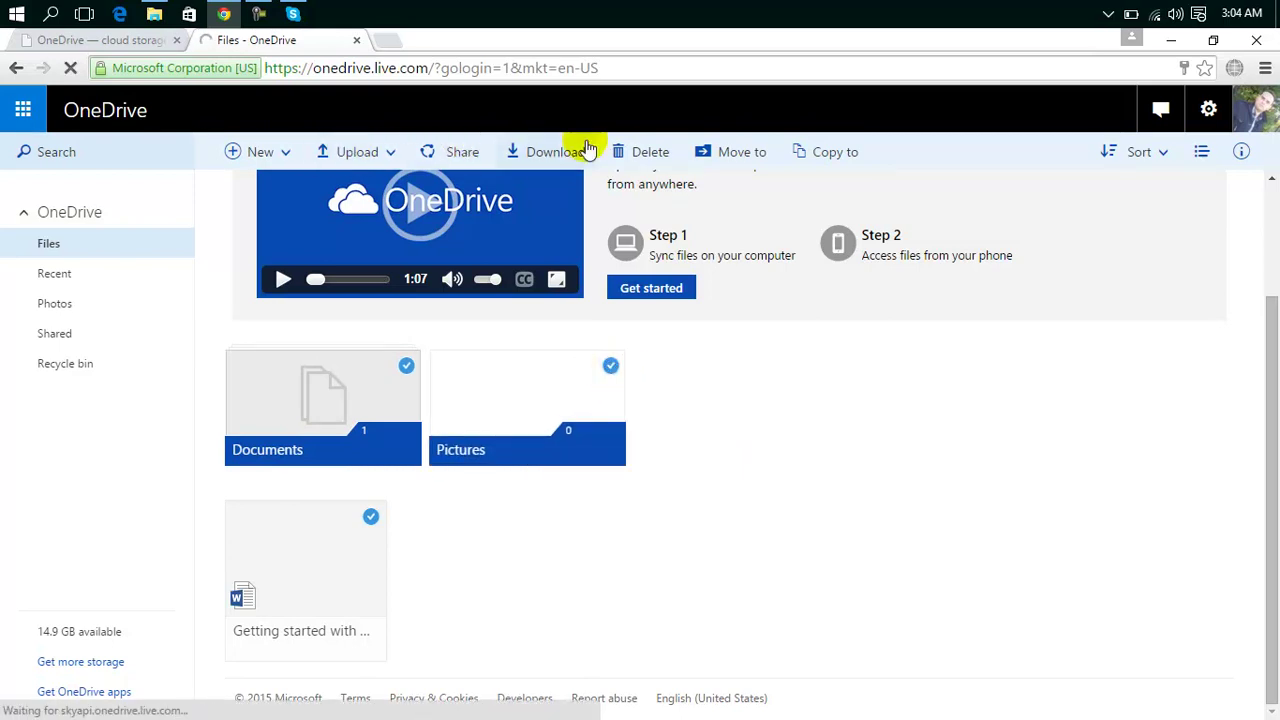
click(632, 152)
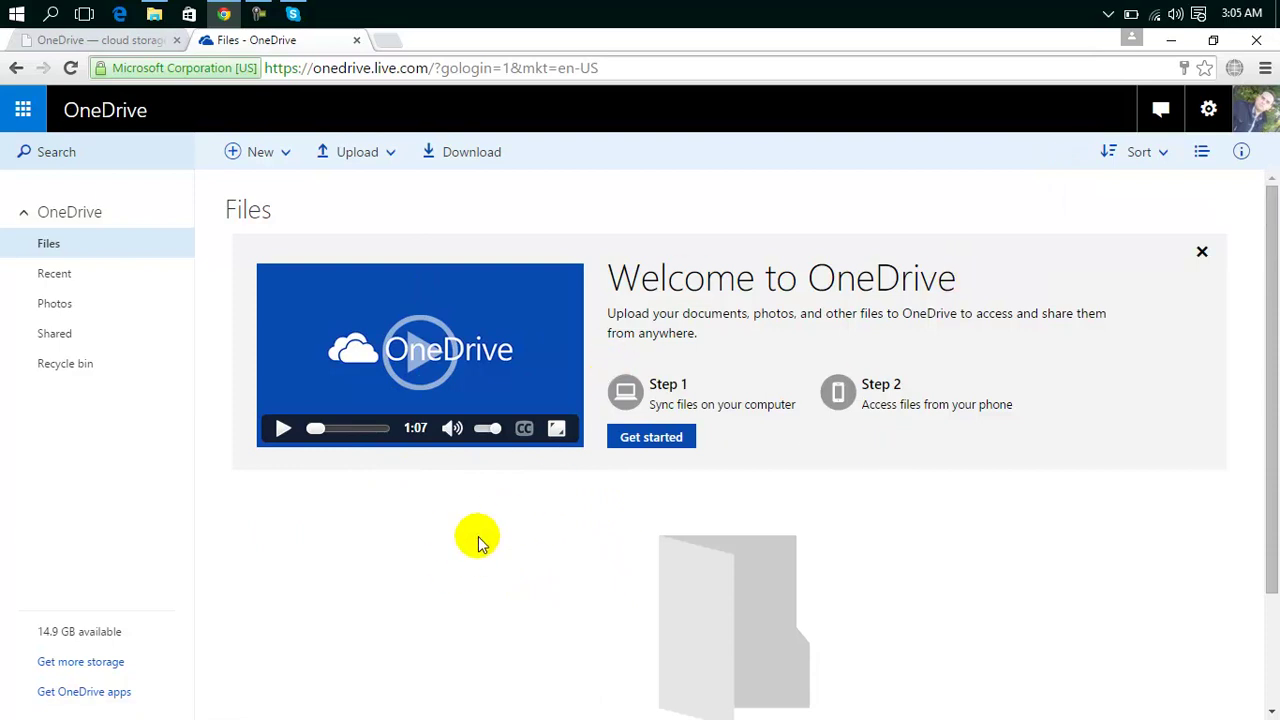
click(157, 13)
click(157, 13)
click(330, 143)
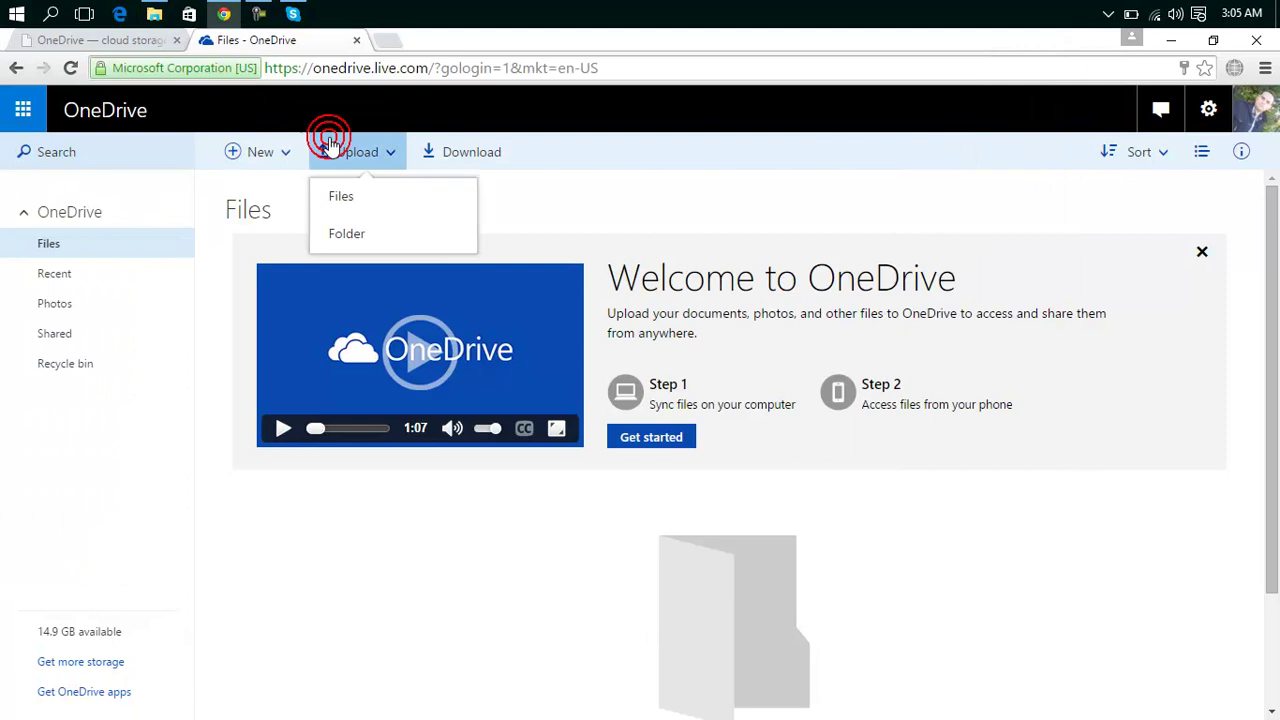
click(346, 232)
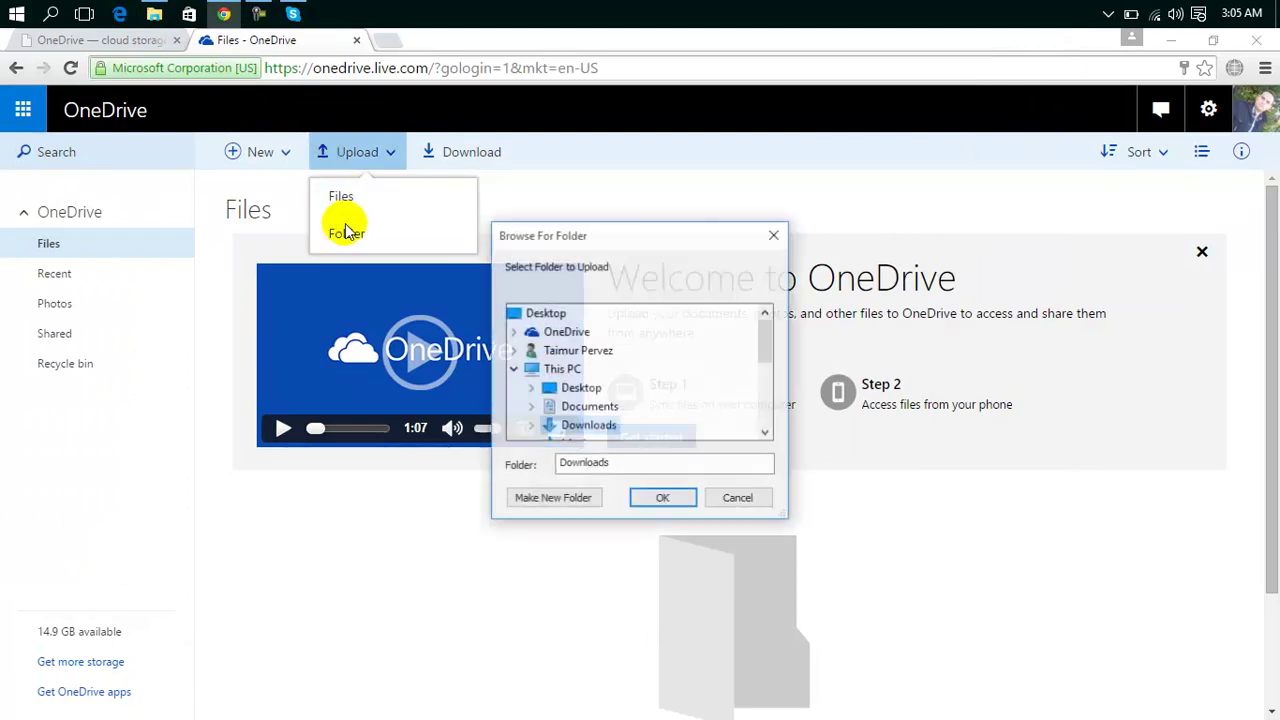
click(774, 240)
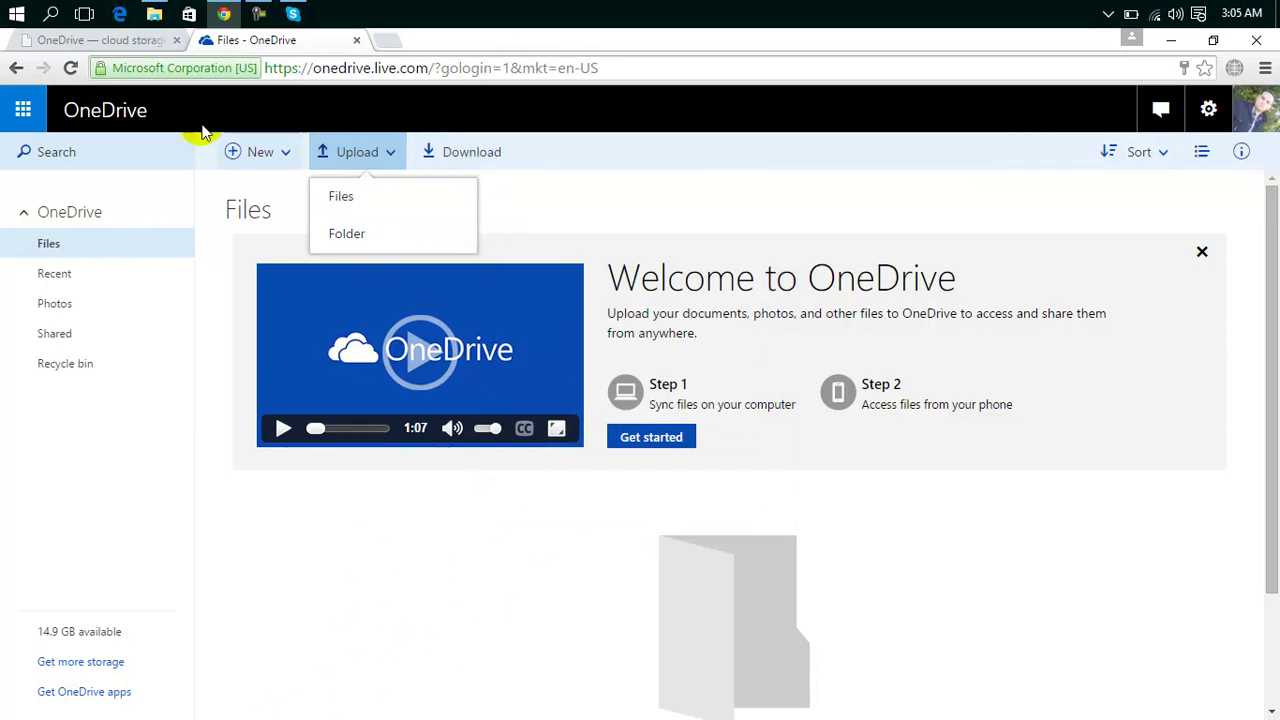
Select the images and computer-lcd-monitor-vector pictures in Downloads, then open the OneDrive folder.
click(155, 14)
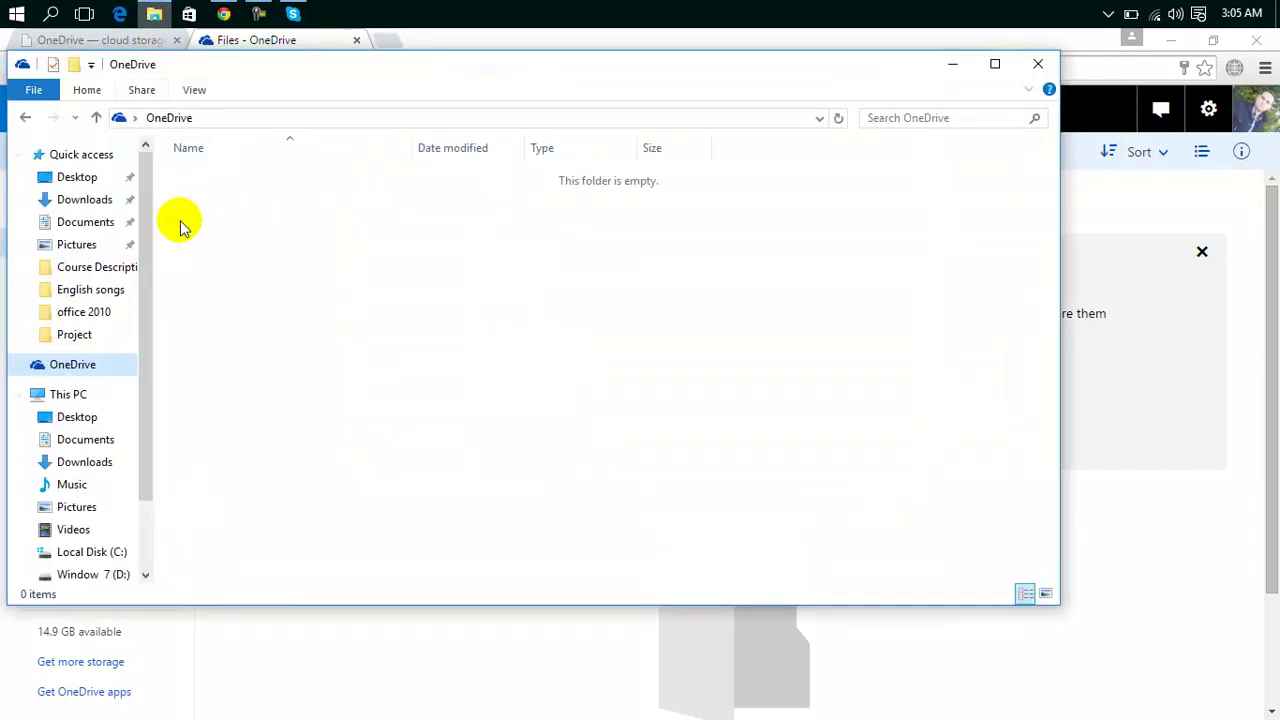
click(100, 203)
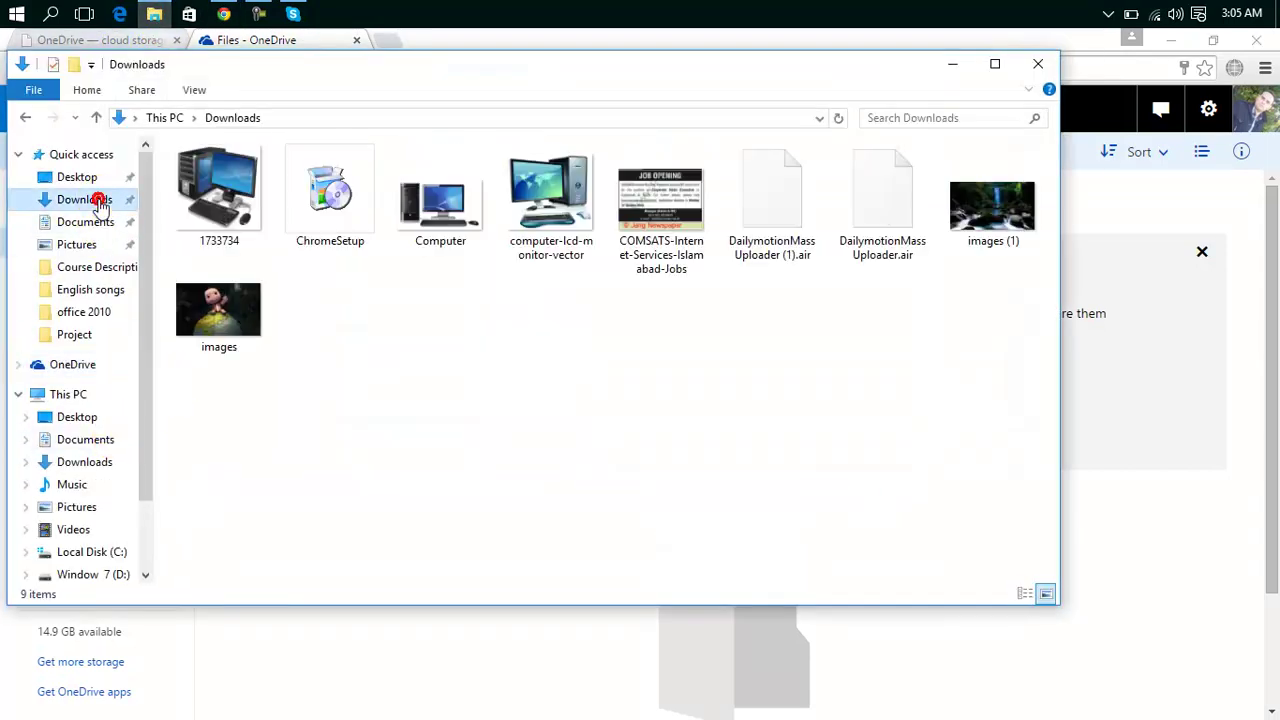
click(258, 336)
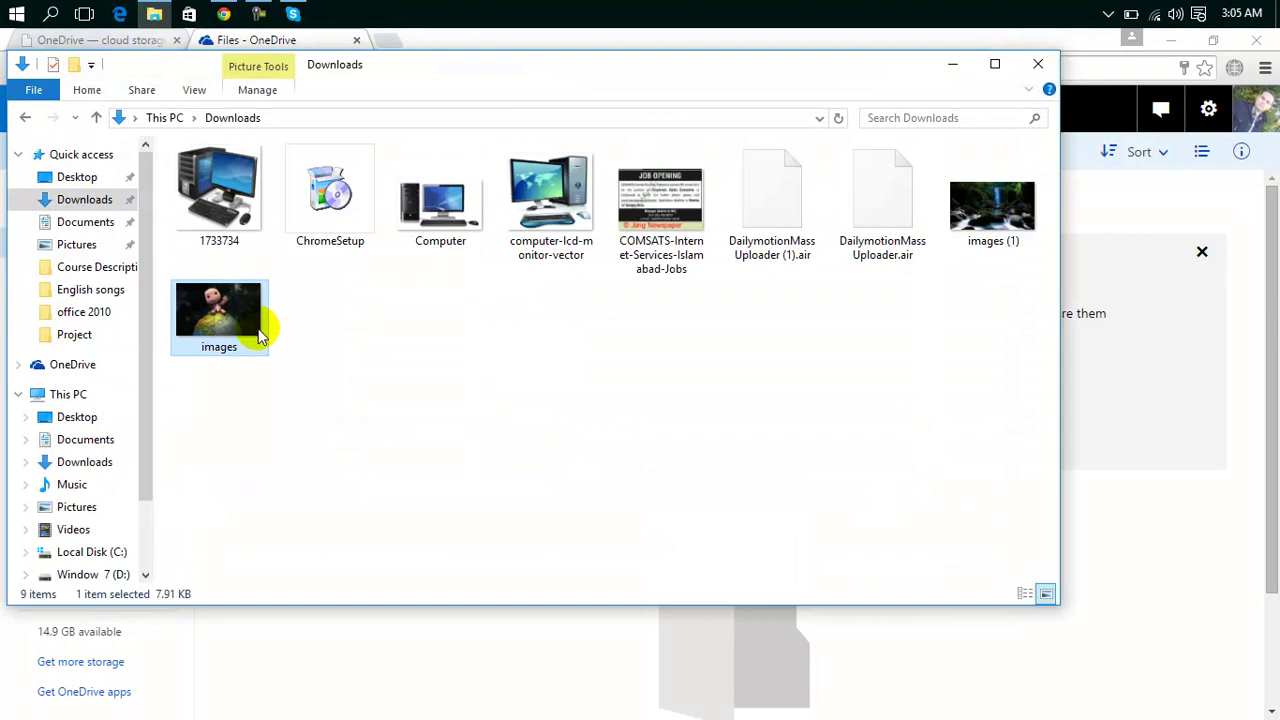
ctrl+click(522, 260)
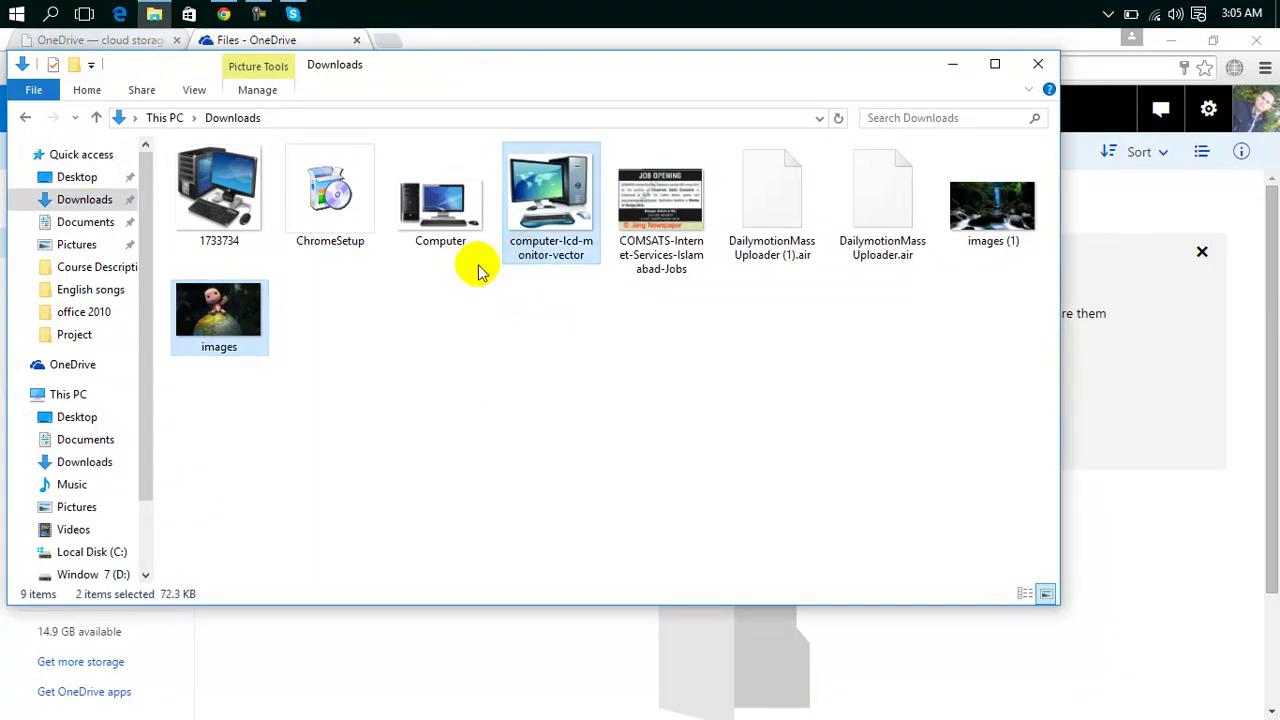
click(75, 366)
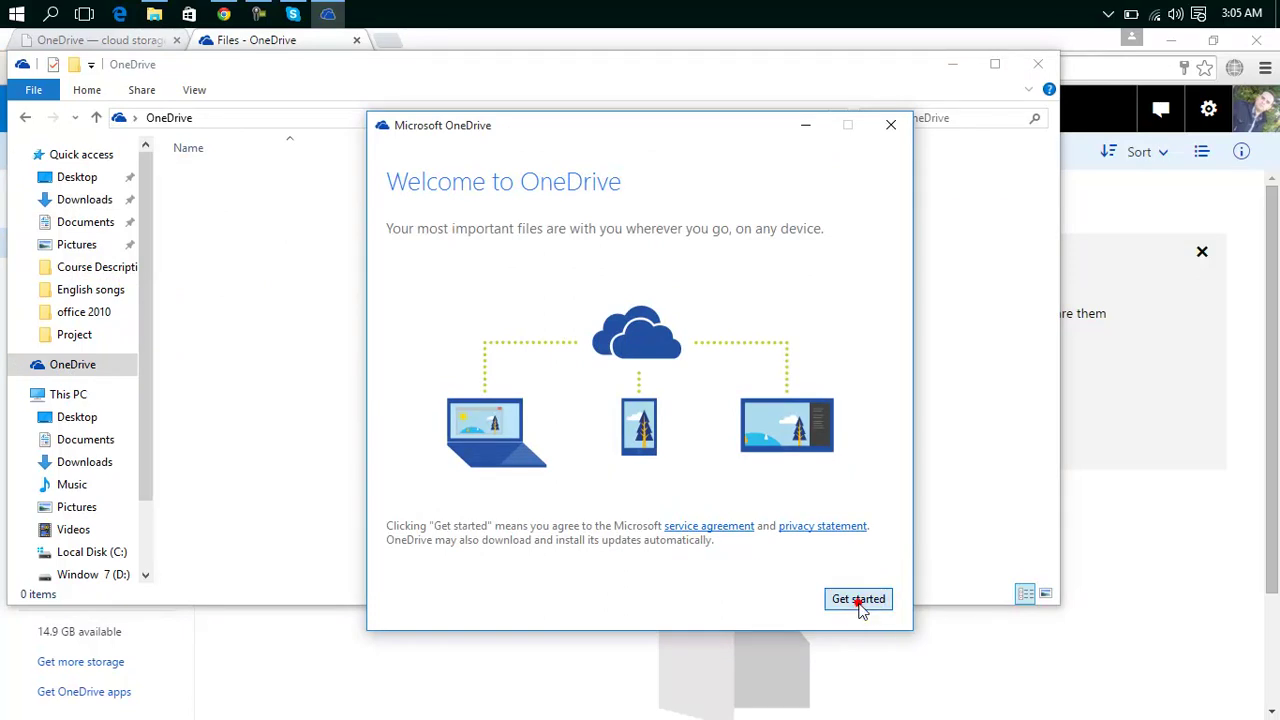
Start OneDrive setup and sign in with the Microsoft account e-mail and password.
click(860, 606)
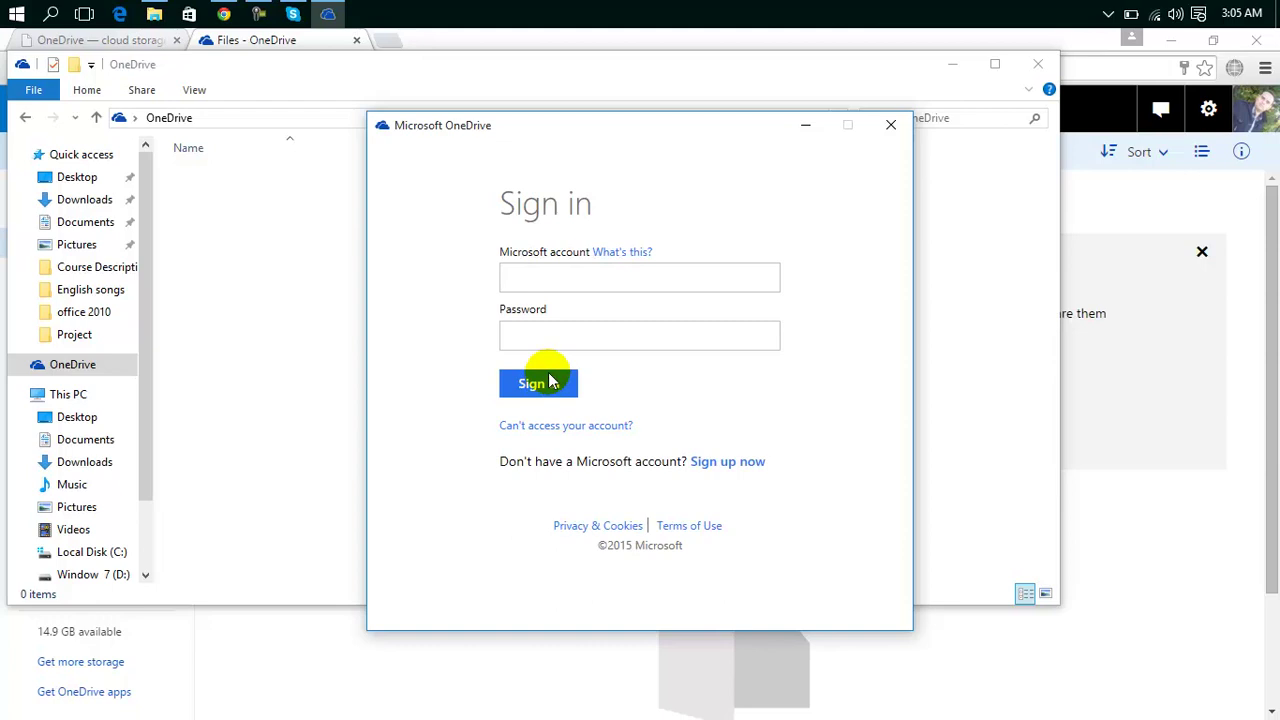
click(609, 276)
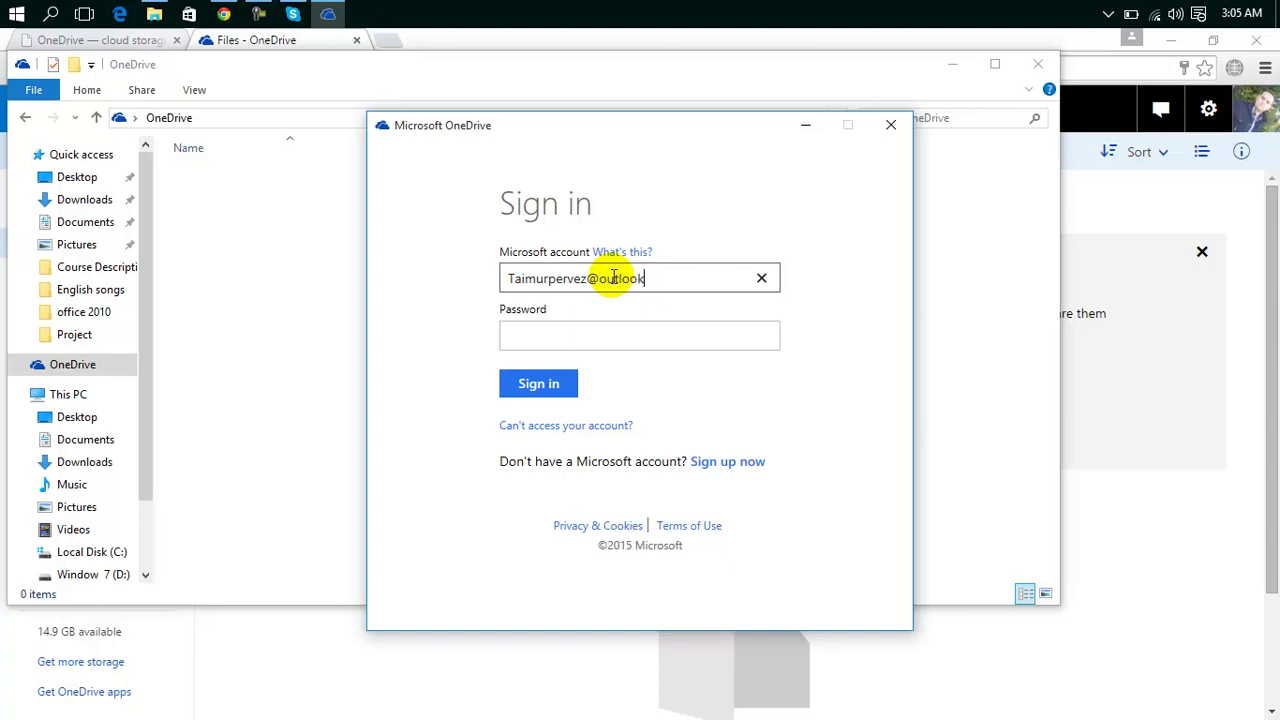
key(Tab)
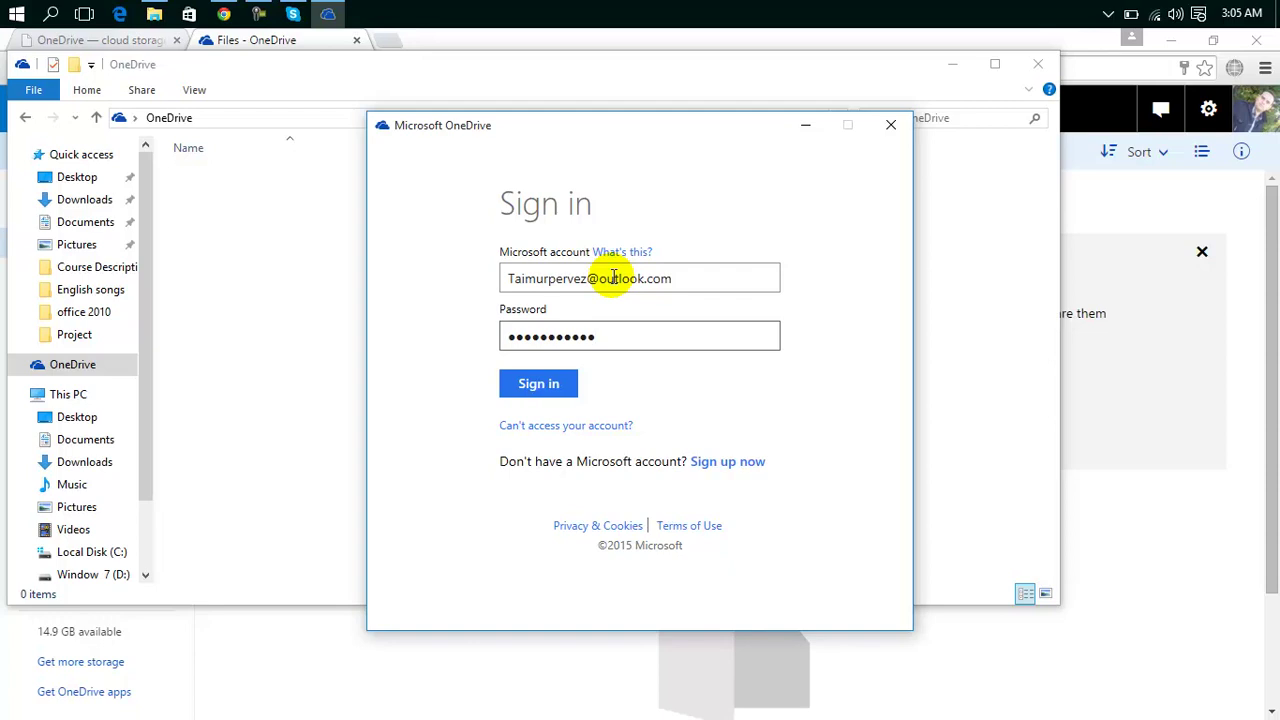
click(535, 390)
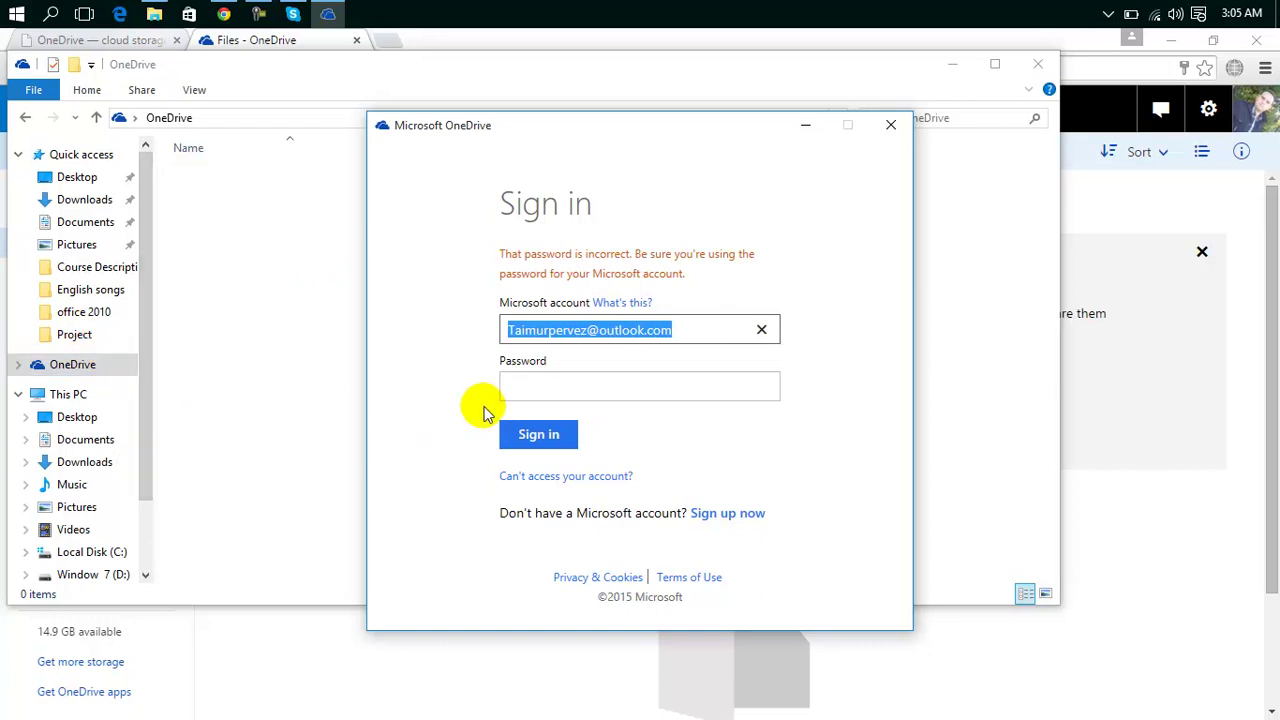
Retype the rejected password, confirm the sign-in, and bring up the setup window.
click(549, 395)
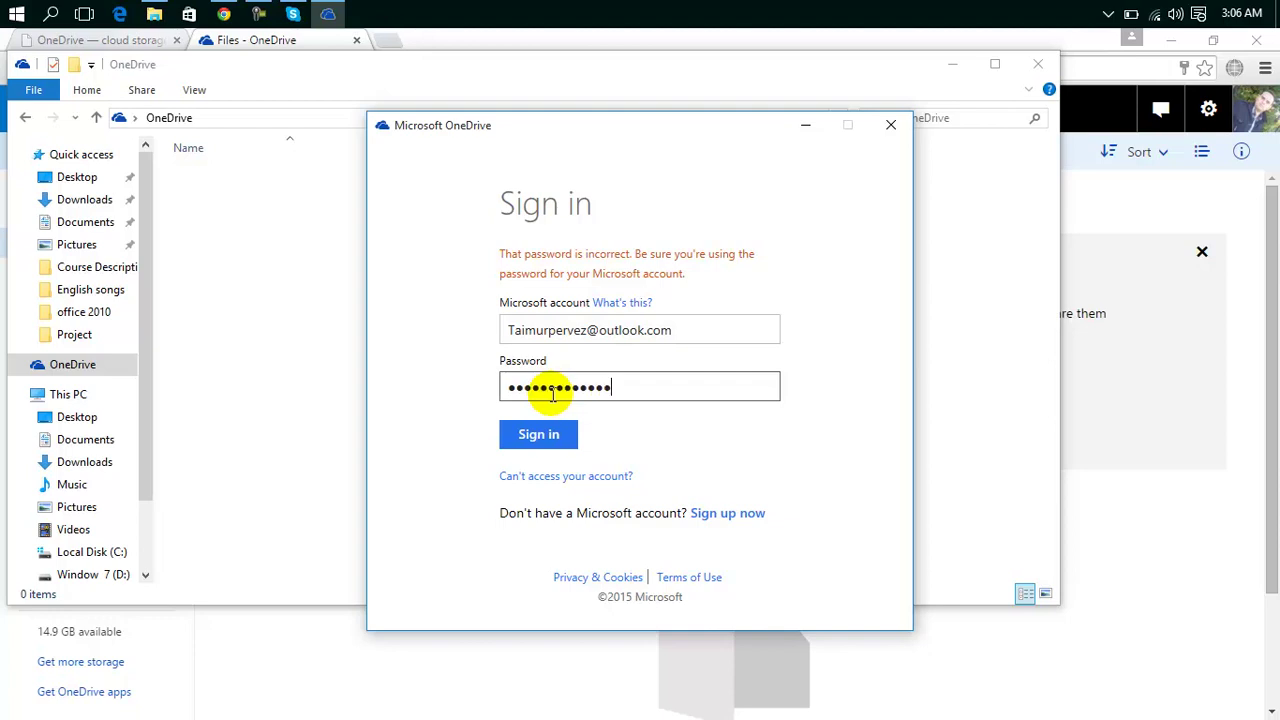
click(556, 437)
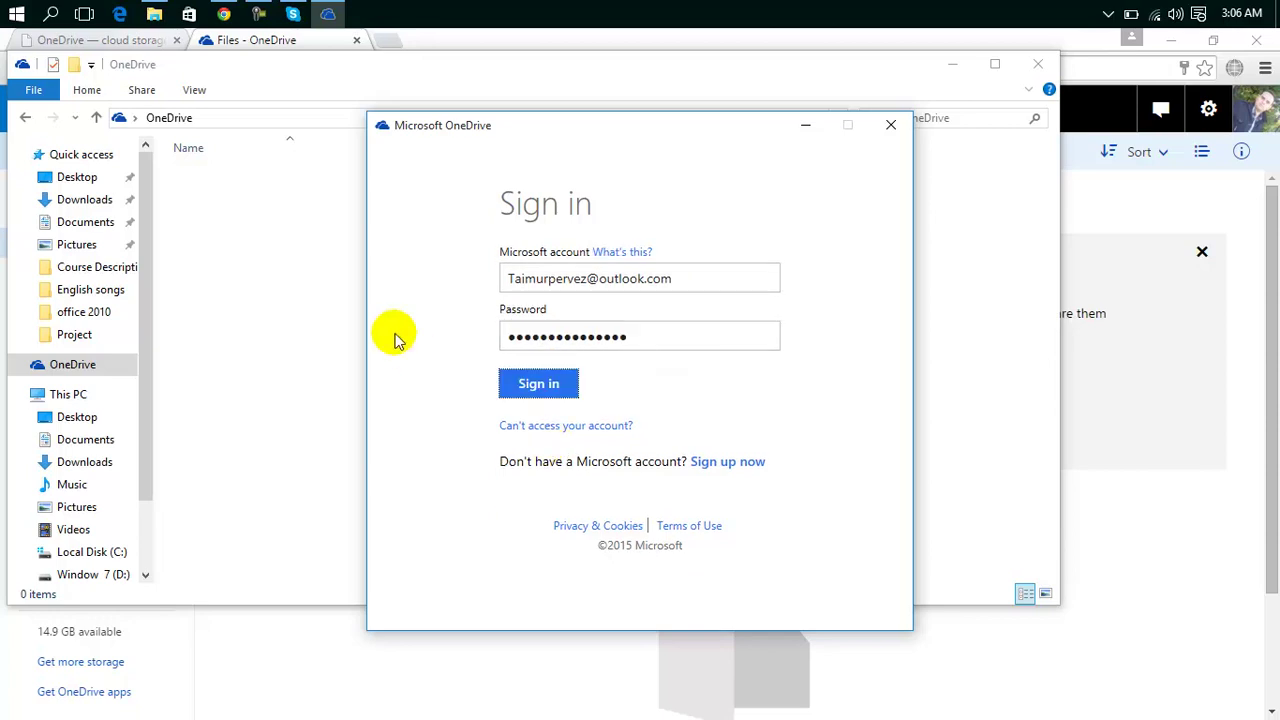
click(536, 386)
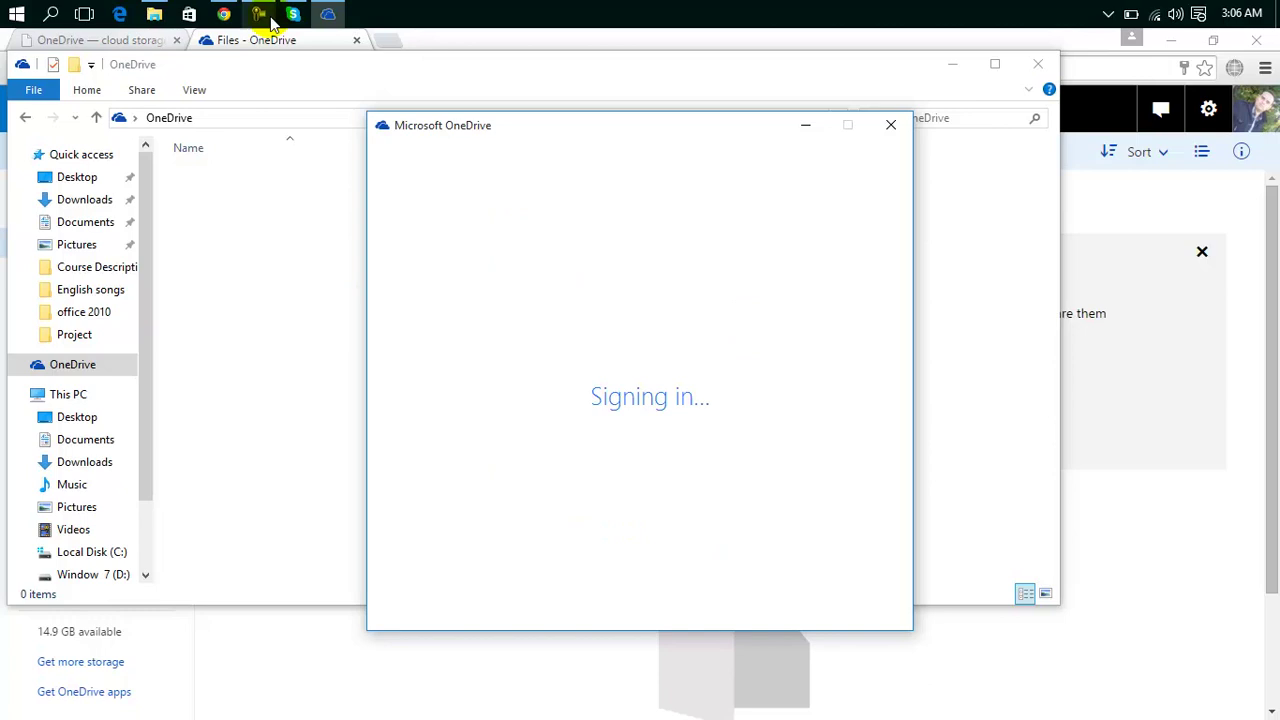
click(338, 10)
Minimize the sign-in window and bring Chrome's empty OneDrive Files page to the front.
click(338, 10)
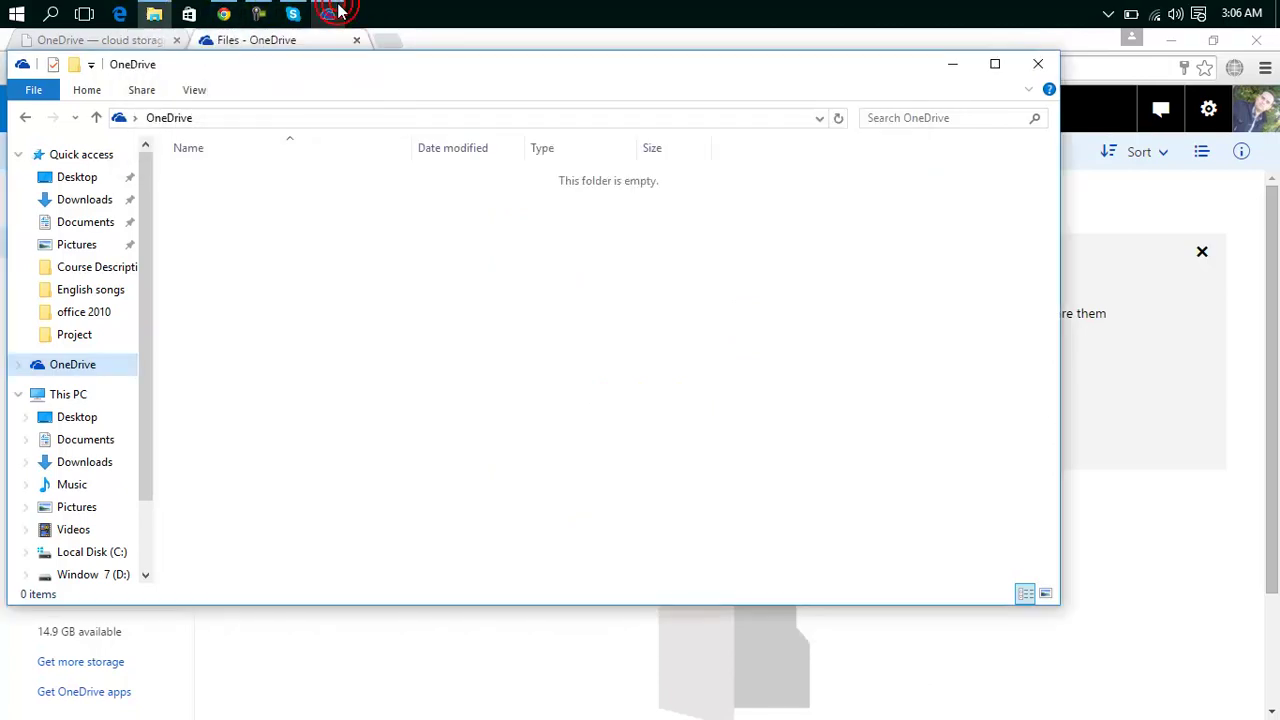
click(222, 12)
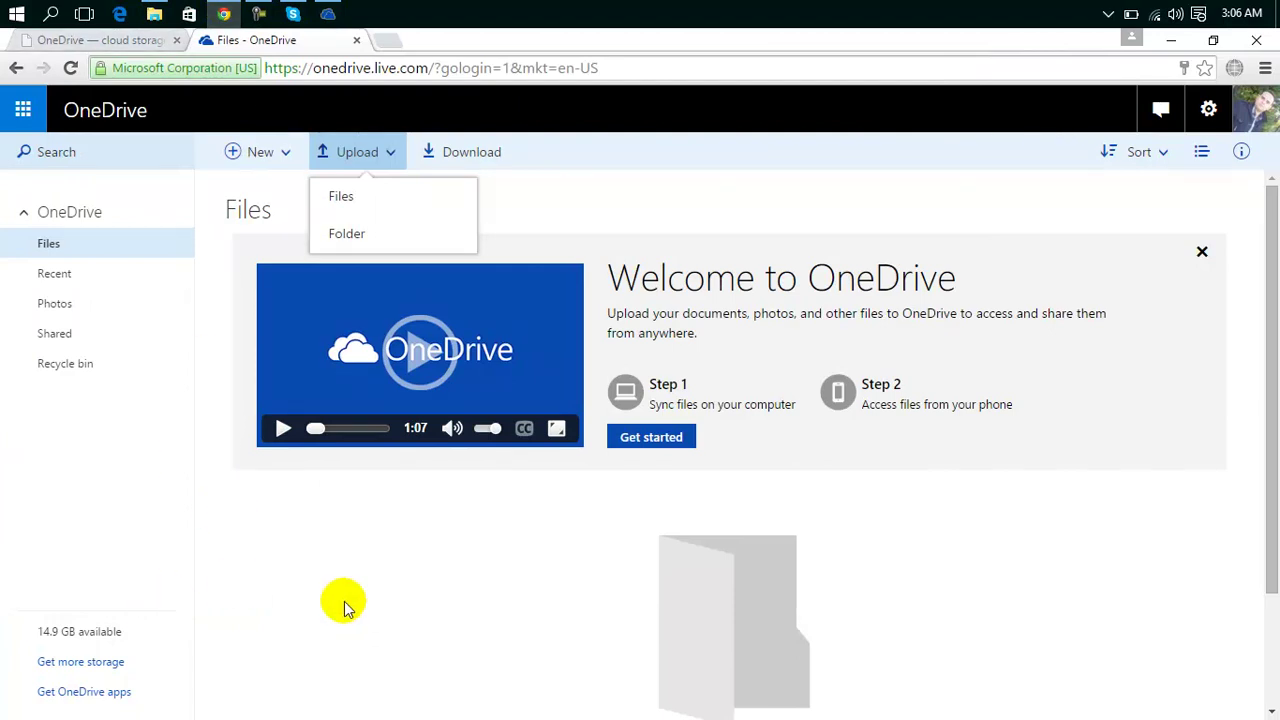
click(387, 567)
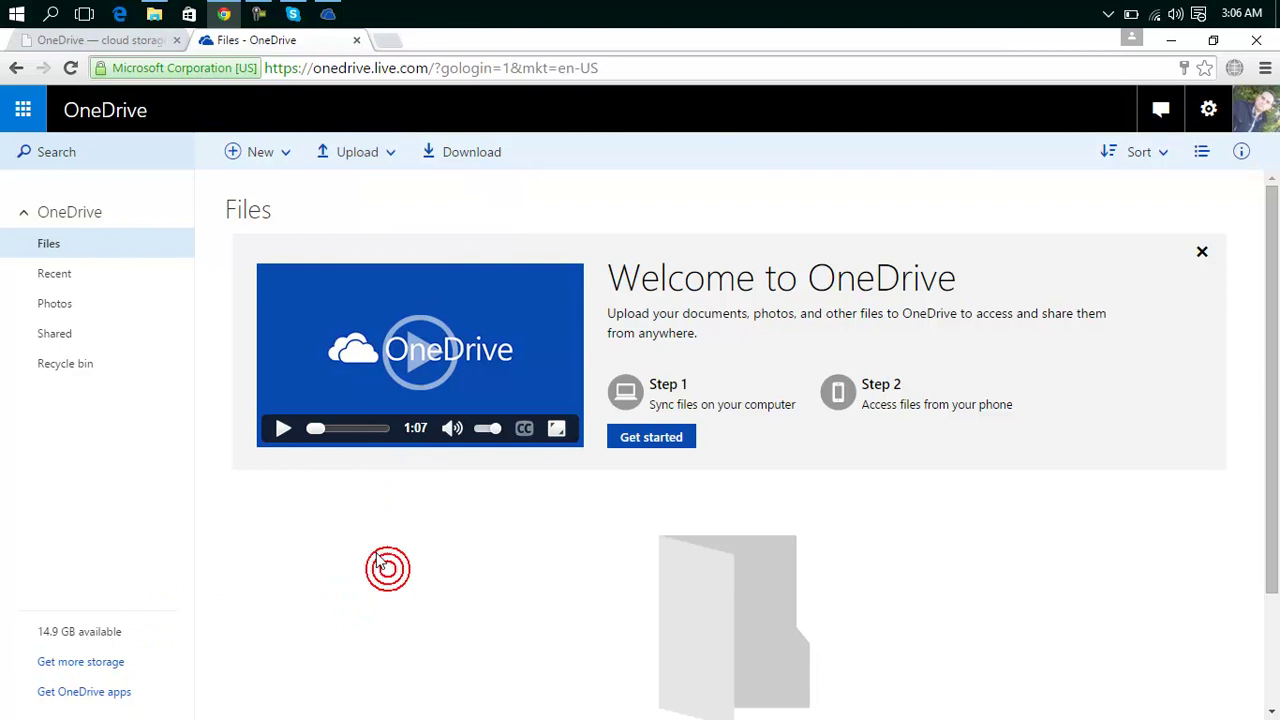
click(24, 108)
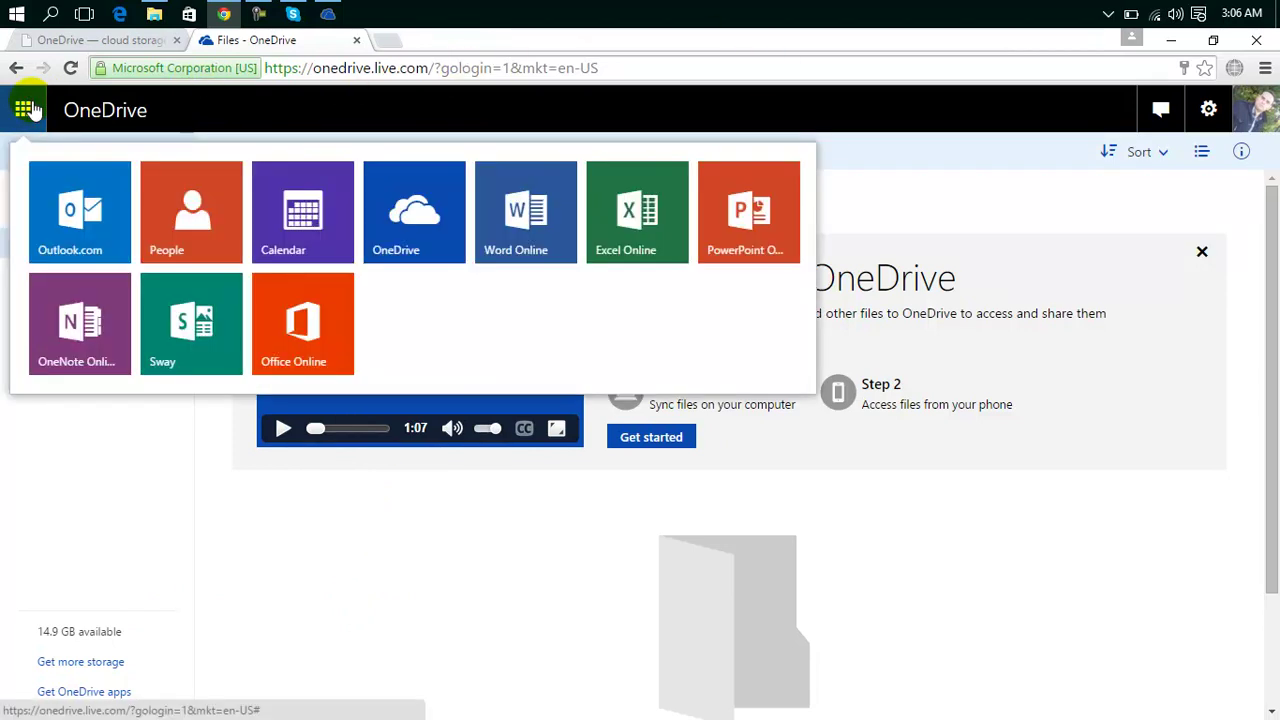
click(27, 108)
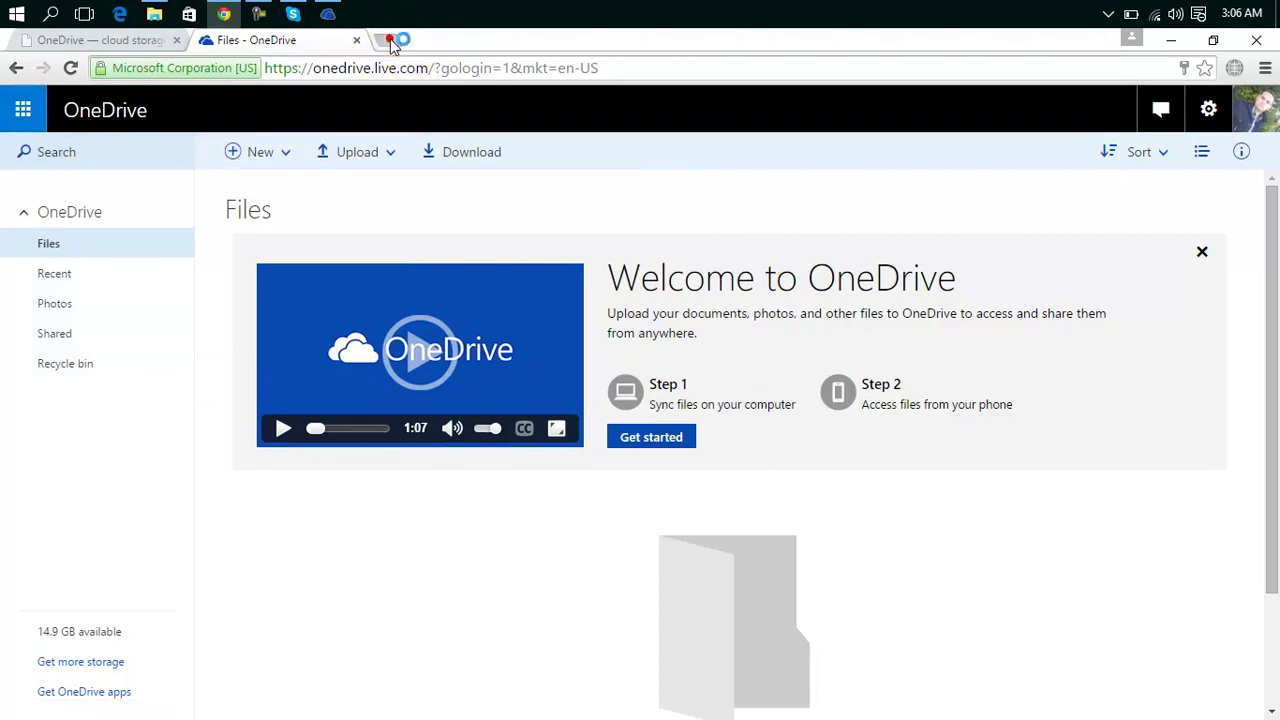
In a new tab, search Google for 'onedrive' and open the Download OneDrive for Windows page.
click(391, 41)
text(google)
key(Return)
click(475, 392)
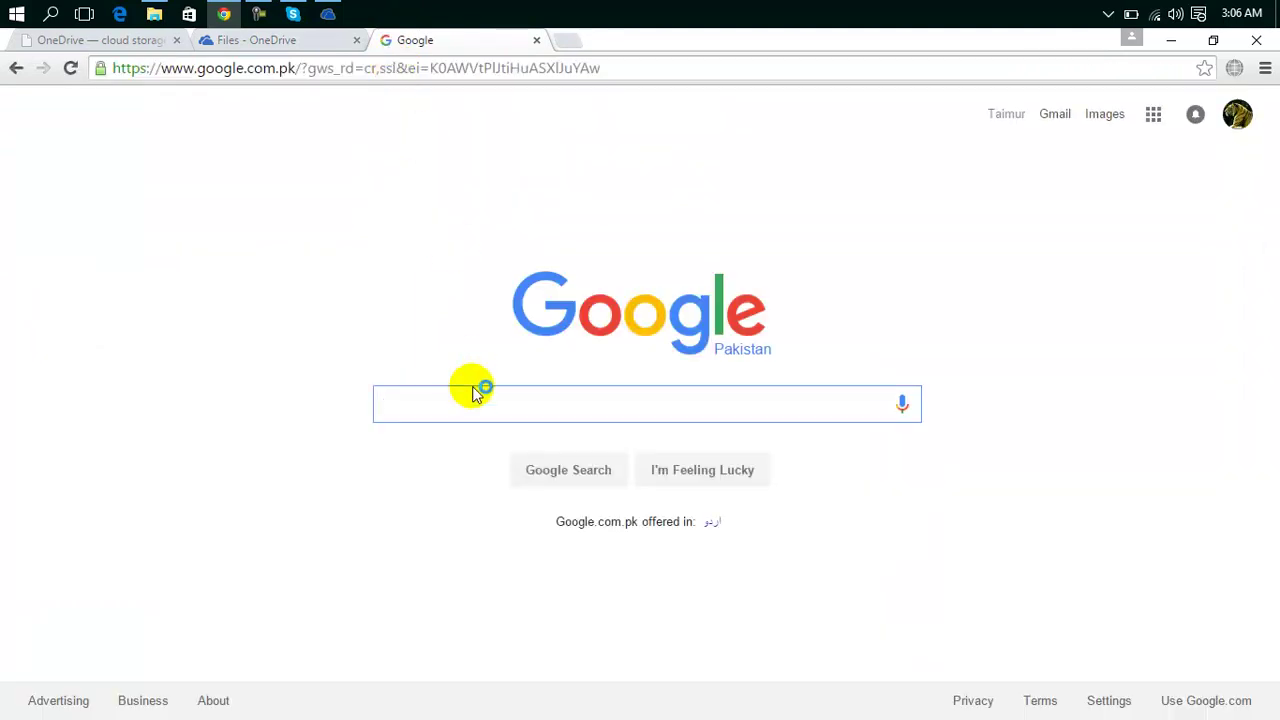
text(one)
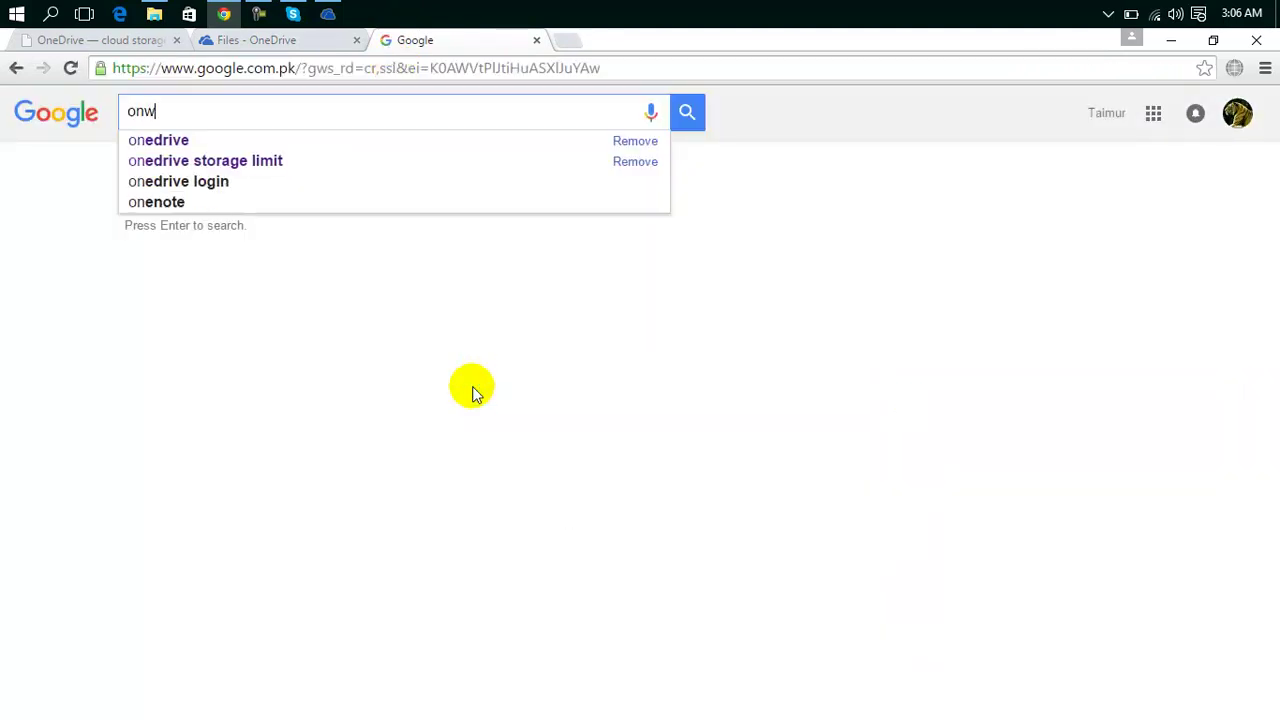
text(drive)
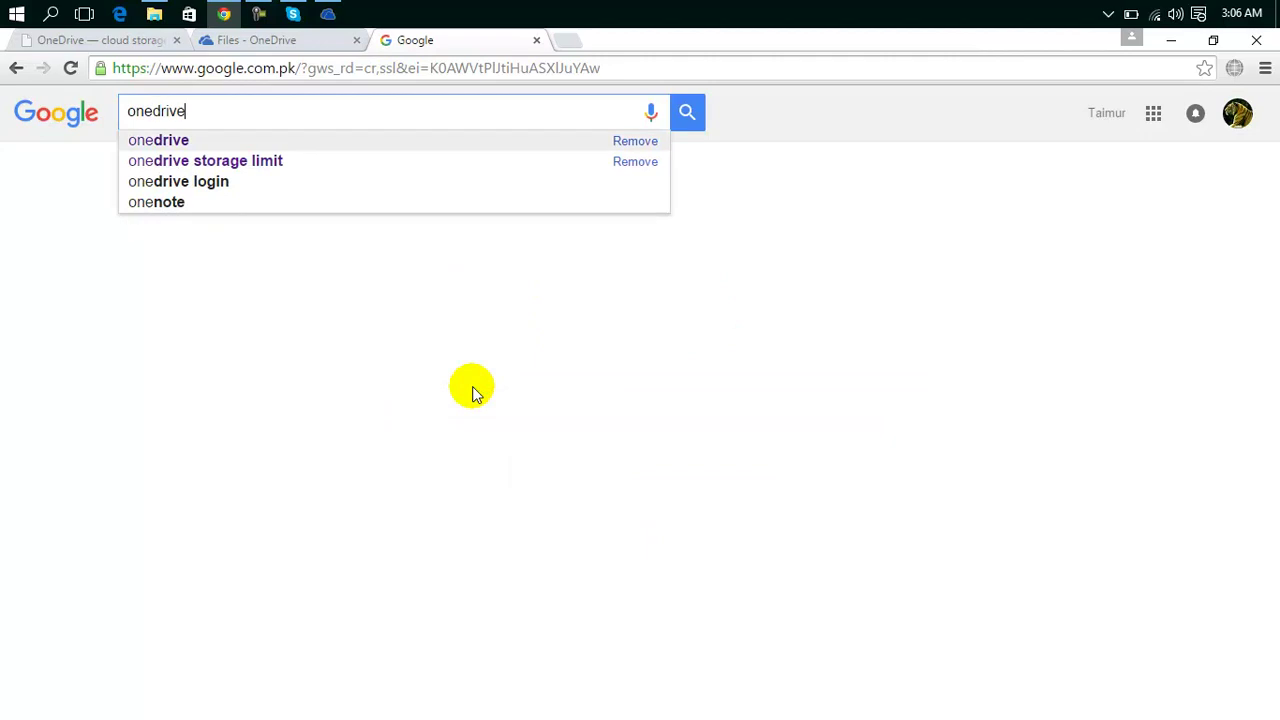
key(Return)
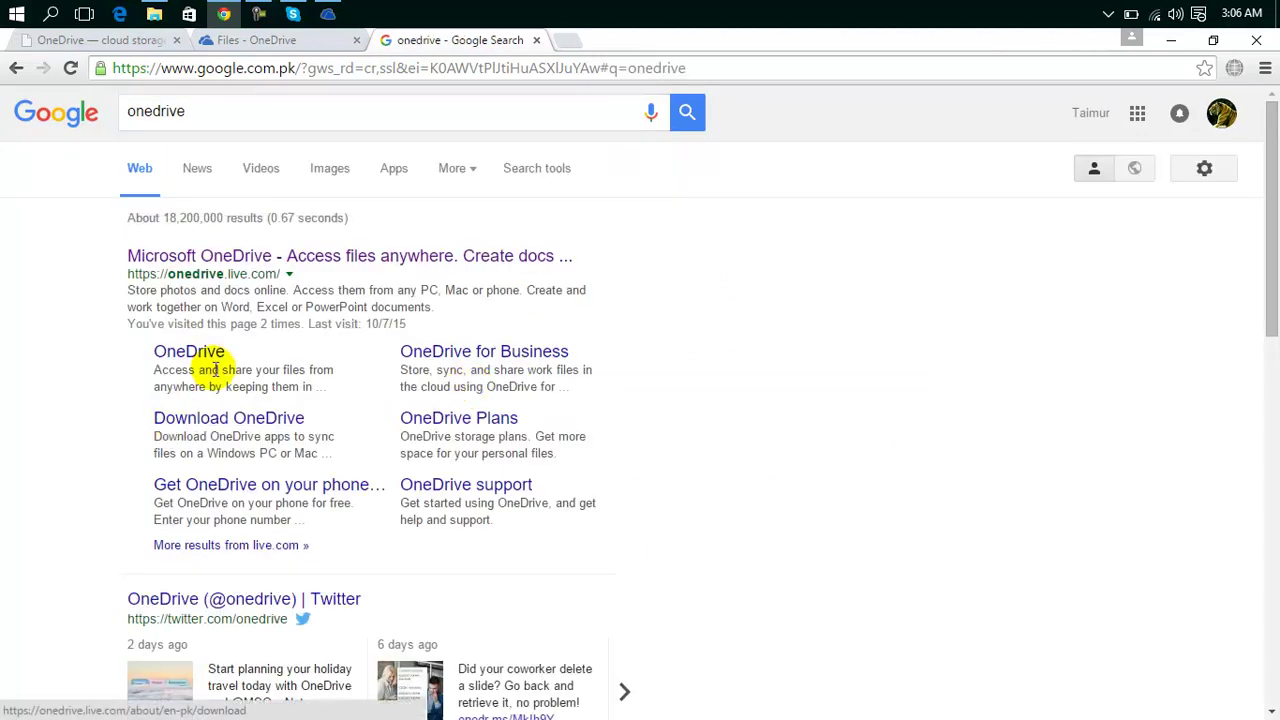
click(250, 426)
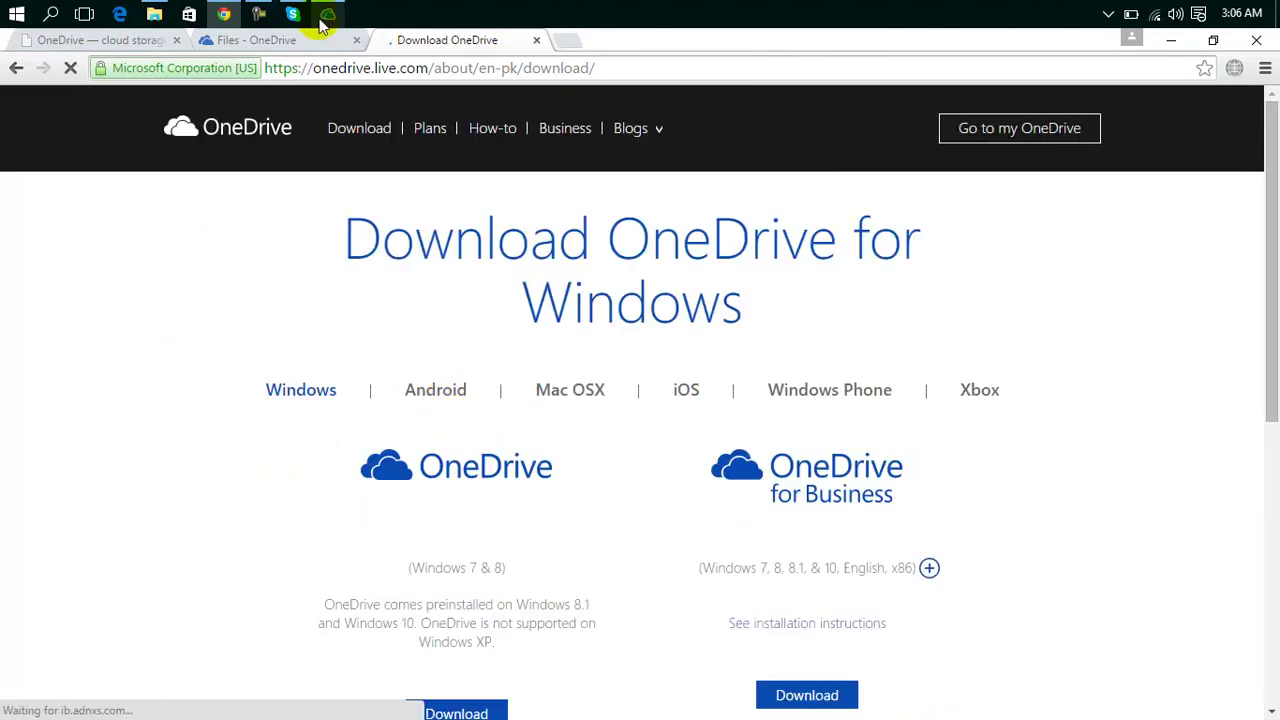
Paste the computer-lcd-monitor-vector and images pictures into the OneDrive folder.
mouse_move(154, 14)
click(120, 160)
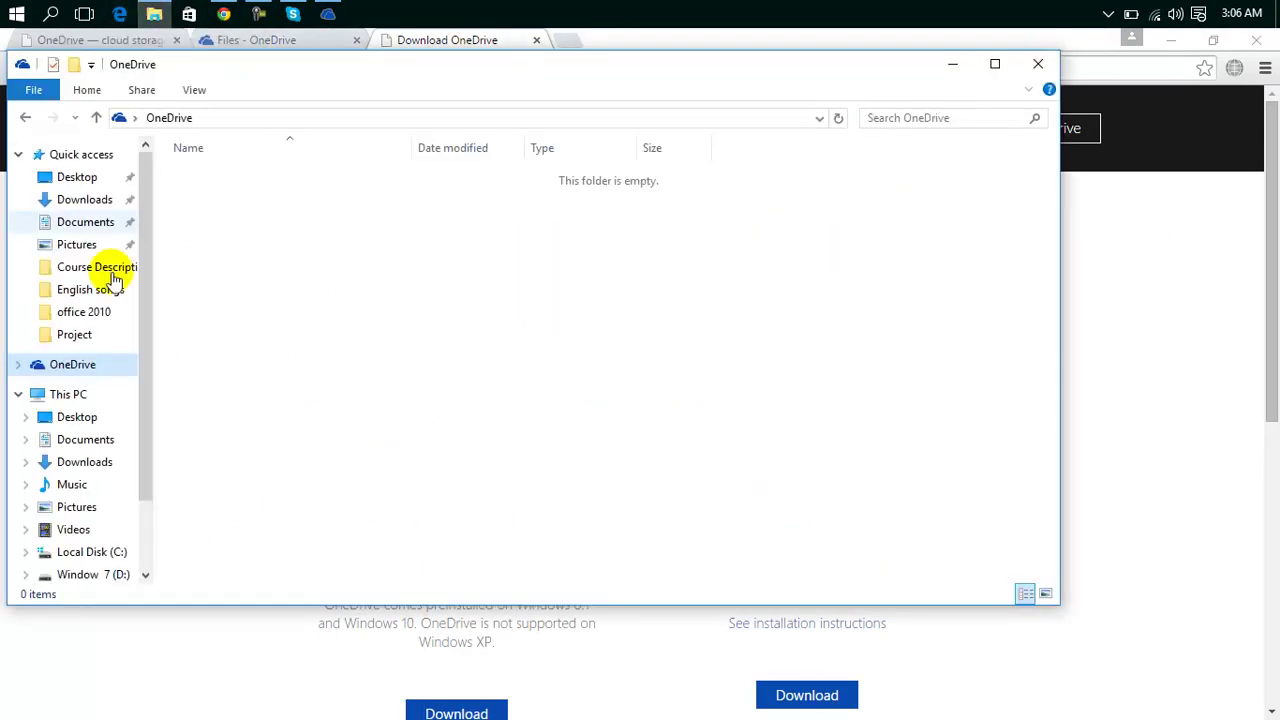
click(322, 273)
key(ctrl+v)
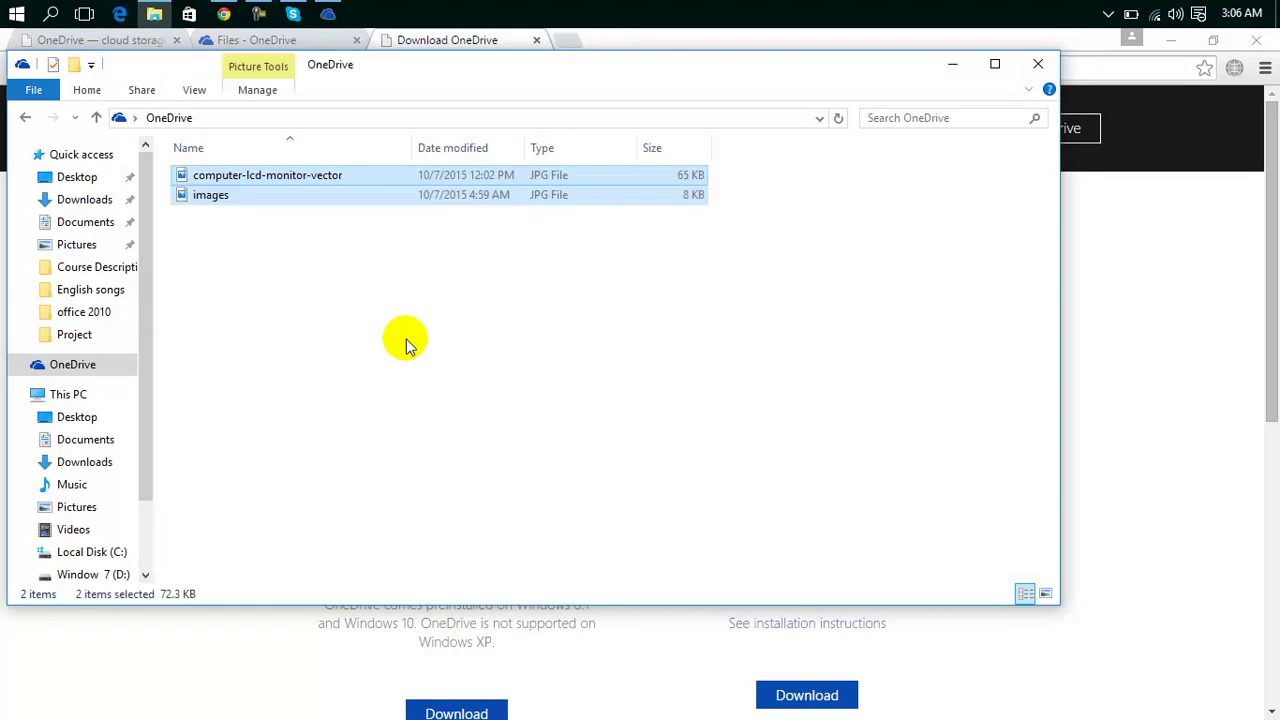
Close the extra OneDrive sign-in tab in Chrome.
click(256, 38)
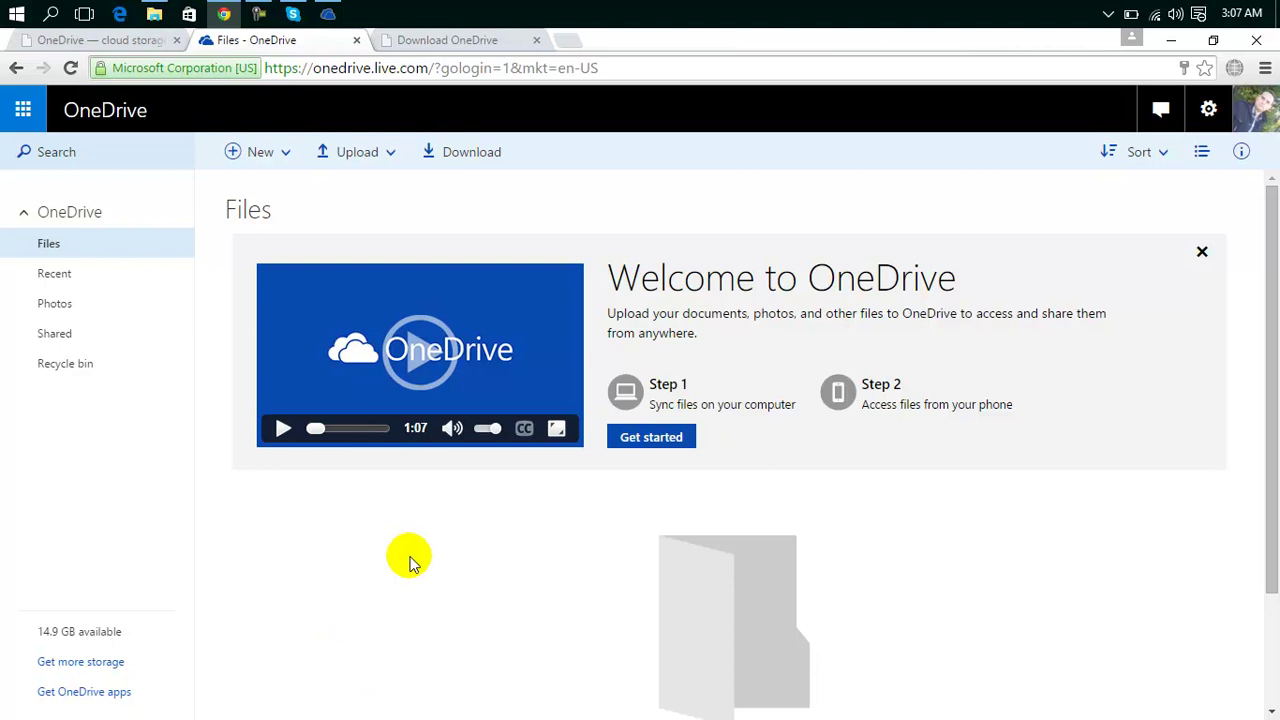
click(130, 40)
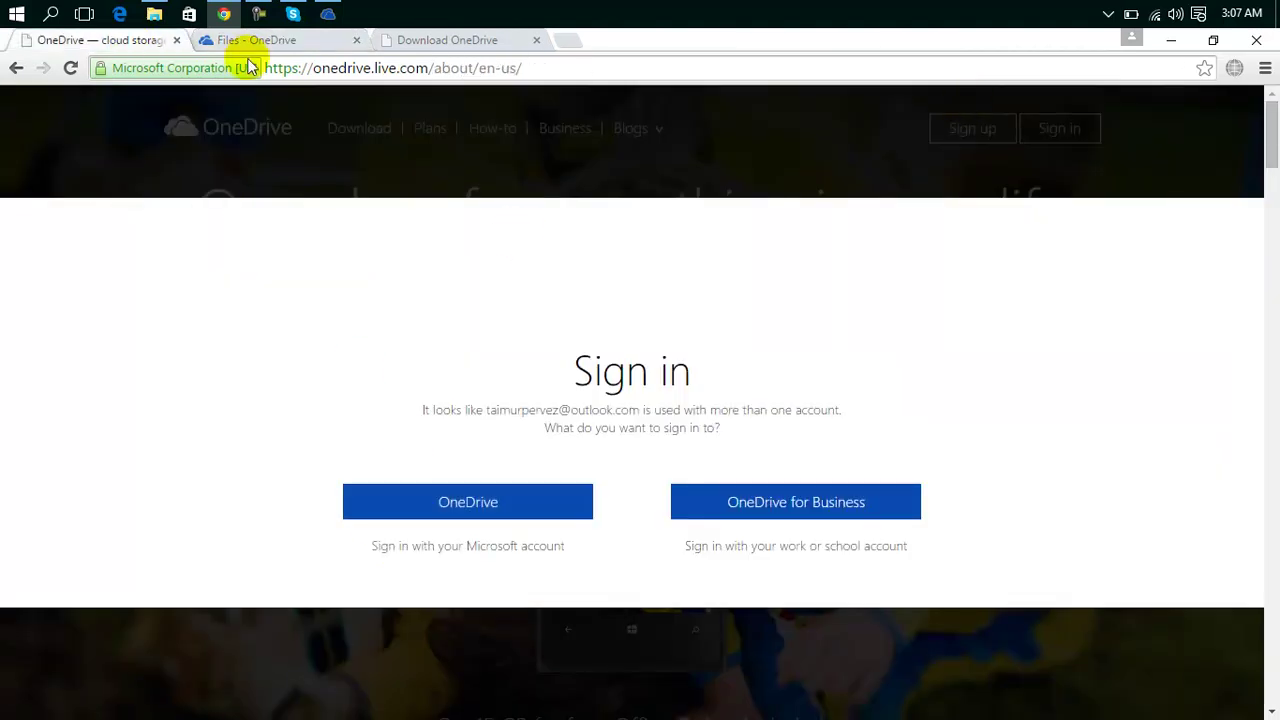
click(176, 40)
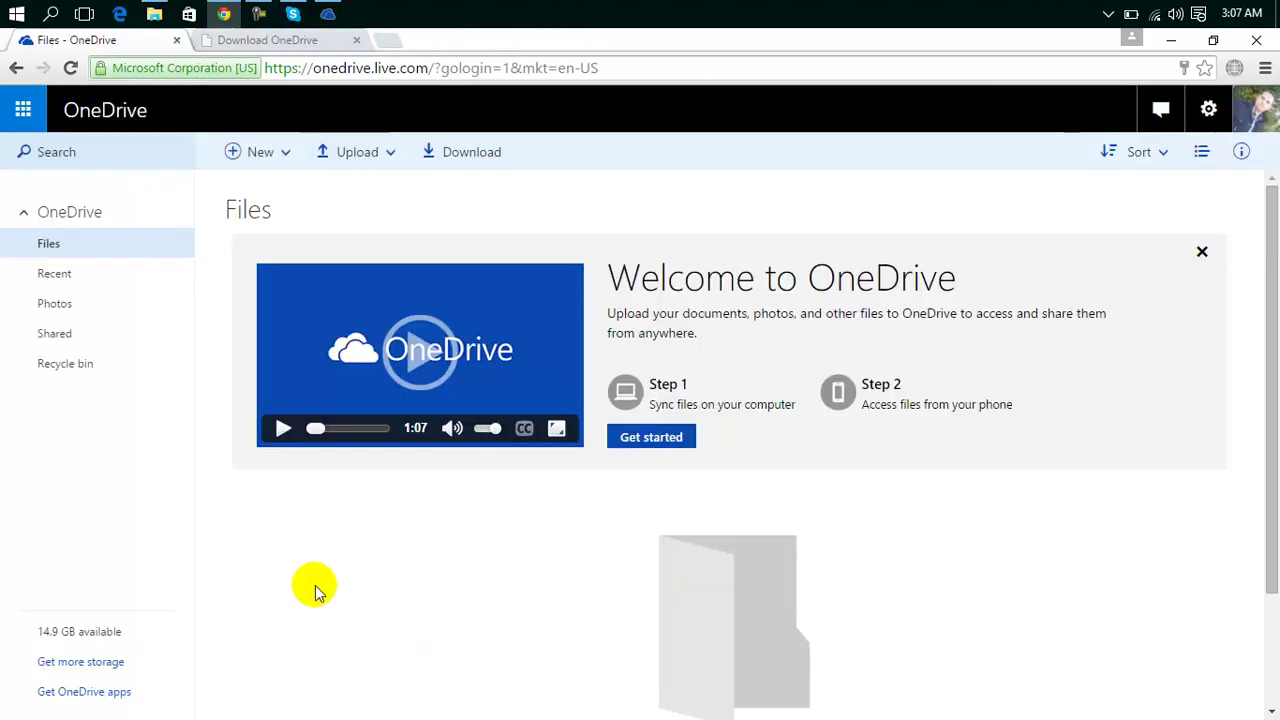
Step through and dismiss the OneDrive welcome banner on the Files page.
scroll(1266, 265, down, 1)
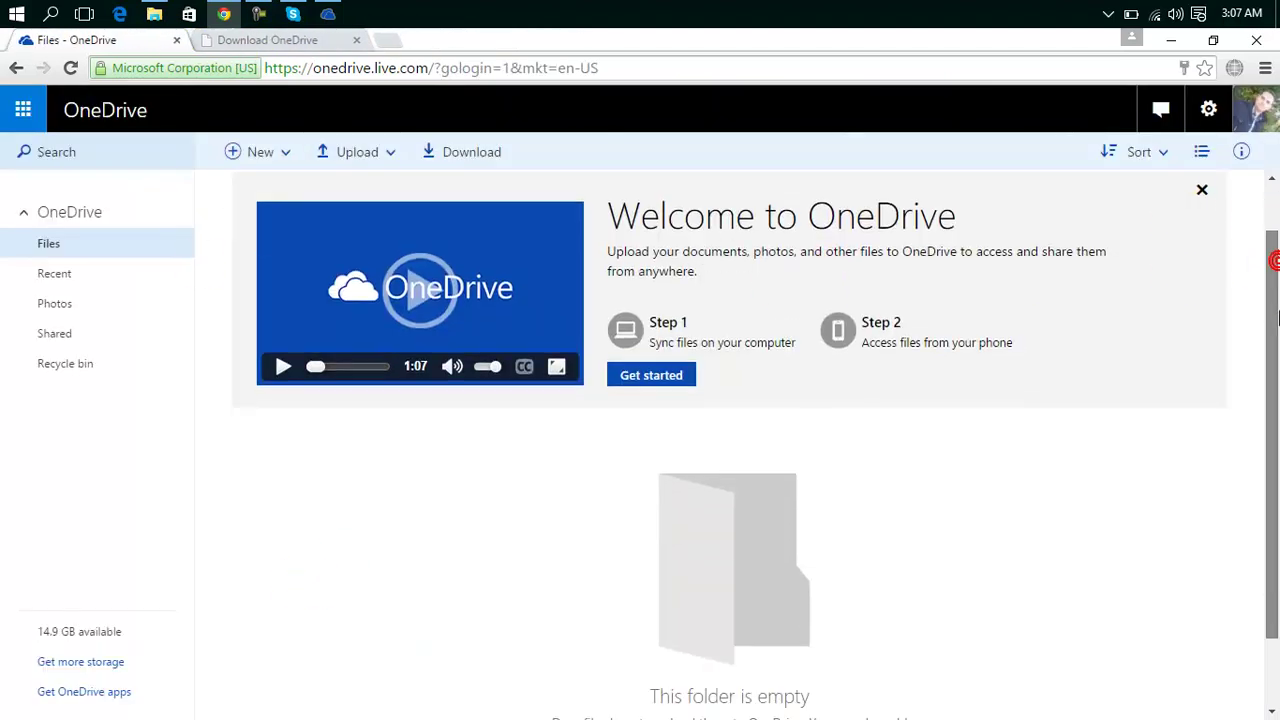
scroll(1266, 258, up, 1)
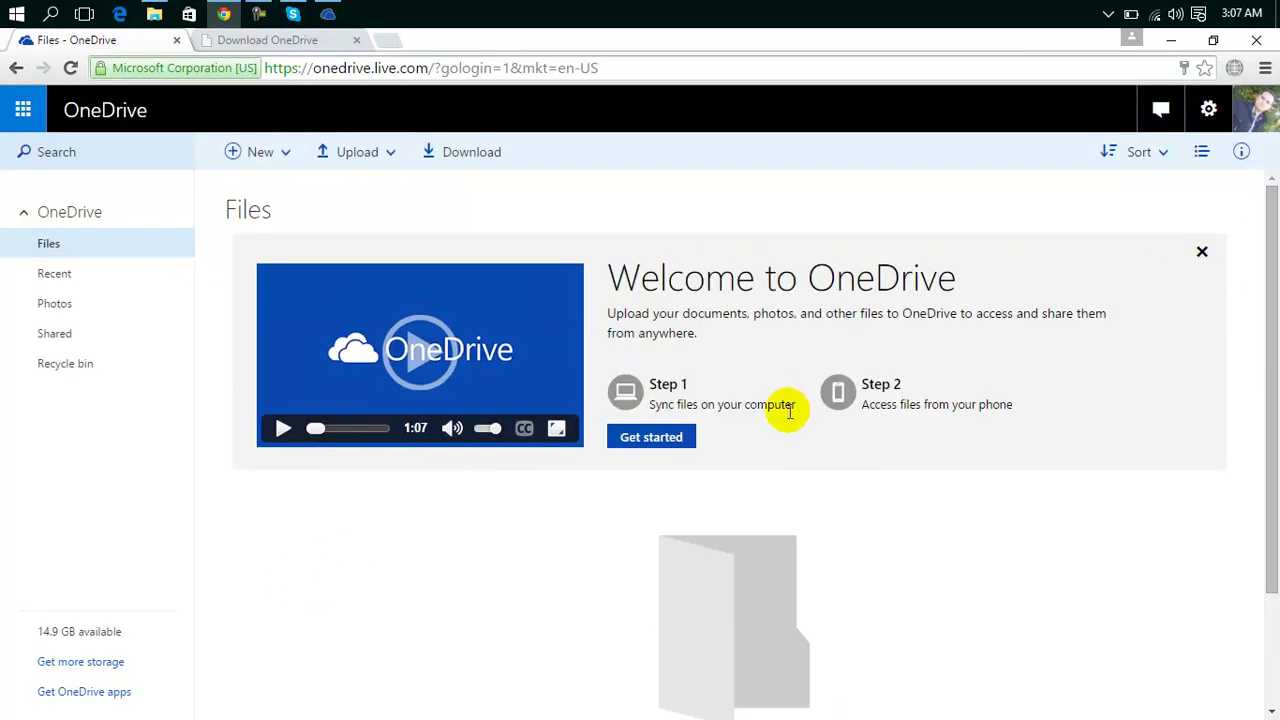
click(660, 446)
click(757, 445)
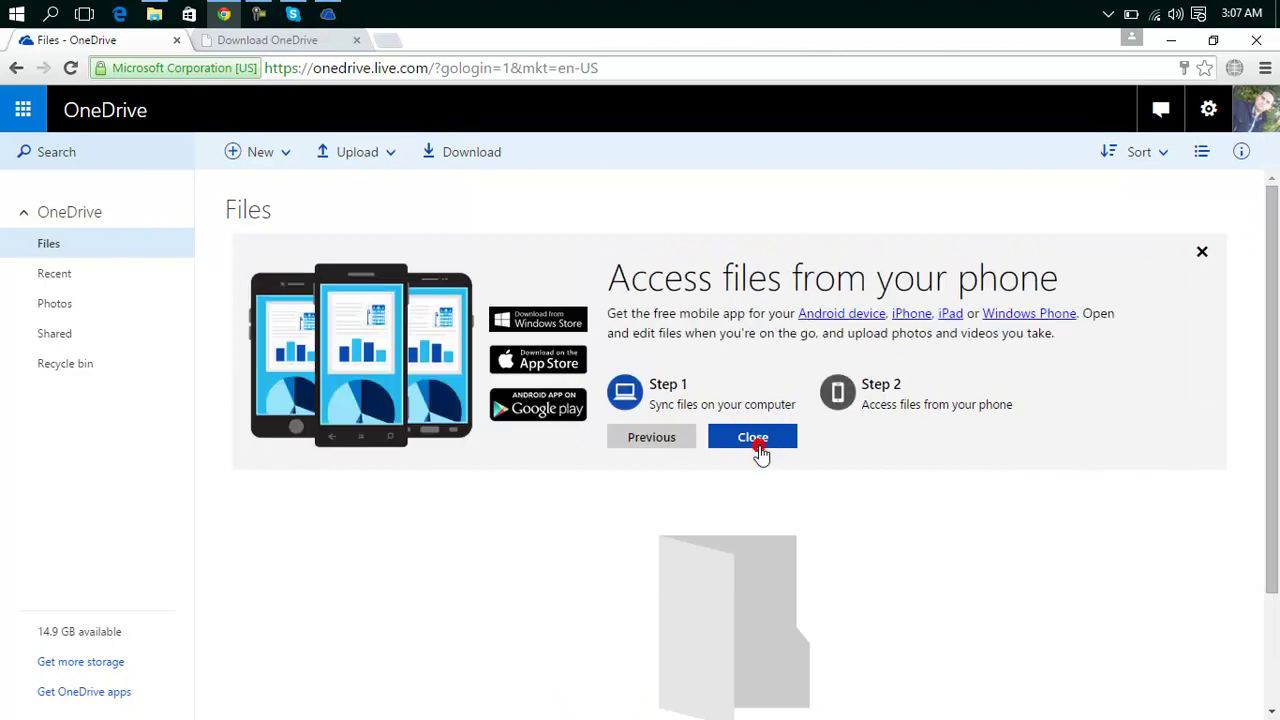
click(759, 445)
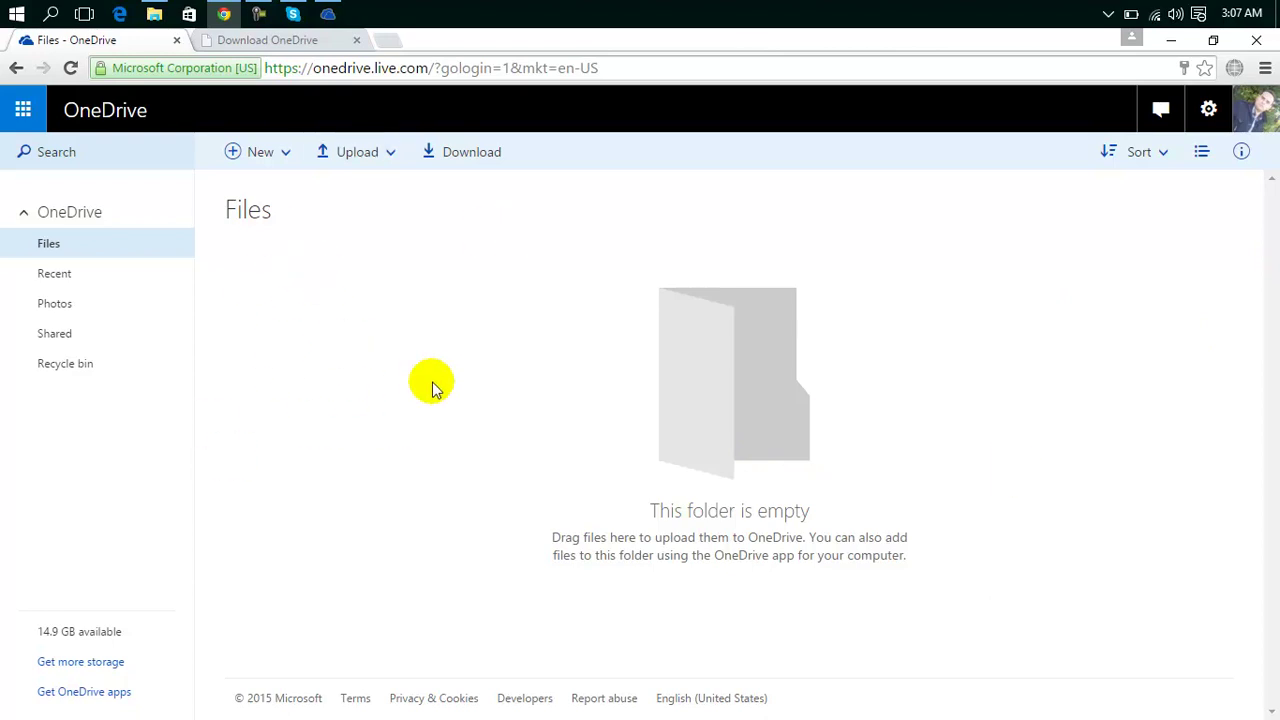
Browse Recent and the Photos views (Albums, Tags, Places, All Photos), then close the Download OneDrive tab.
click(92, 268)
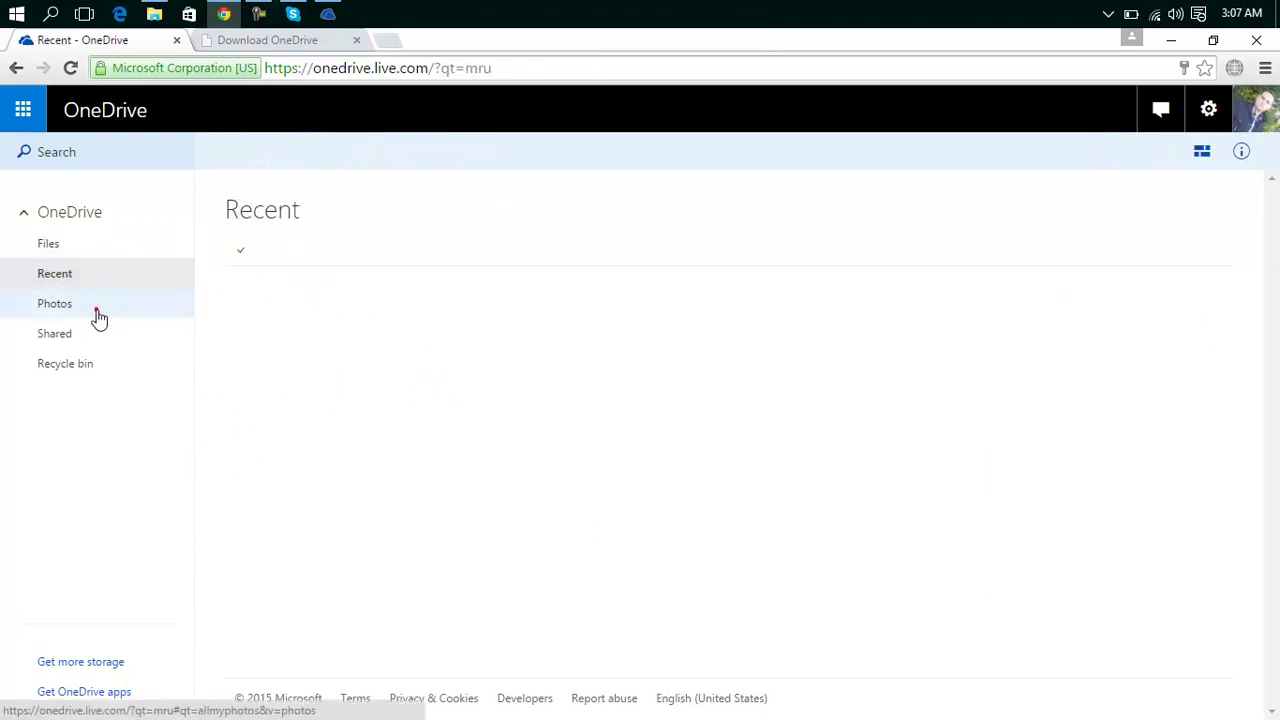
click(99, 316)
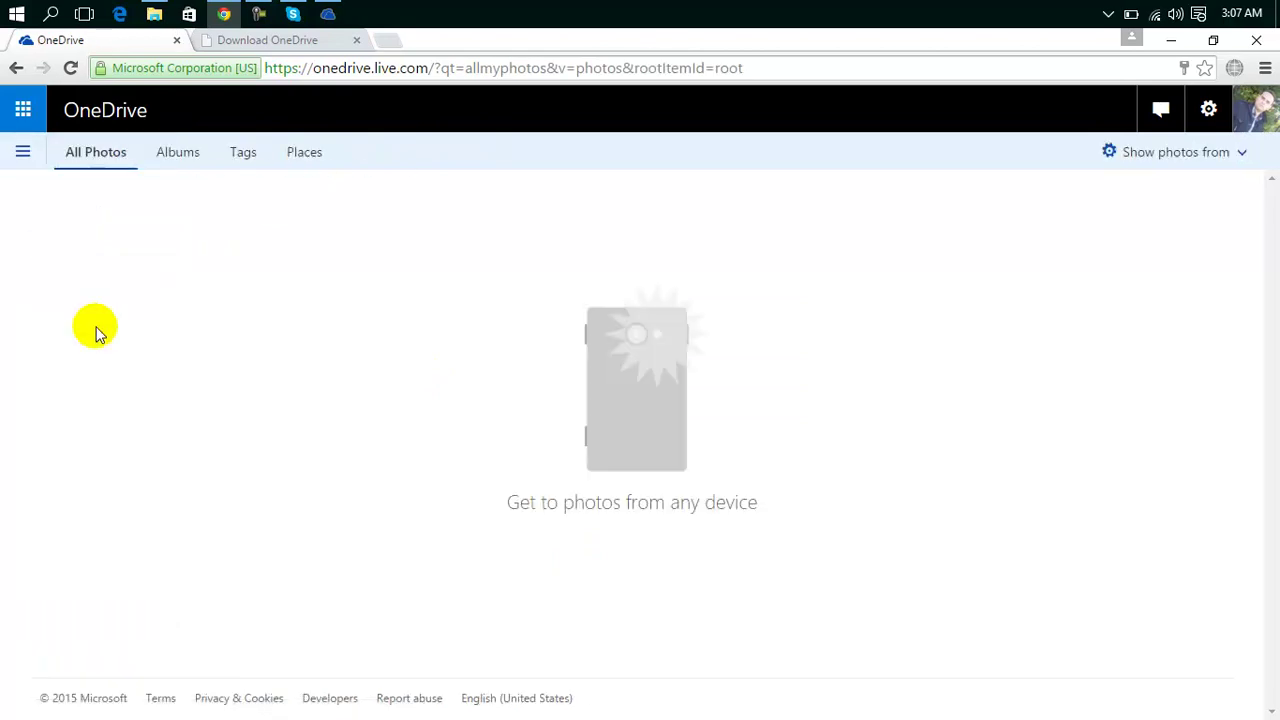
click(186, 157)
click(240, 152)
click(303, 155)
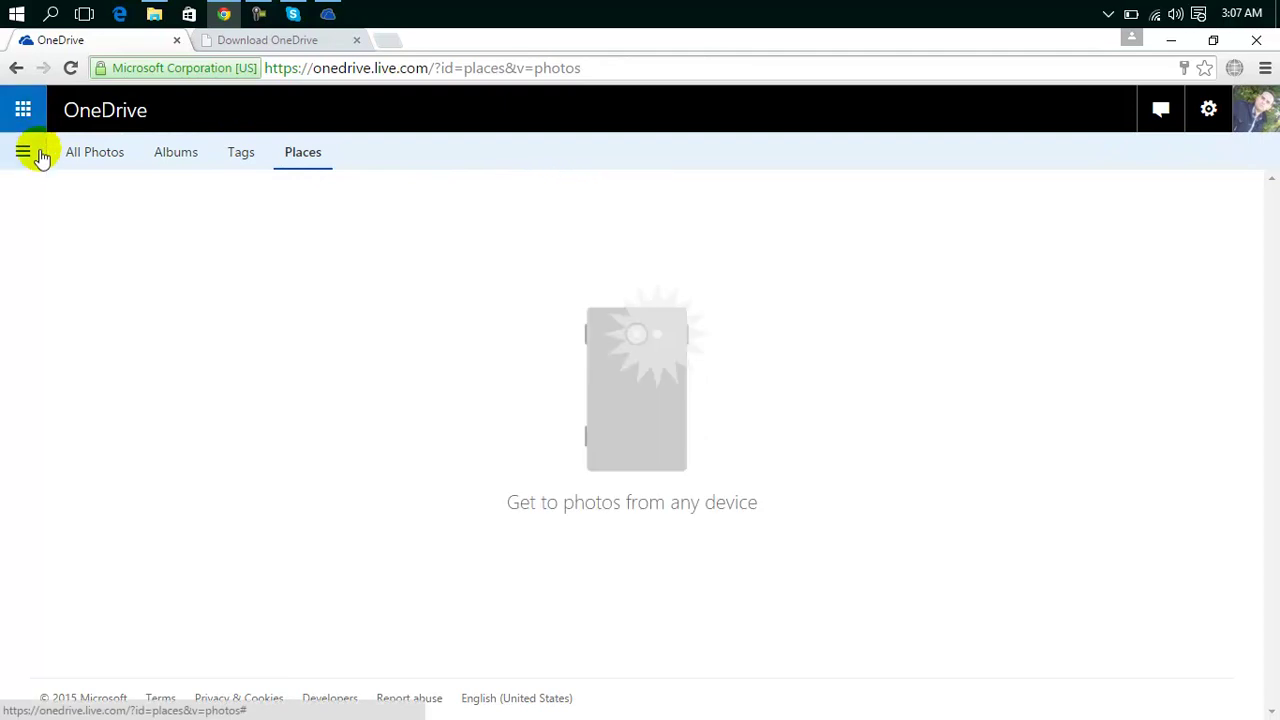
click(117, 150)
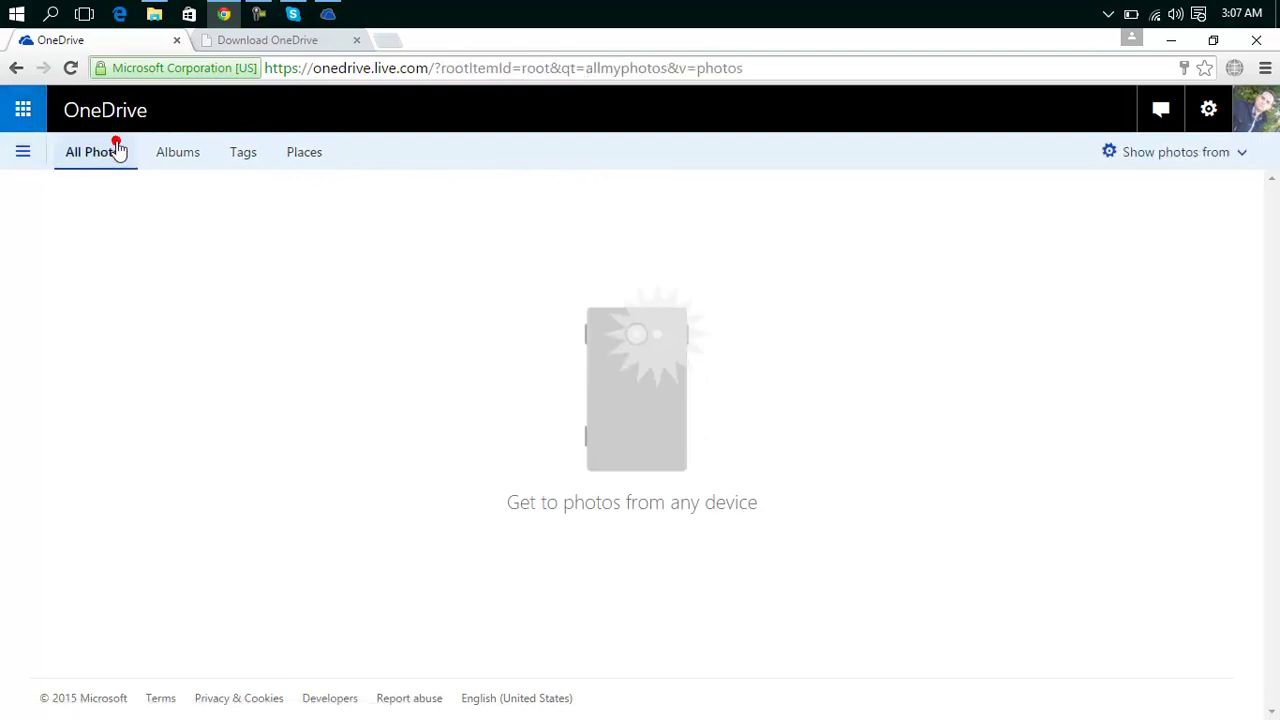
click(331, 46)
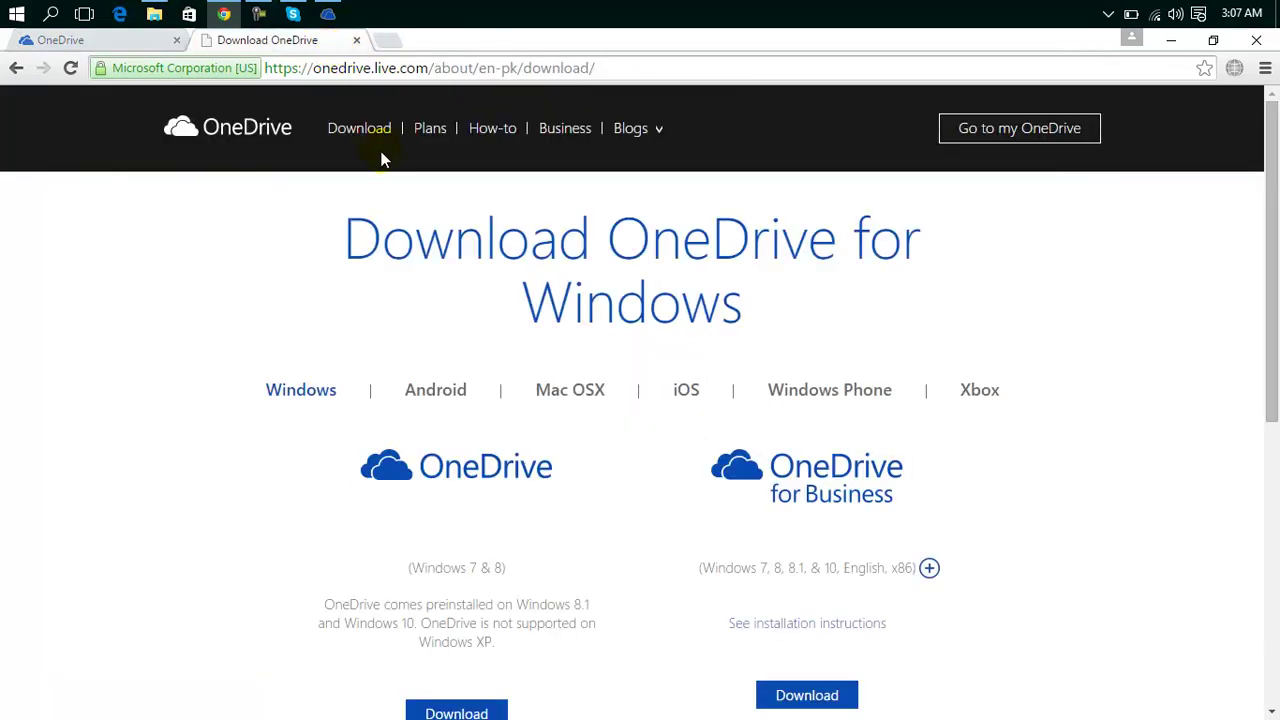
click(355, 40)
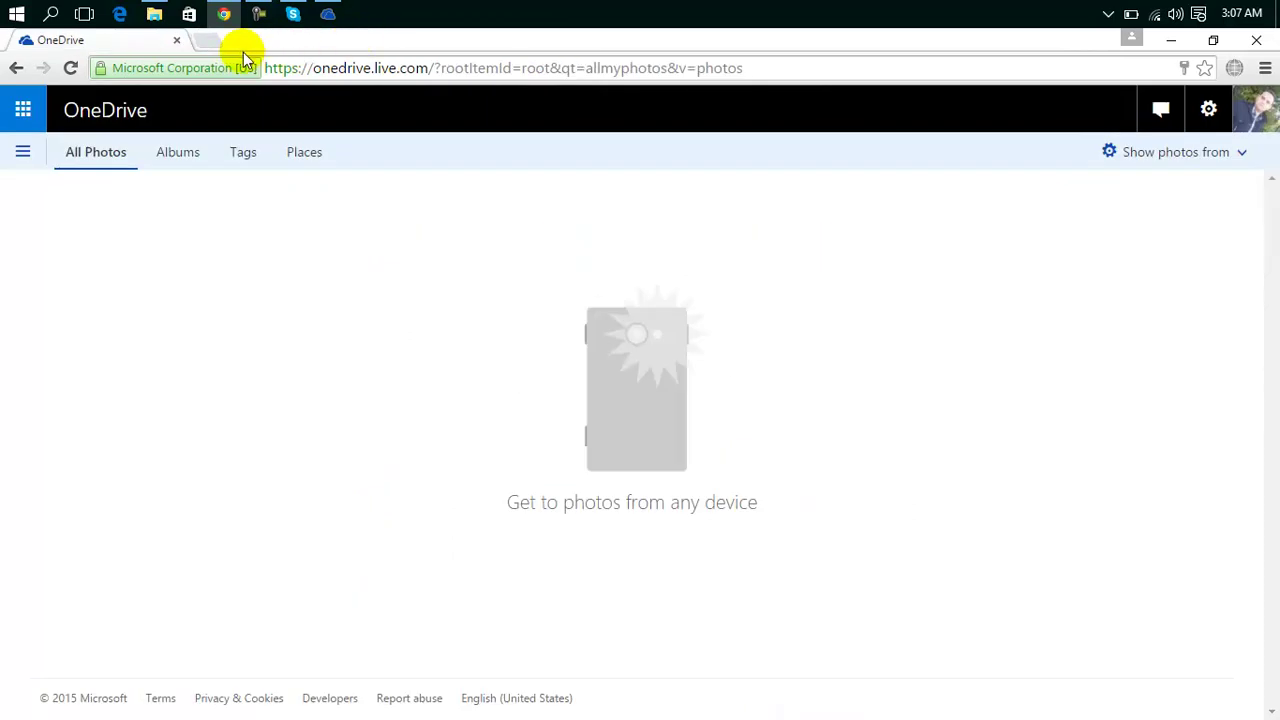
Replace the address with 'deg' and load the degoo.com site from the suggestions.
click(296, 68)
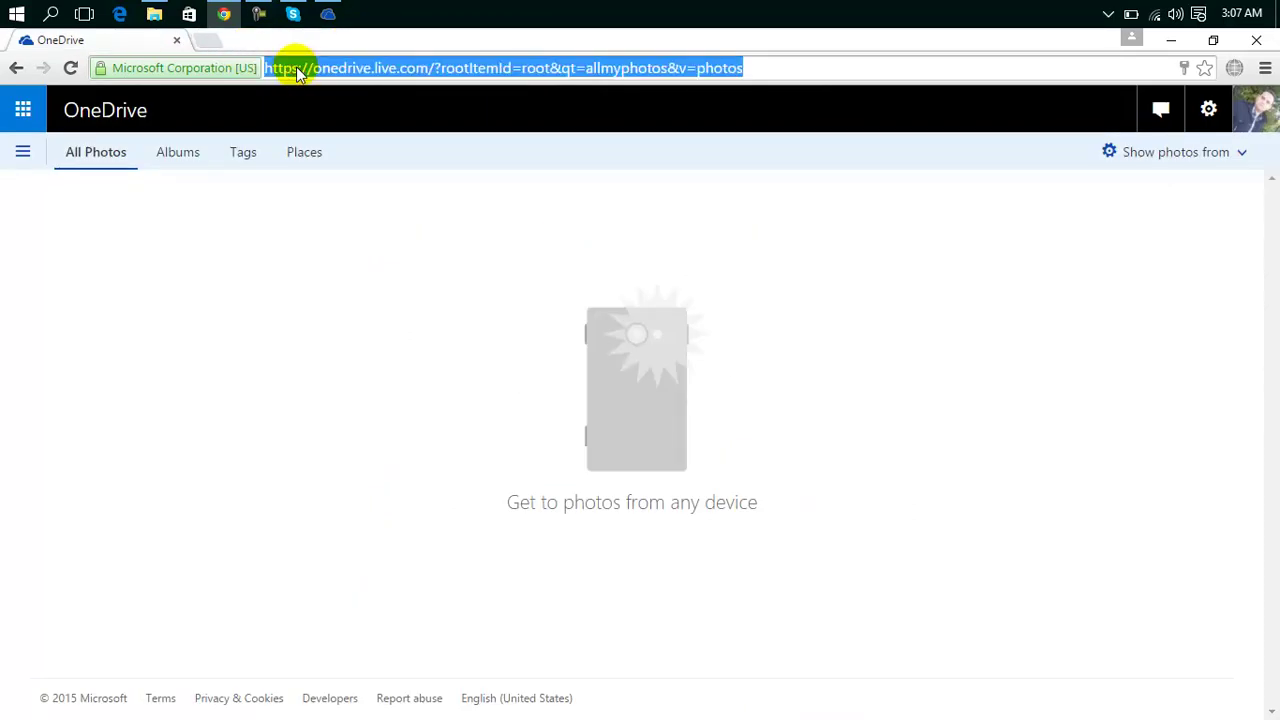
text(one)
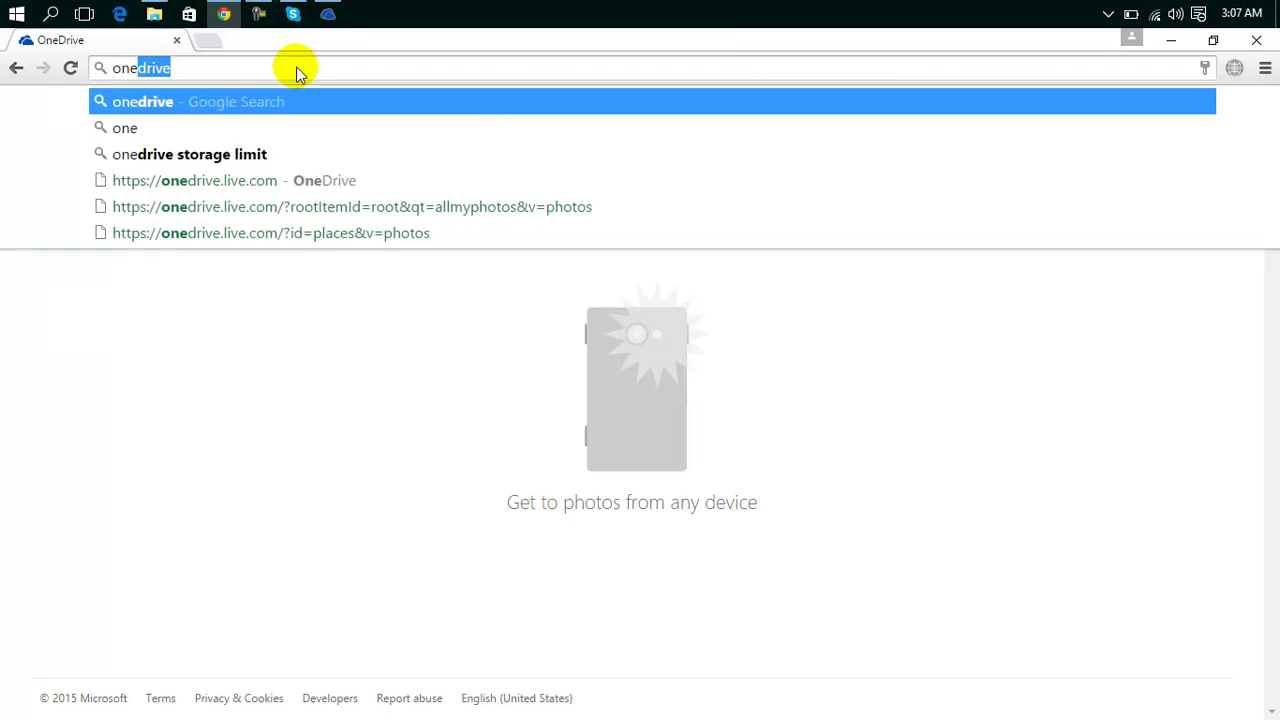
key(BackSpace)
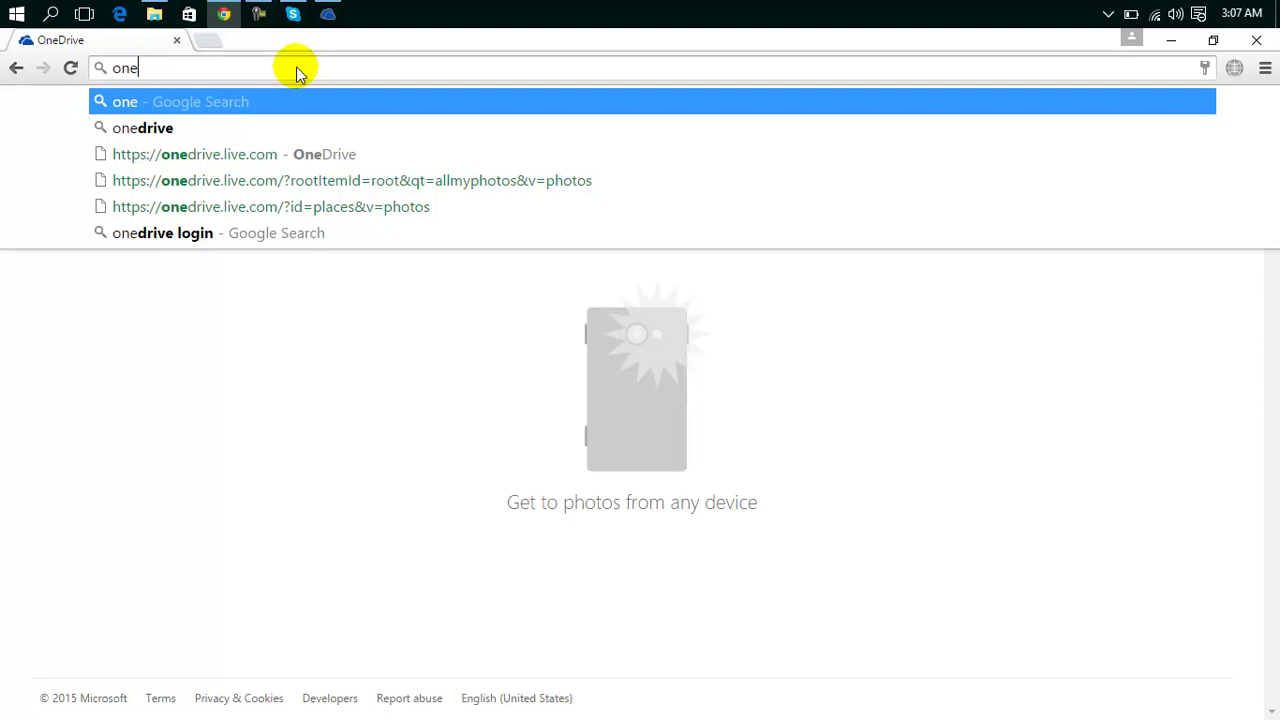
key(BackSpace)
key(BackSpace)
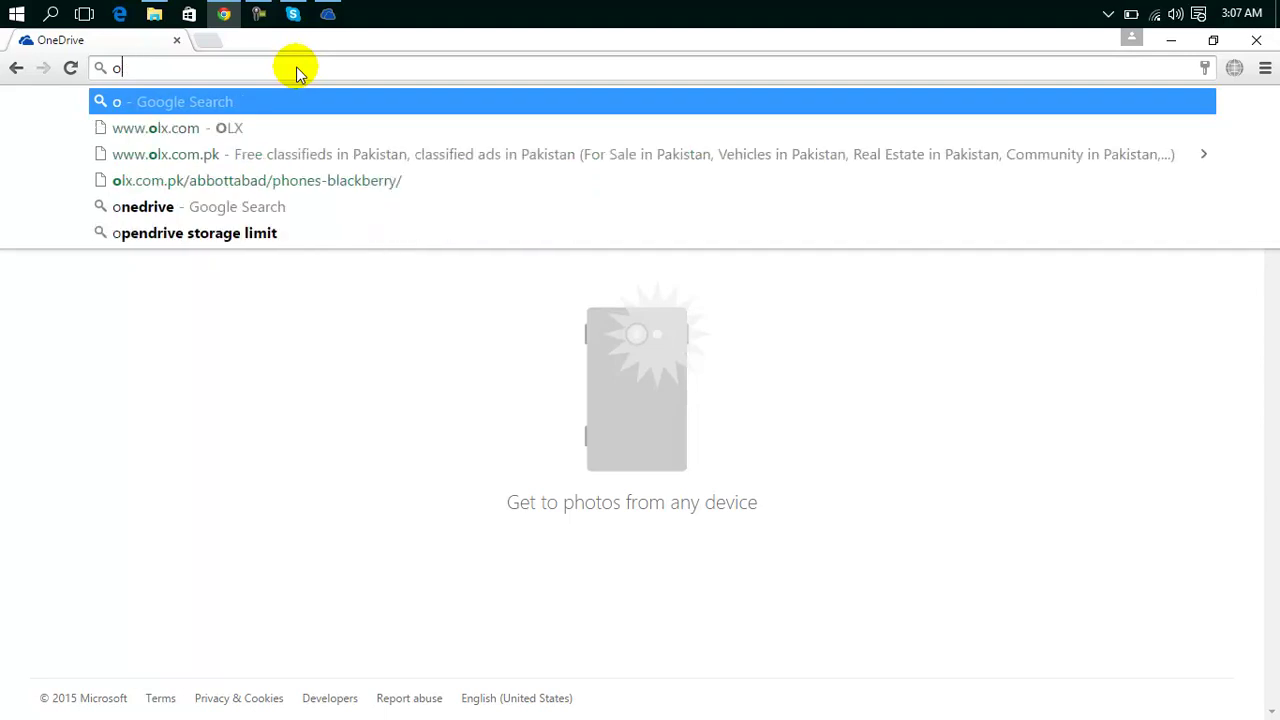
key(BackSpace)
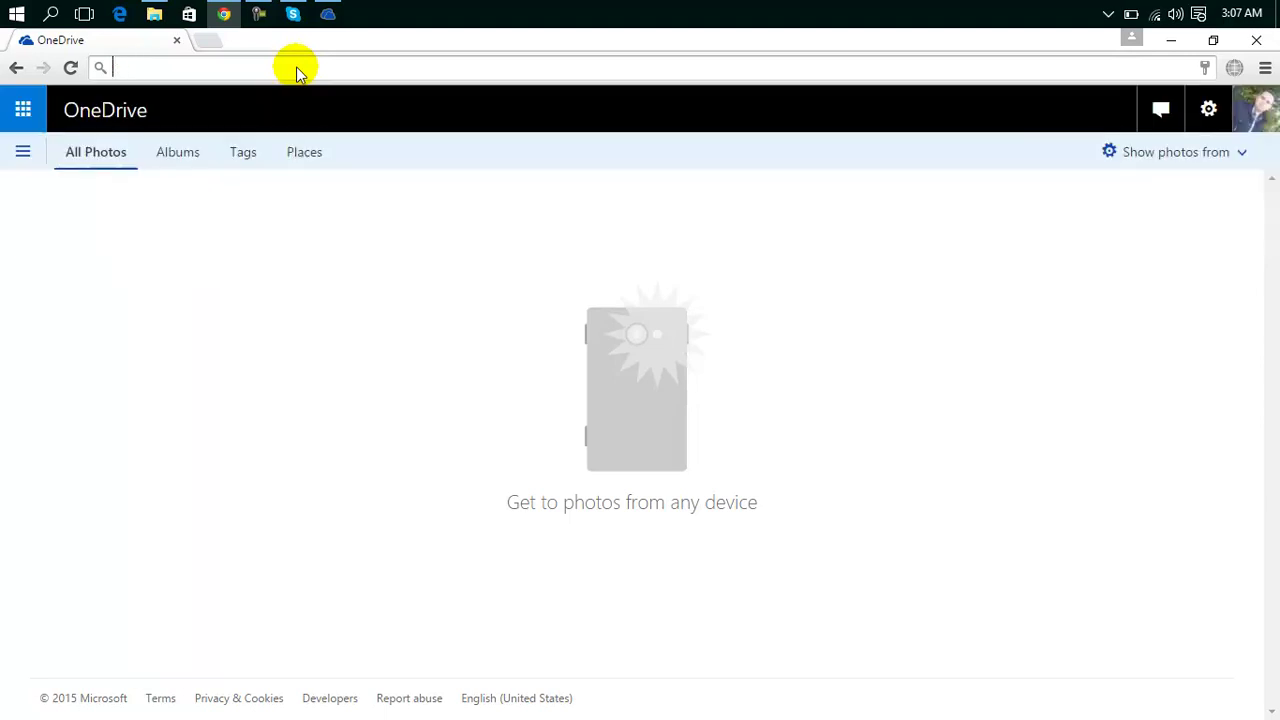
text(de)
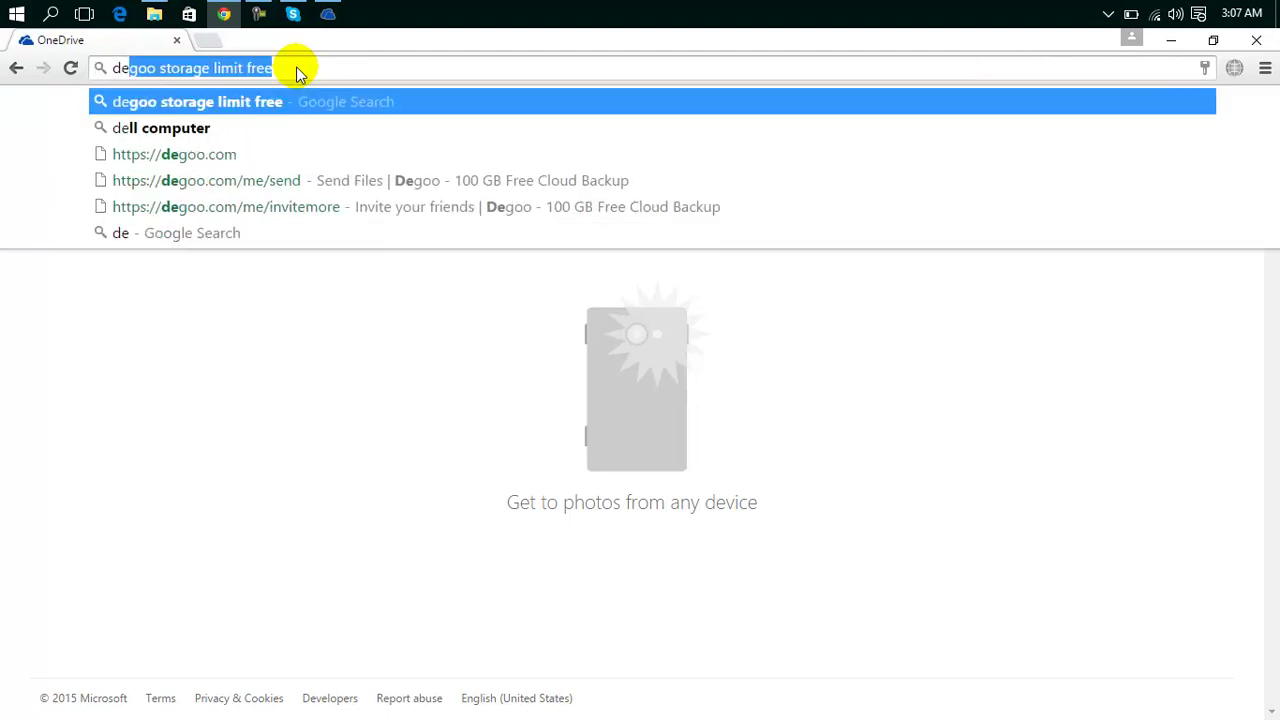
text(g)
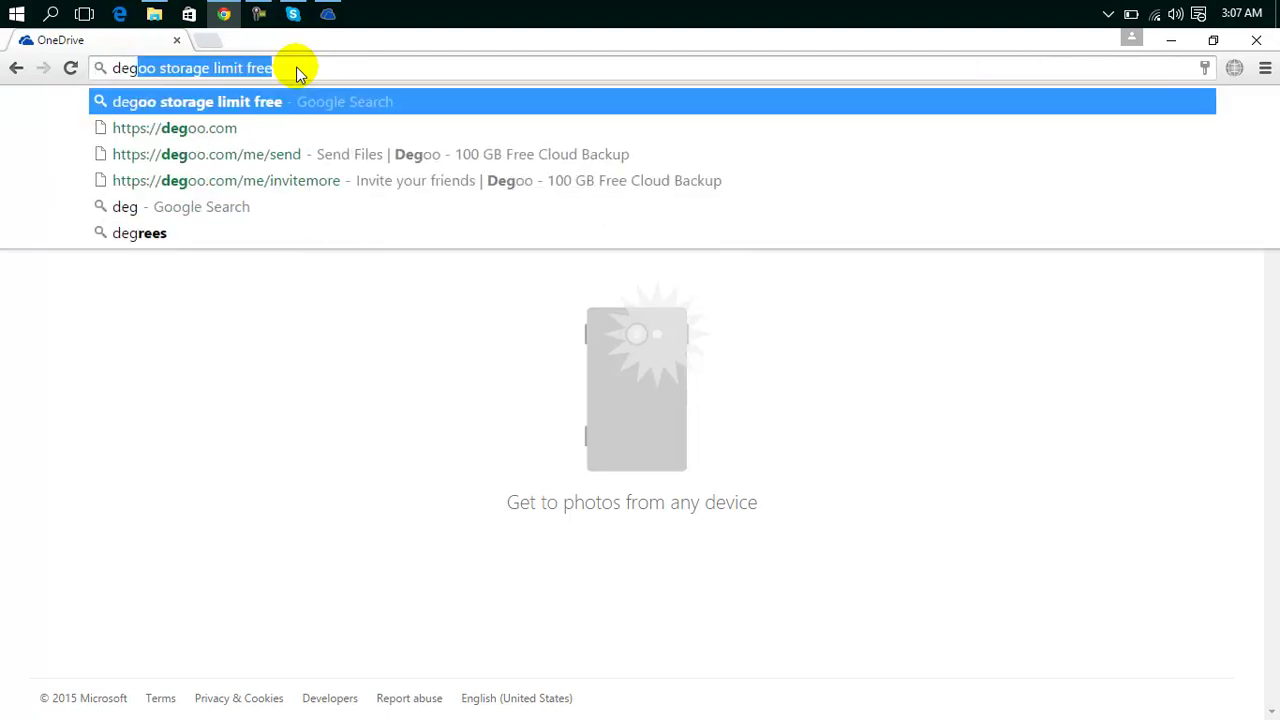
key(Down)
key(Return)
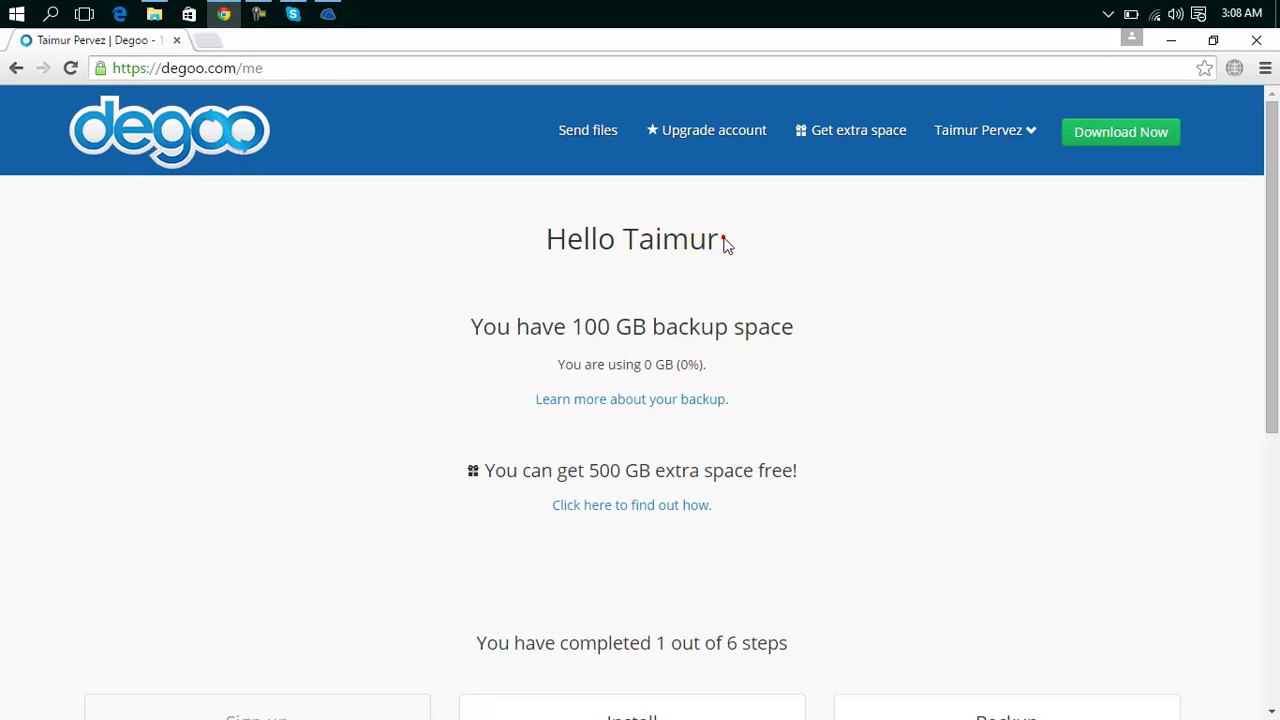
Log out of Degoo from the account menu, then sign back in with the Google account.
drag(725, 240, 531, 251)
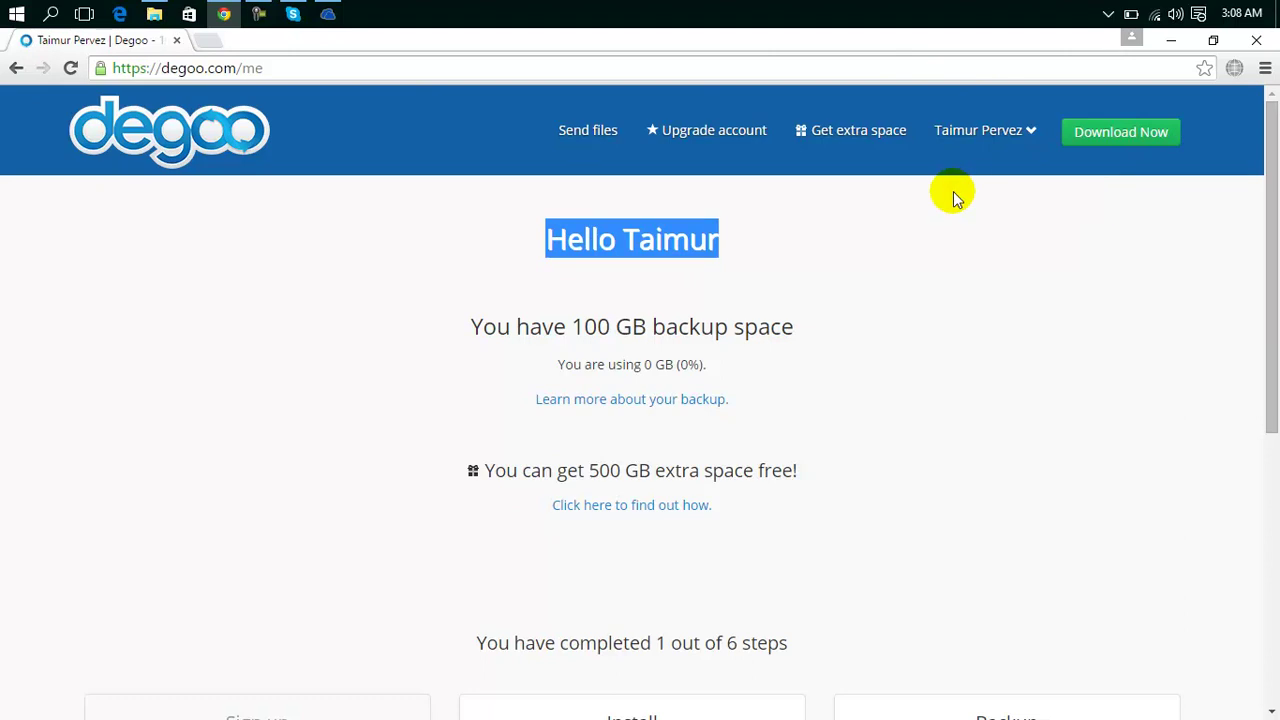
click(1031, 126)
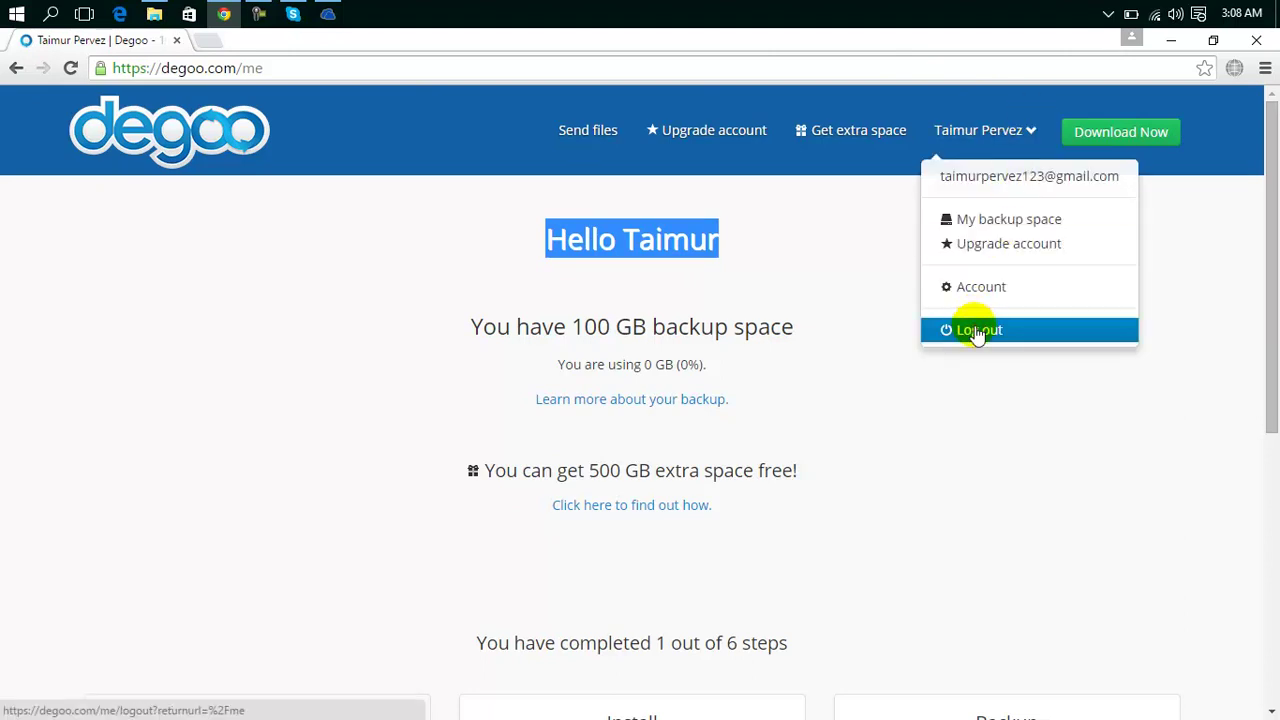
click(975, 331)
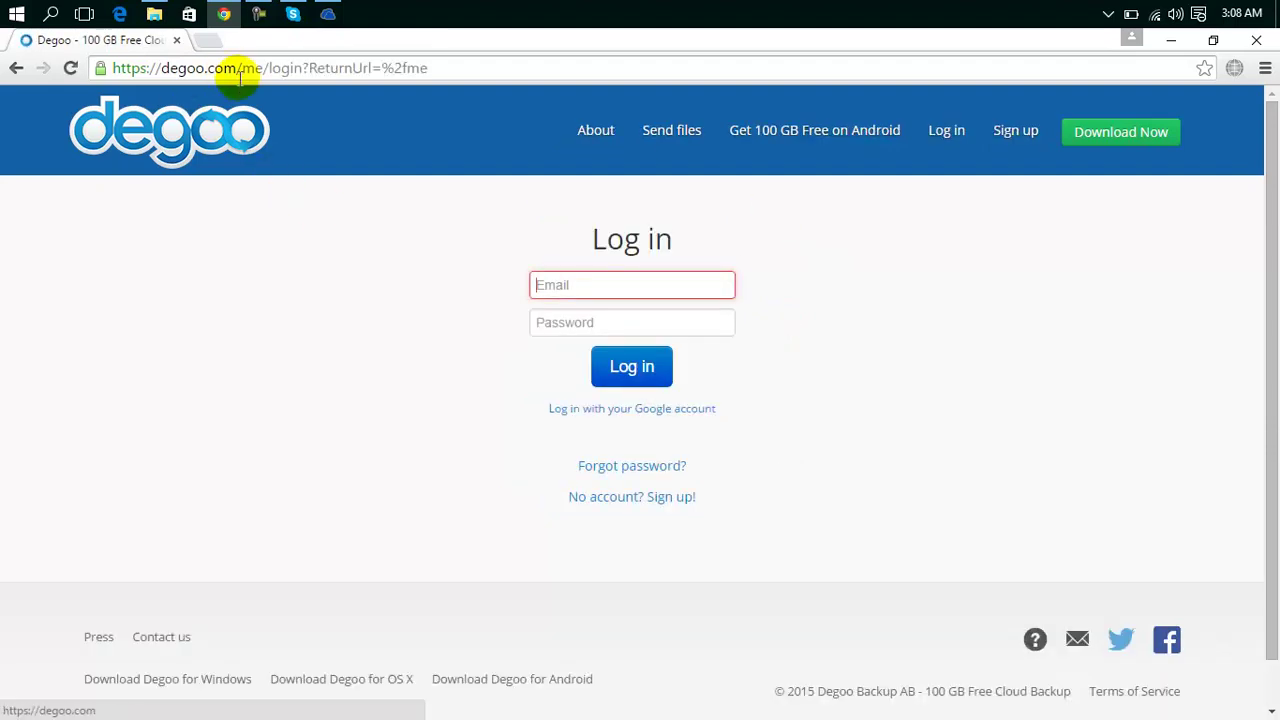
click(608, 322)
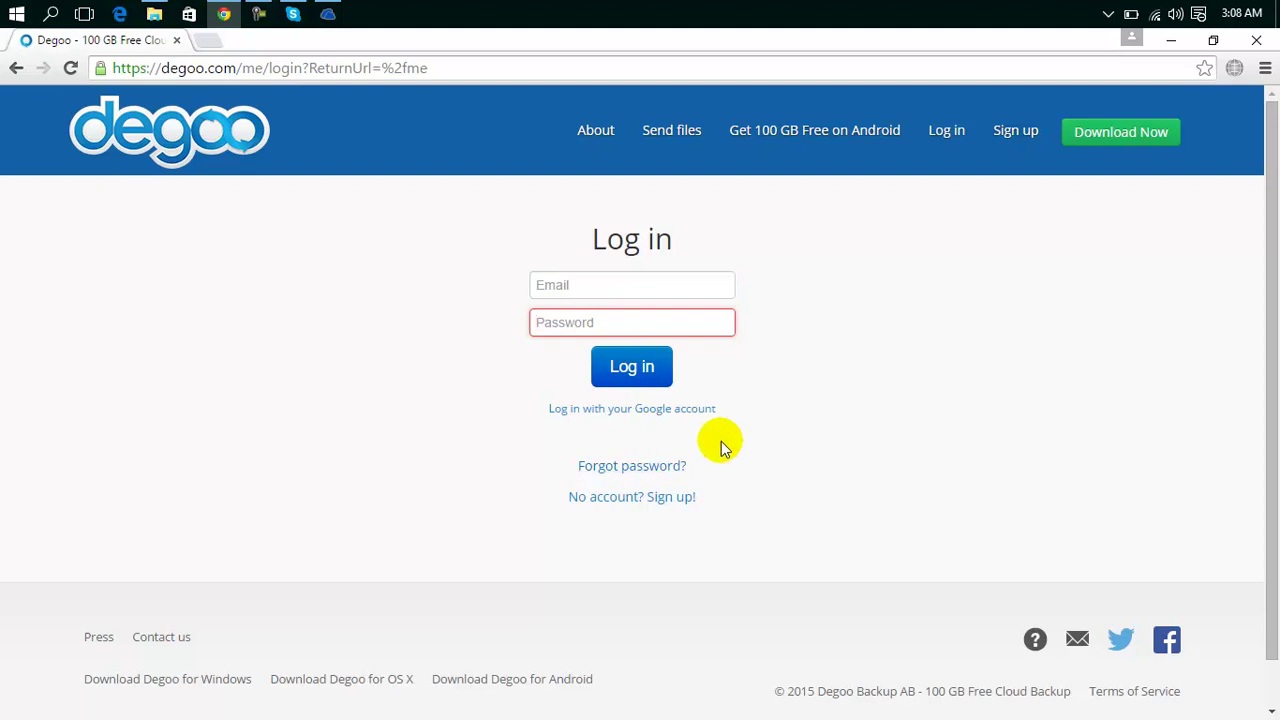
click(679, 406)
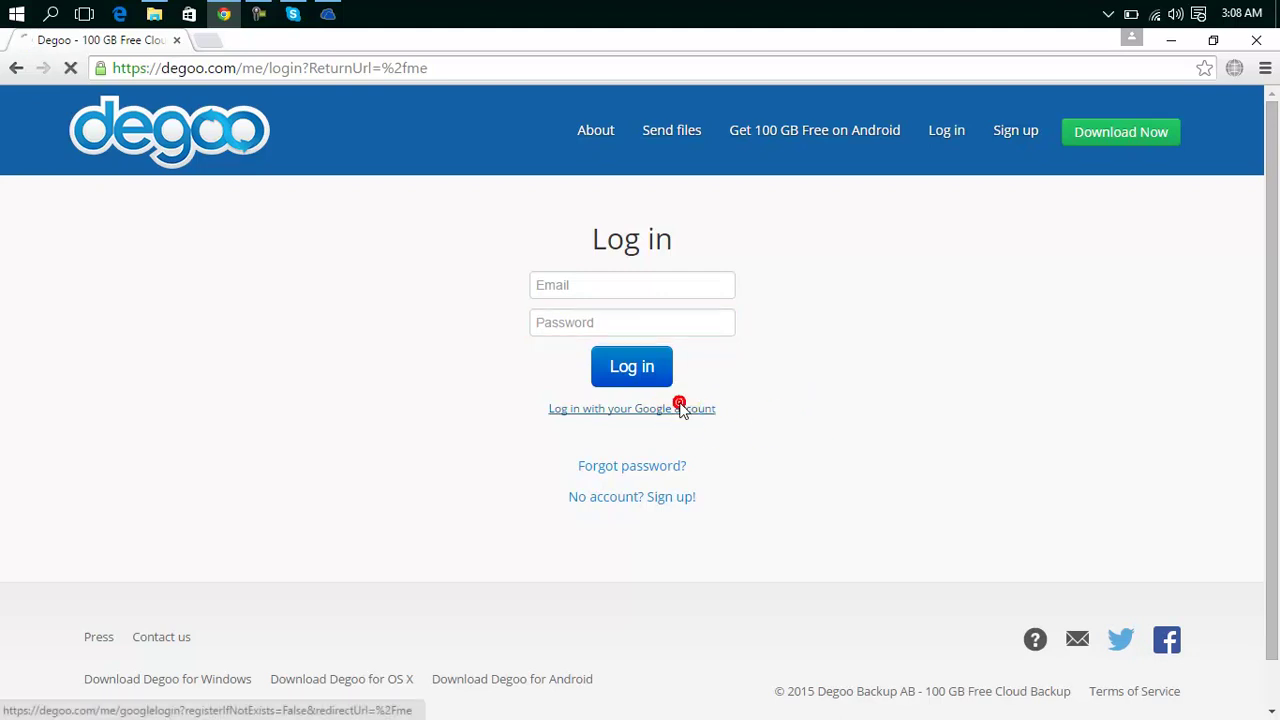
click(680, 408)
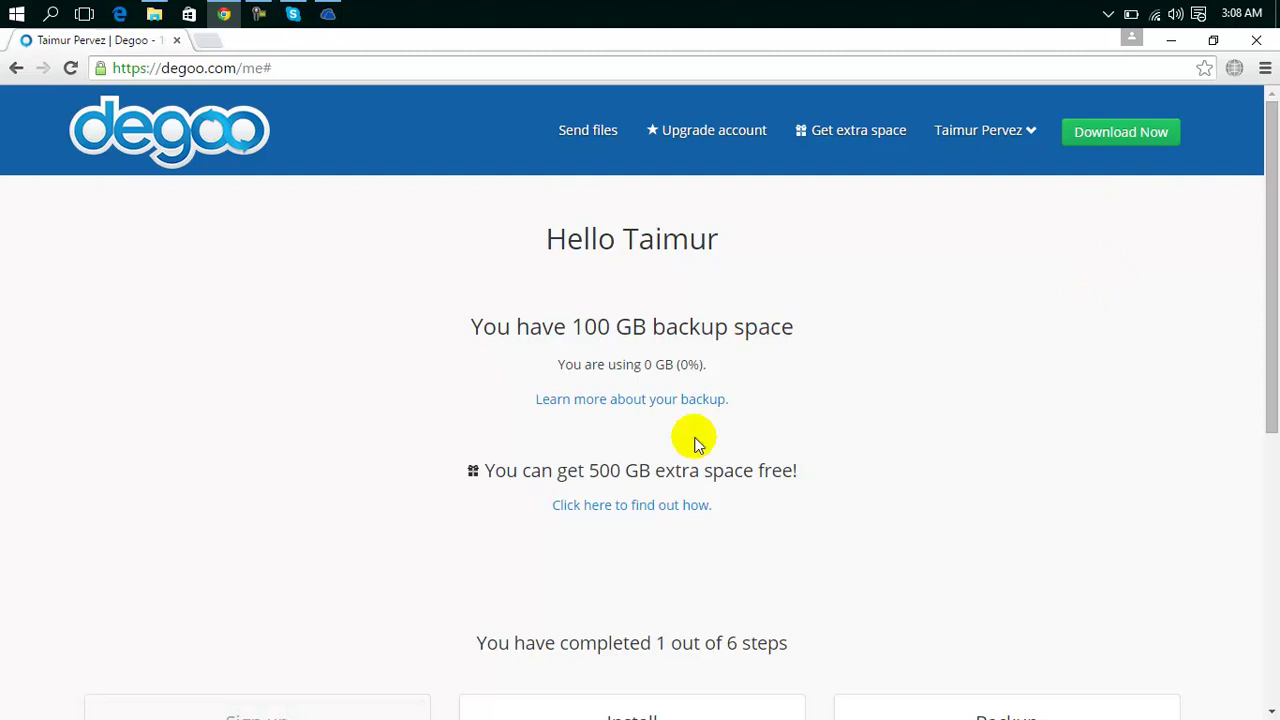
Review the 100 GB backup space and 500 GB limit, then bring up the Upgrade account plans.
drag(820, 335, 438, 308)
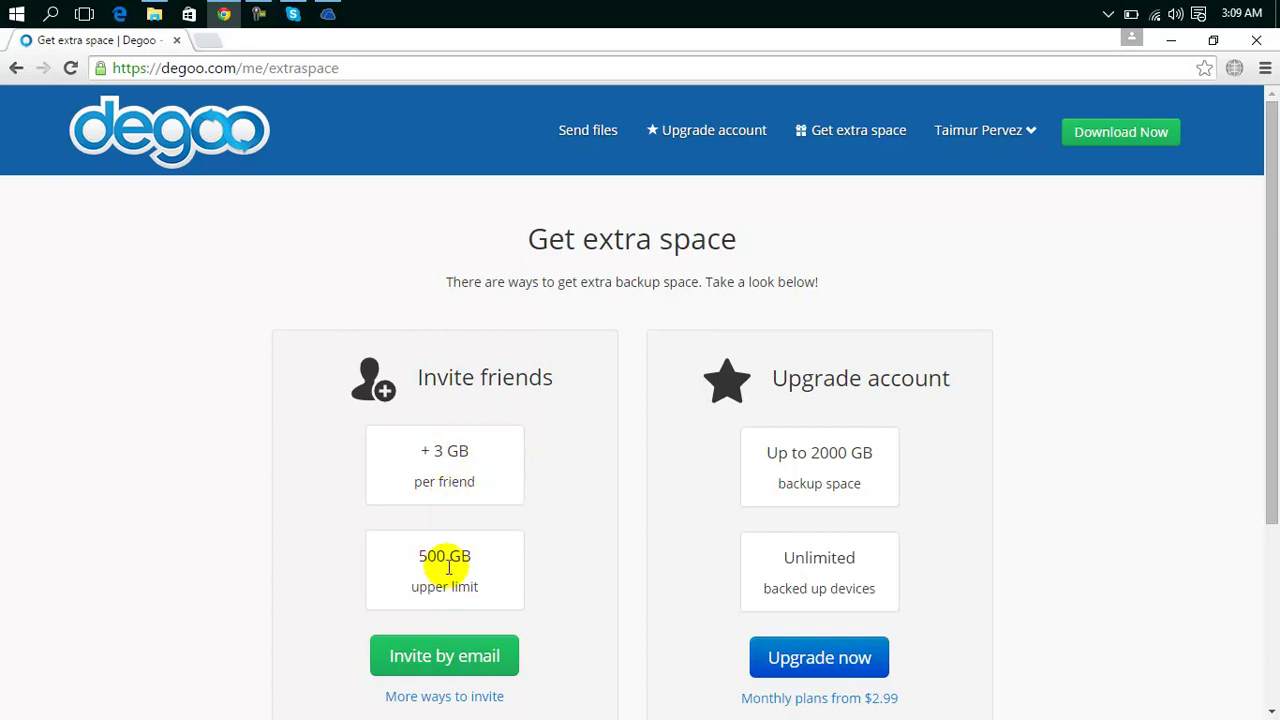
drag(478, 557, 402, 557)
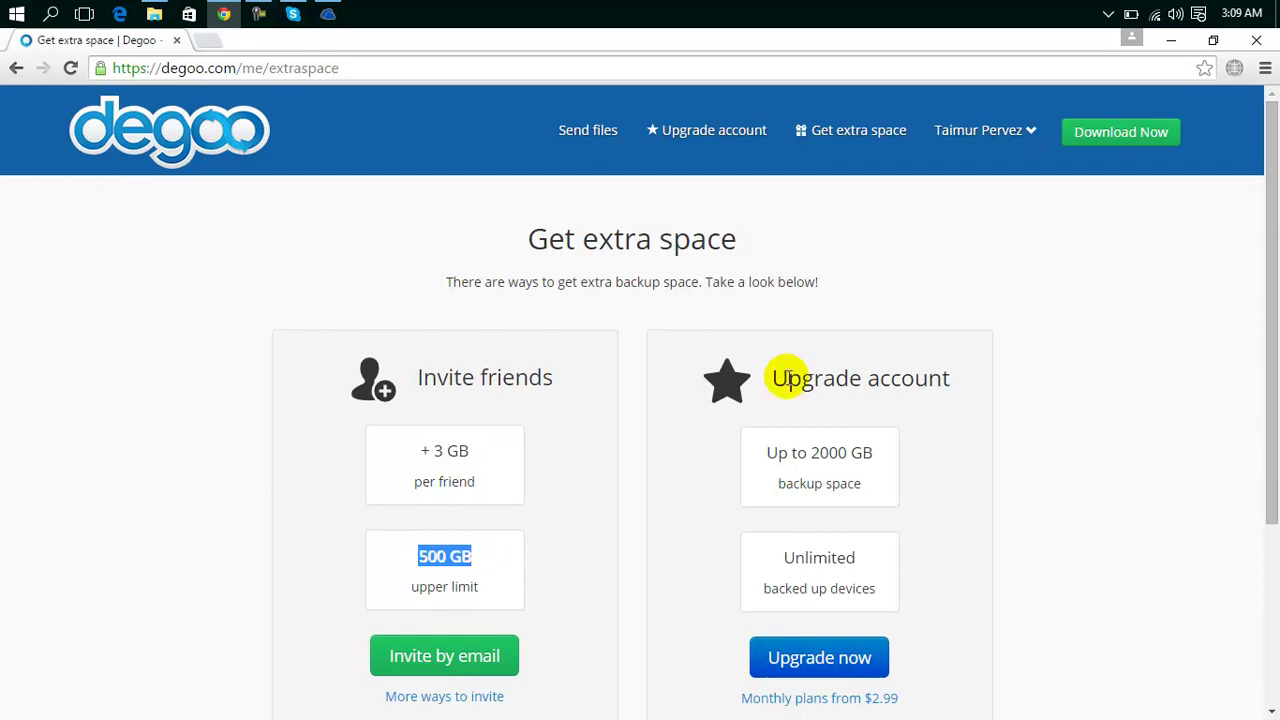
mouse_move(1272, 300)
mouse_down()
mouse_move(1275, 480)
mouse_move(1275, 220)
mouse_move(1273, 405)
mouse_up()
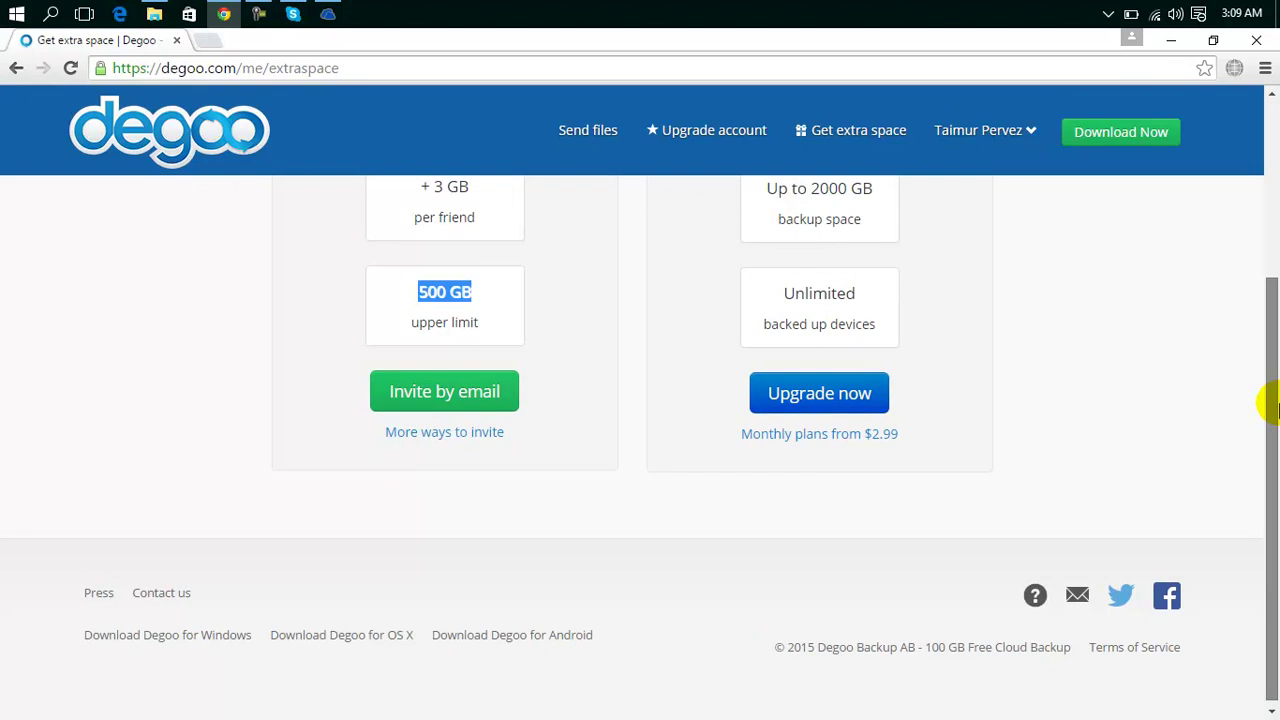
drag(1274, 405, 1273, 132)
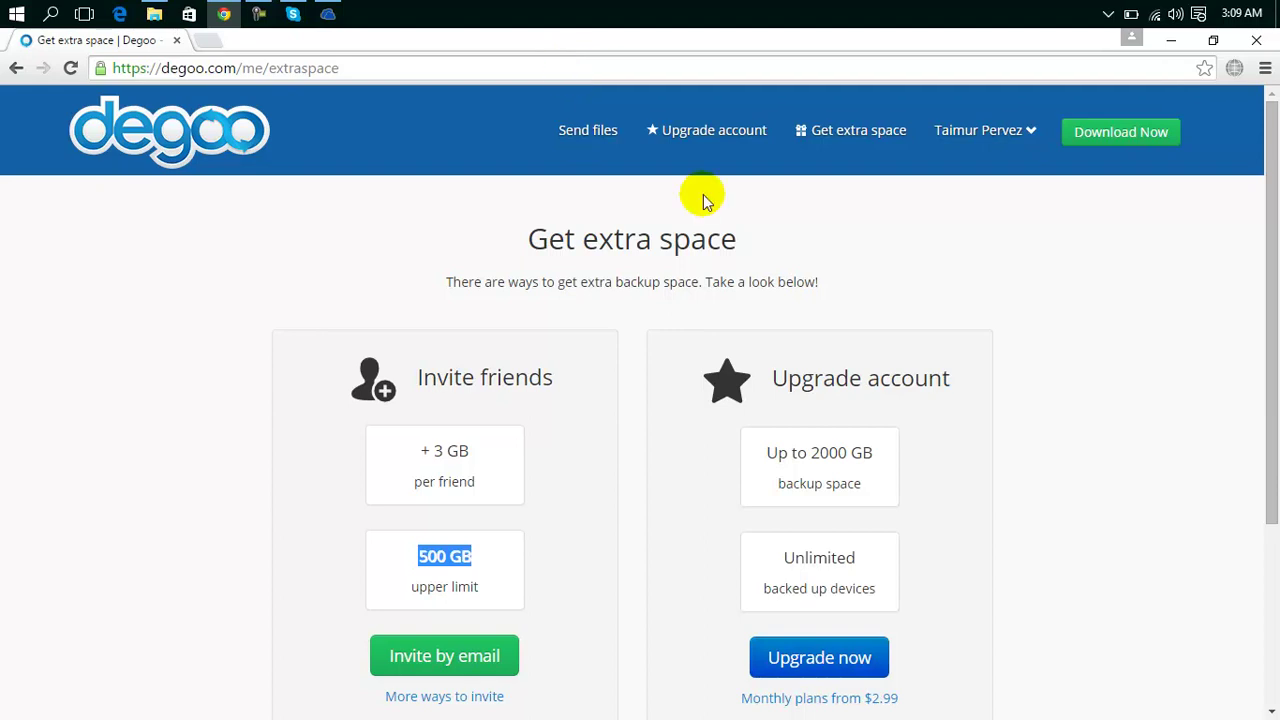
click(720, 133)
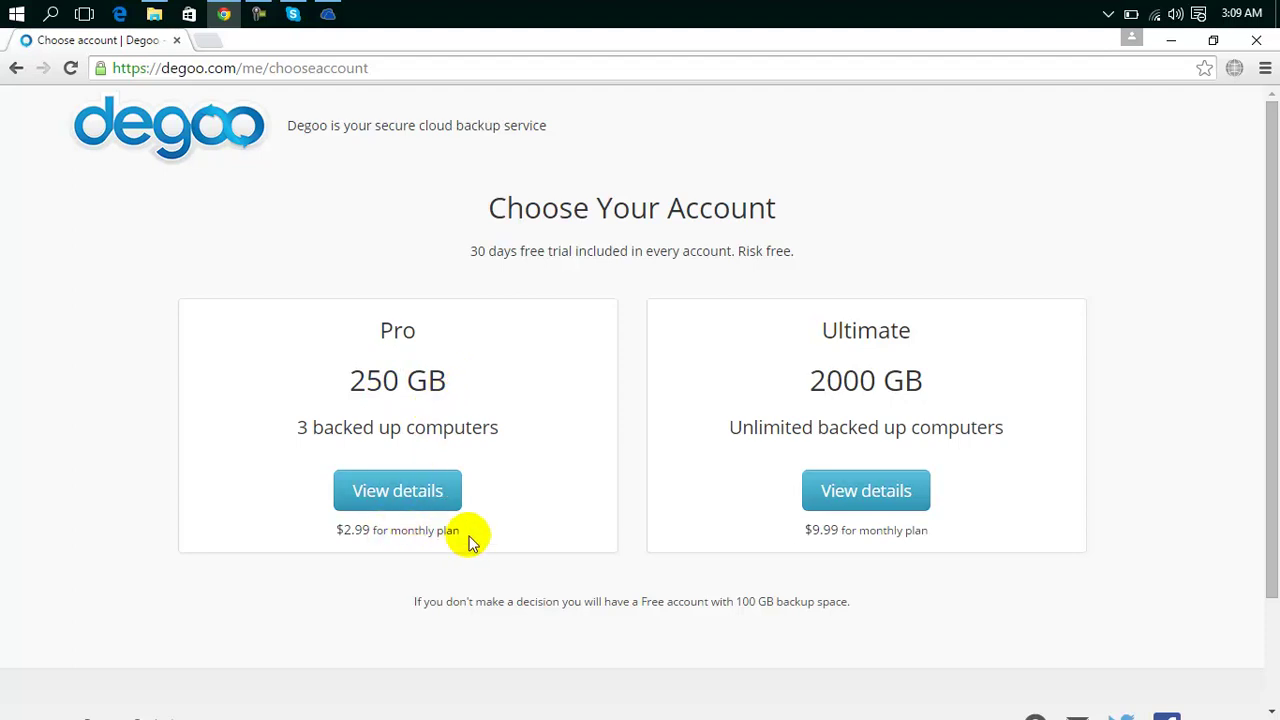
drag(464, 533, 338, 530)
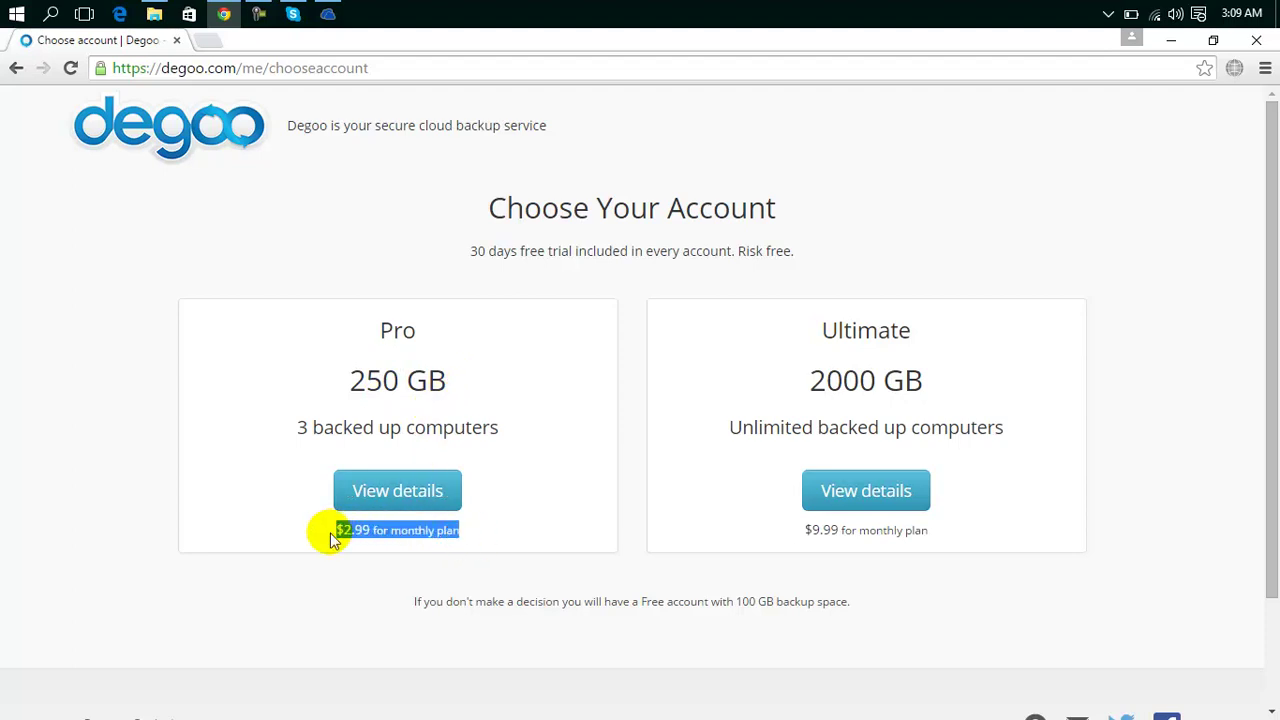
drag(451, 375, 300, 378)
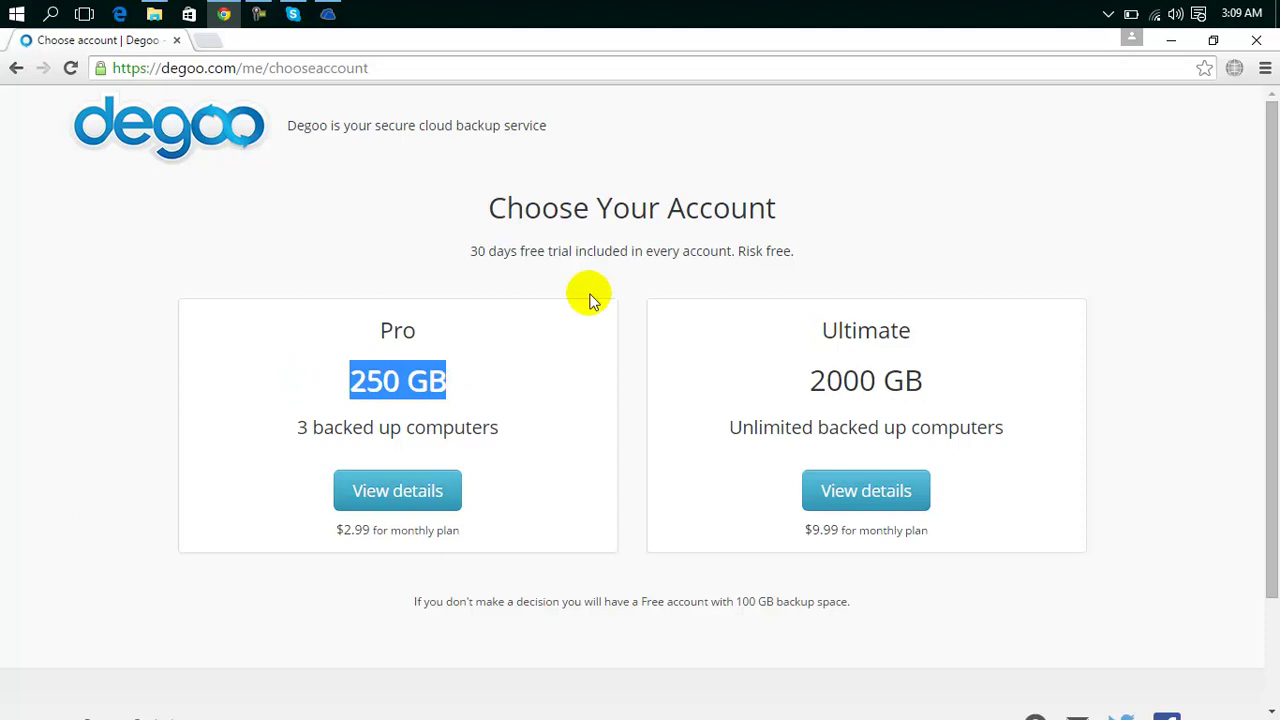
drag(950, 530, 788, 533)
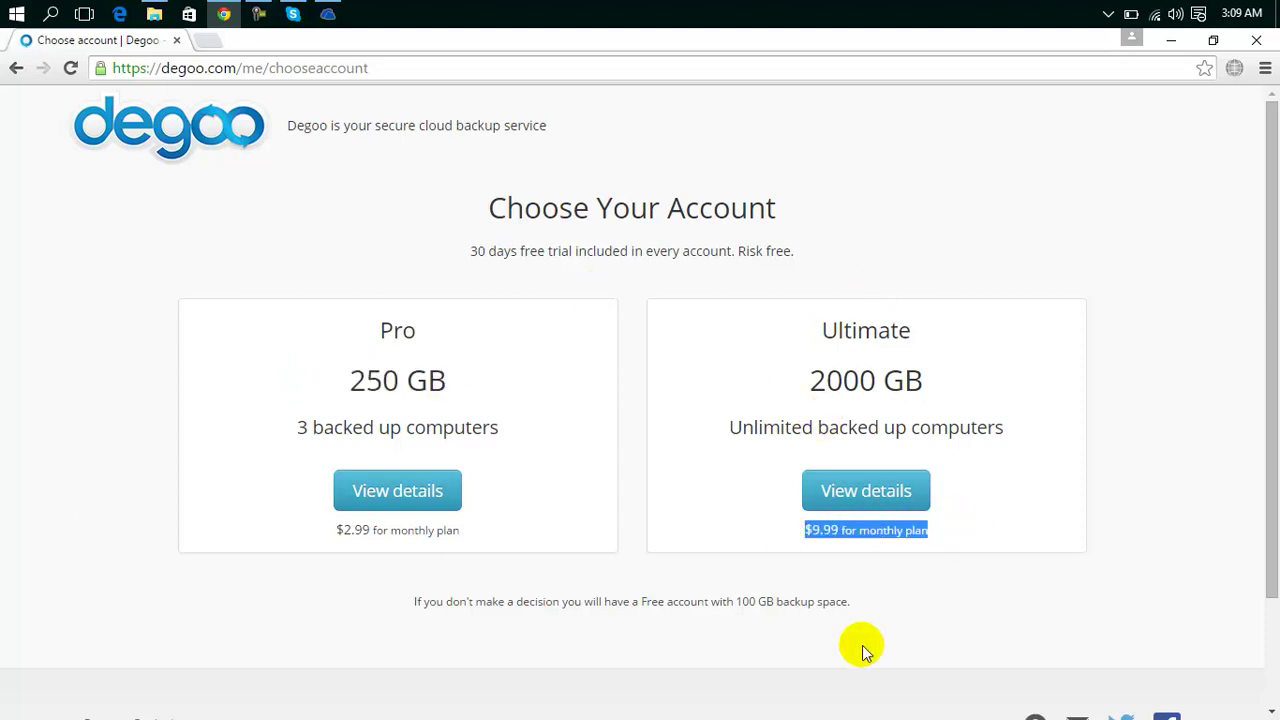
mouse_move(1271, 371)
mouse_down()
mouse_move(1272, 600)
mouse_move(1266, 349)
mouse_up()
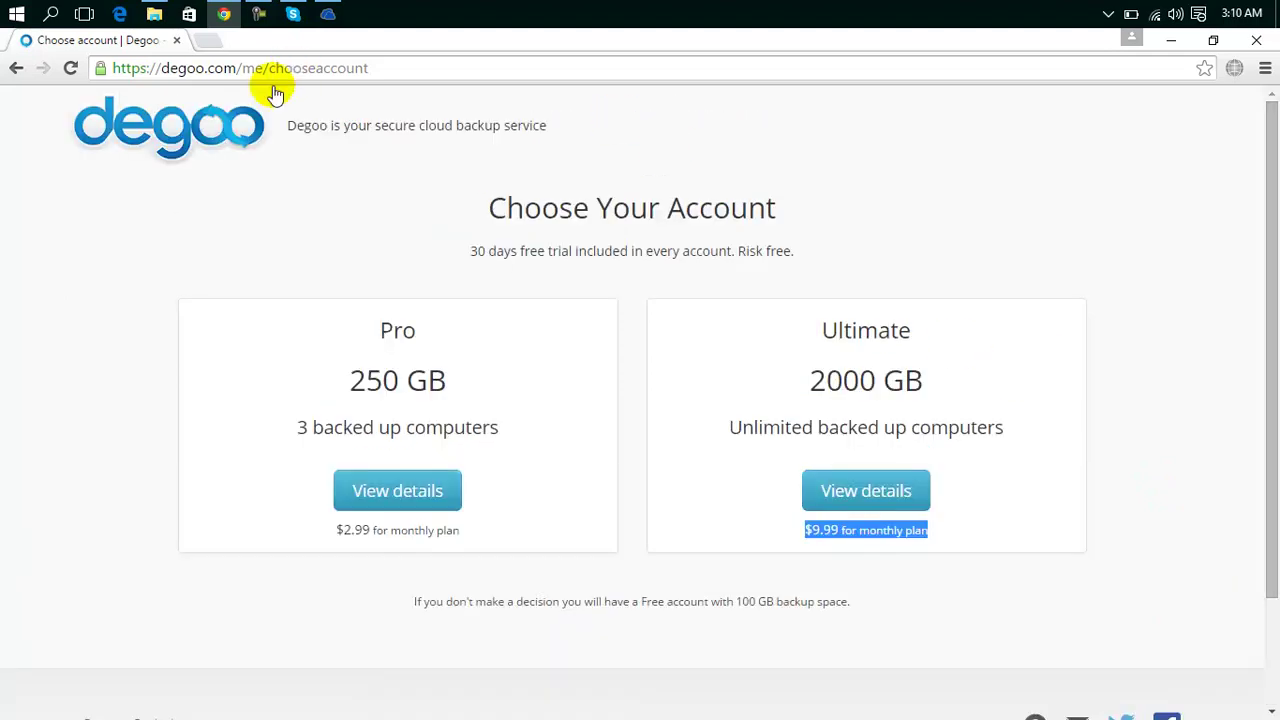
click(14, 68)
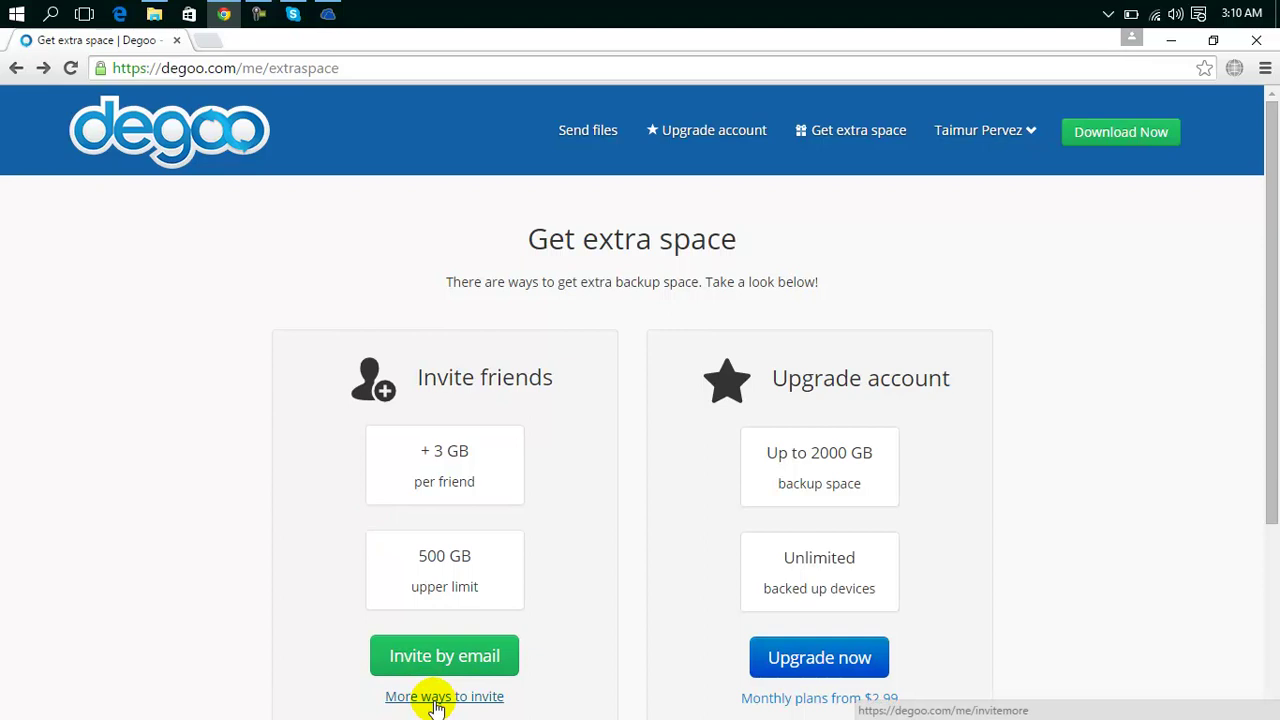
Open 'More ways to invite' and copy the personal Degoo invite link.
click(437, 700)
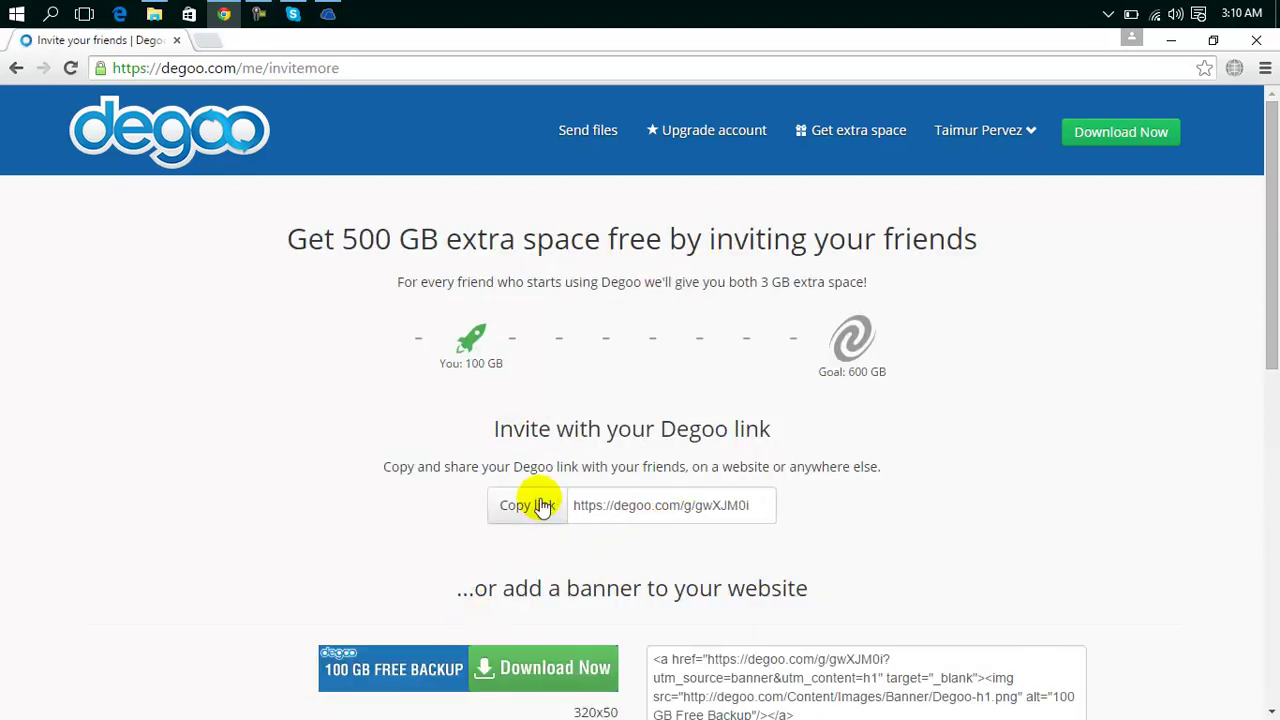
click(539, 505)
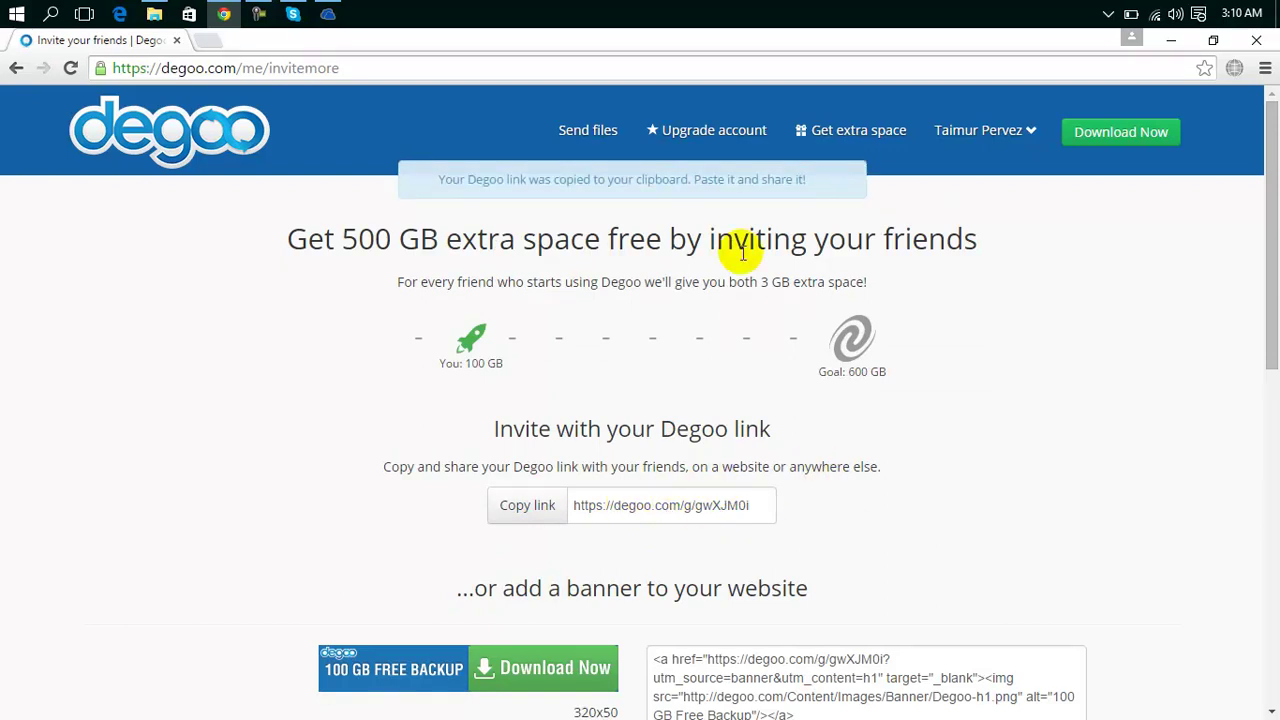
click(750, 504)
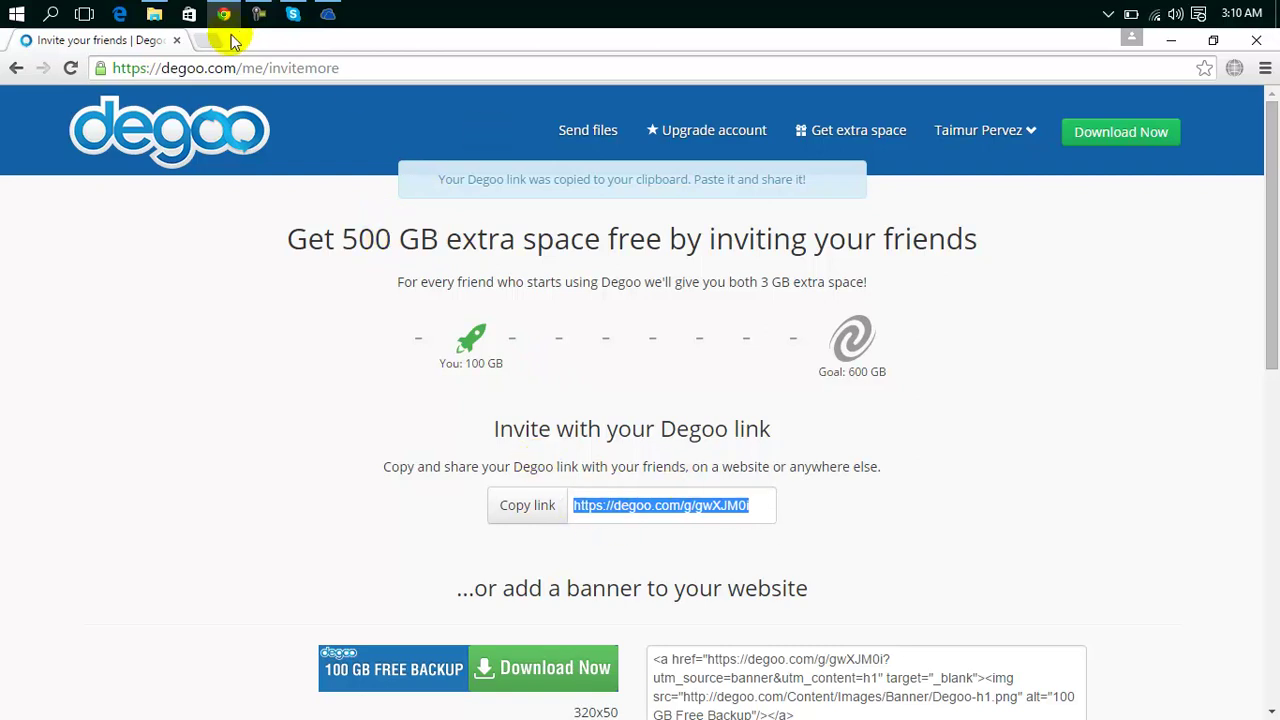
click(257, 68)
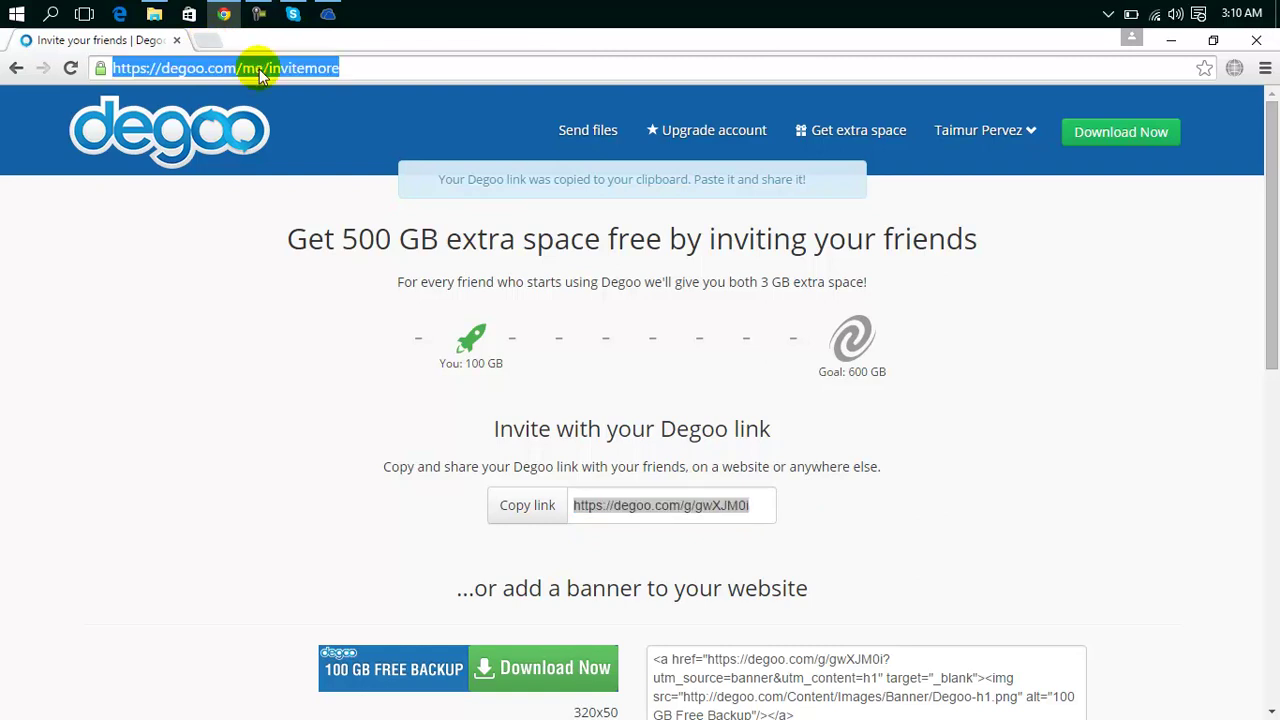
Go to google.com and search for 'free unlimited storage space online'.
text(goog)
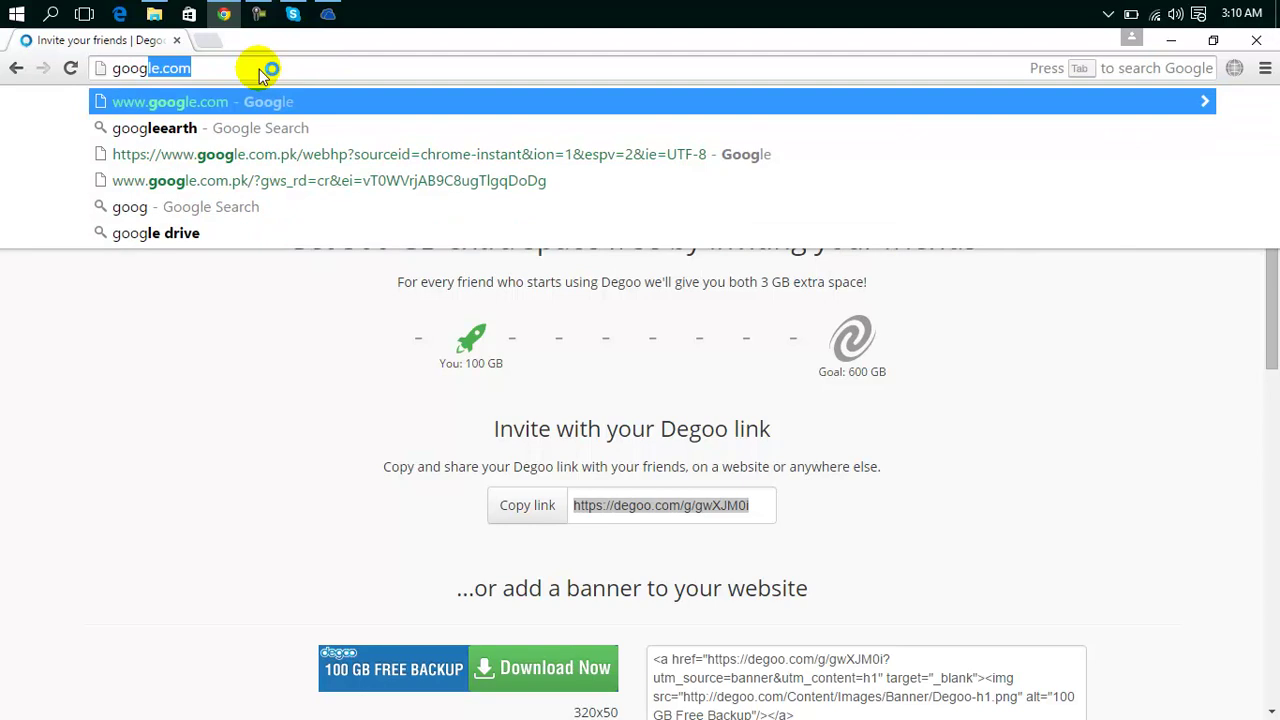
text(el)
key(BackSpace)
key(BackSpace)
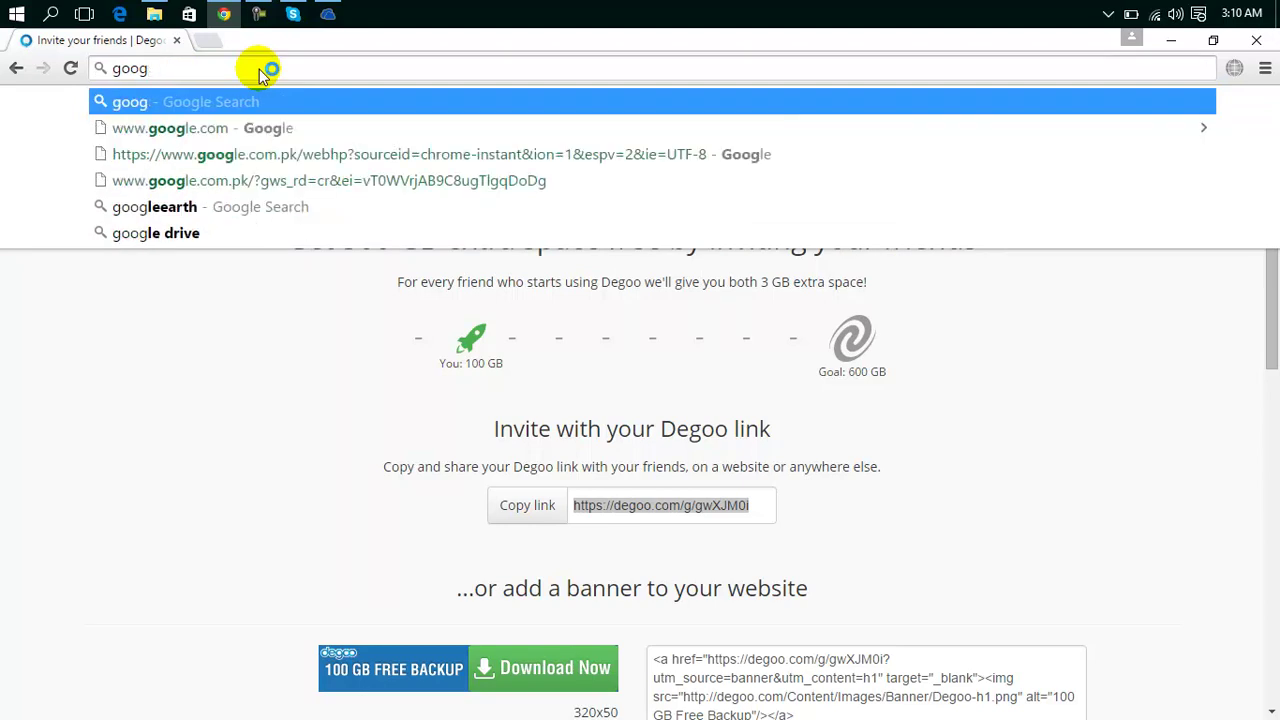
text(le)
key(Return)
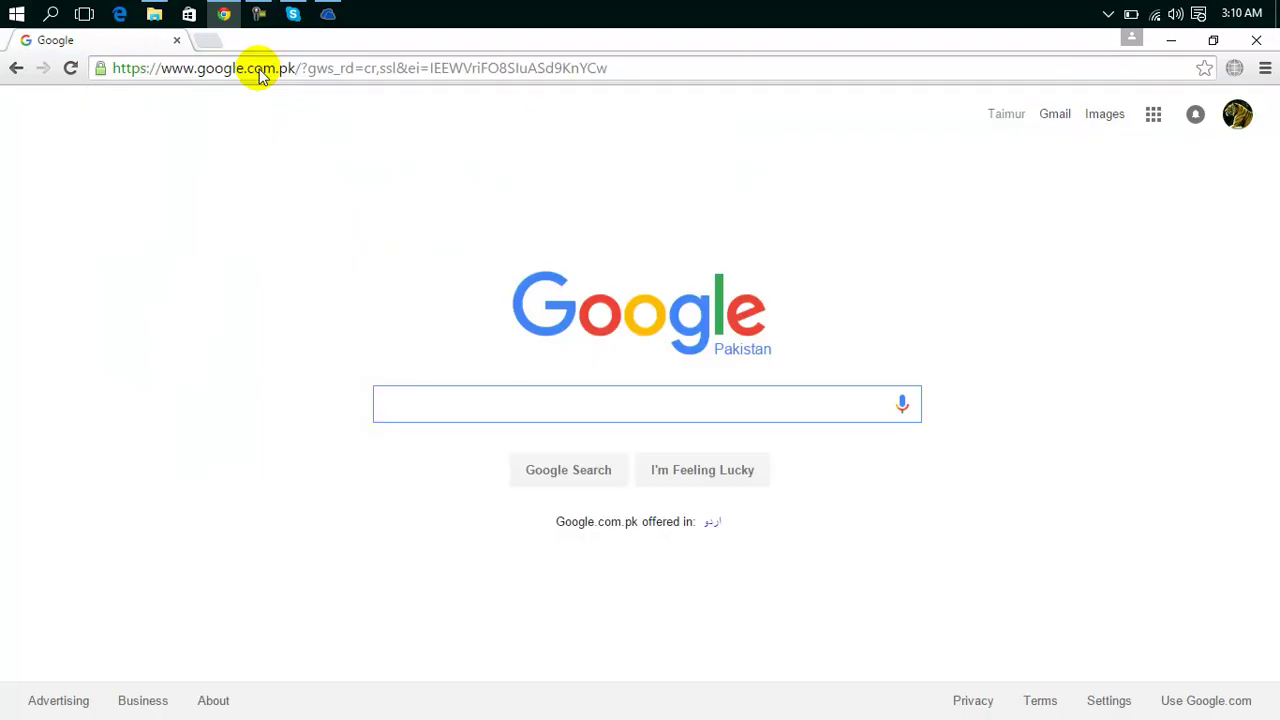
click(415, 408)
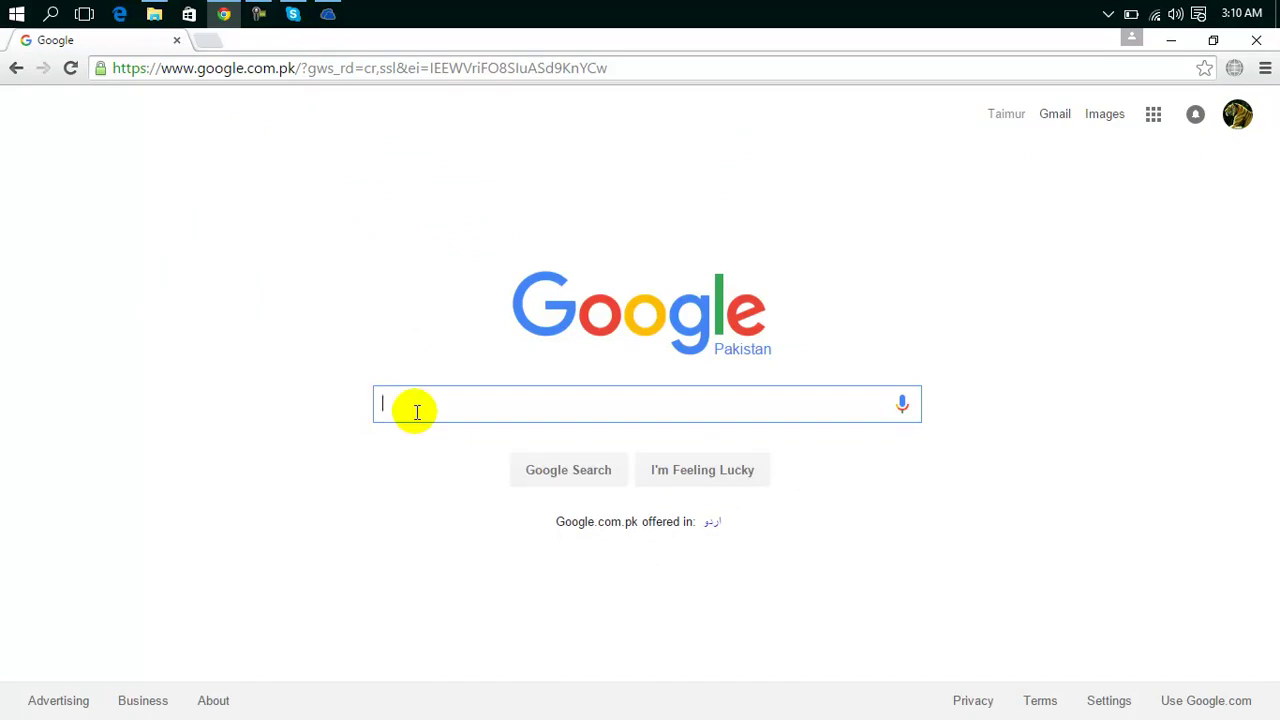
text(free)
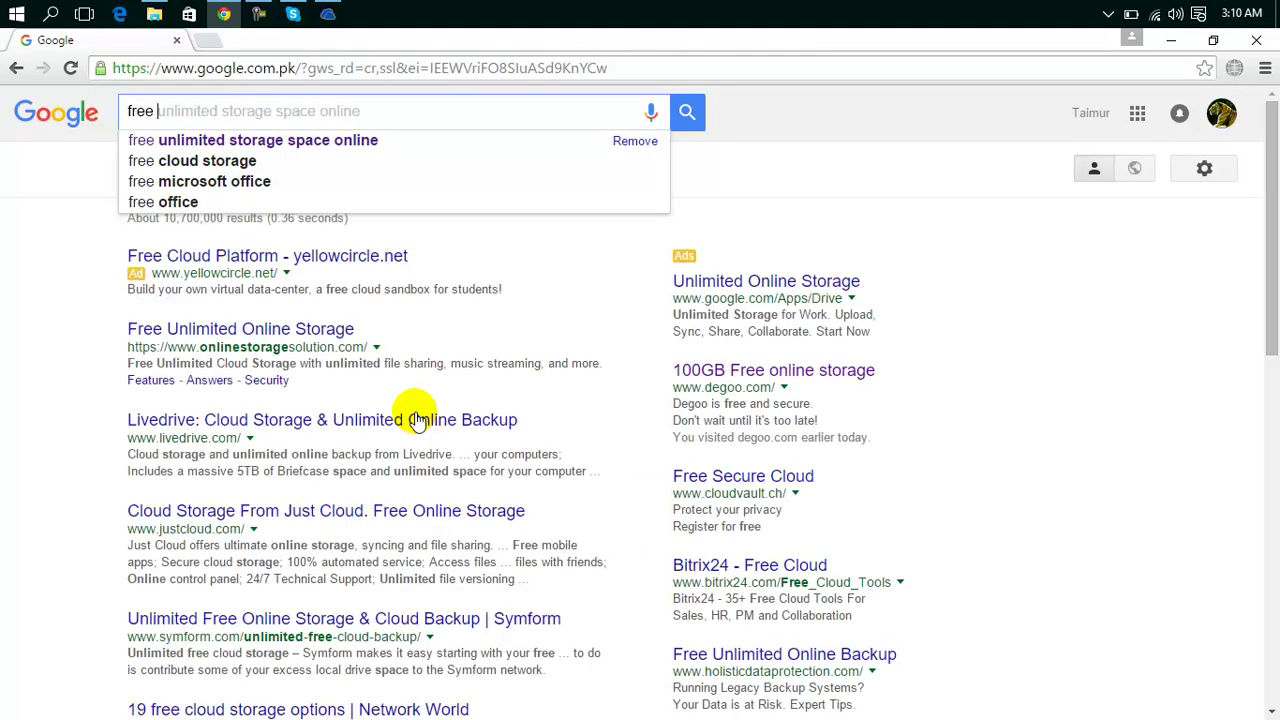
key(Return)
mouse_move(326, 290)
mouse_down()
mouse_move(380, 320)
mouse_move(320, 257)
mouse_up()
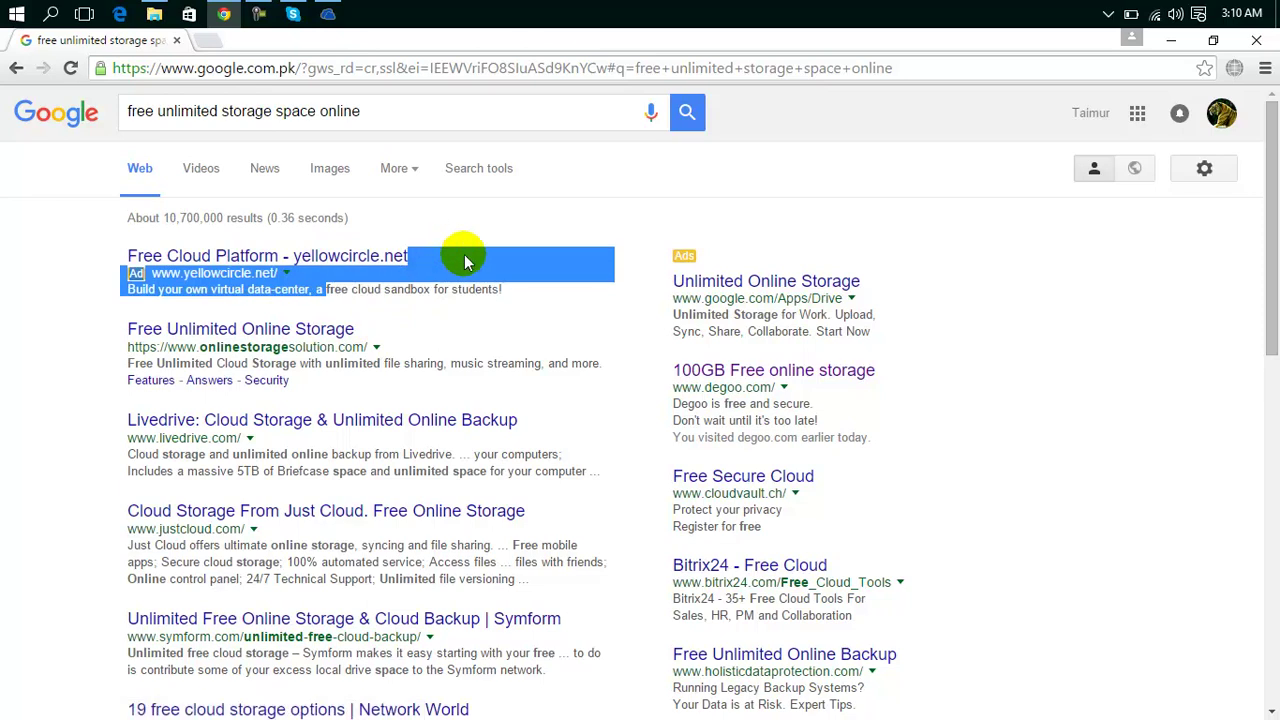
Open the Yellow Circle, Free Unlimited Online Storage, Livedrive and JustCloud results in new tabs, showing Yellow Circle.
right_click(320, 257)
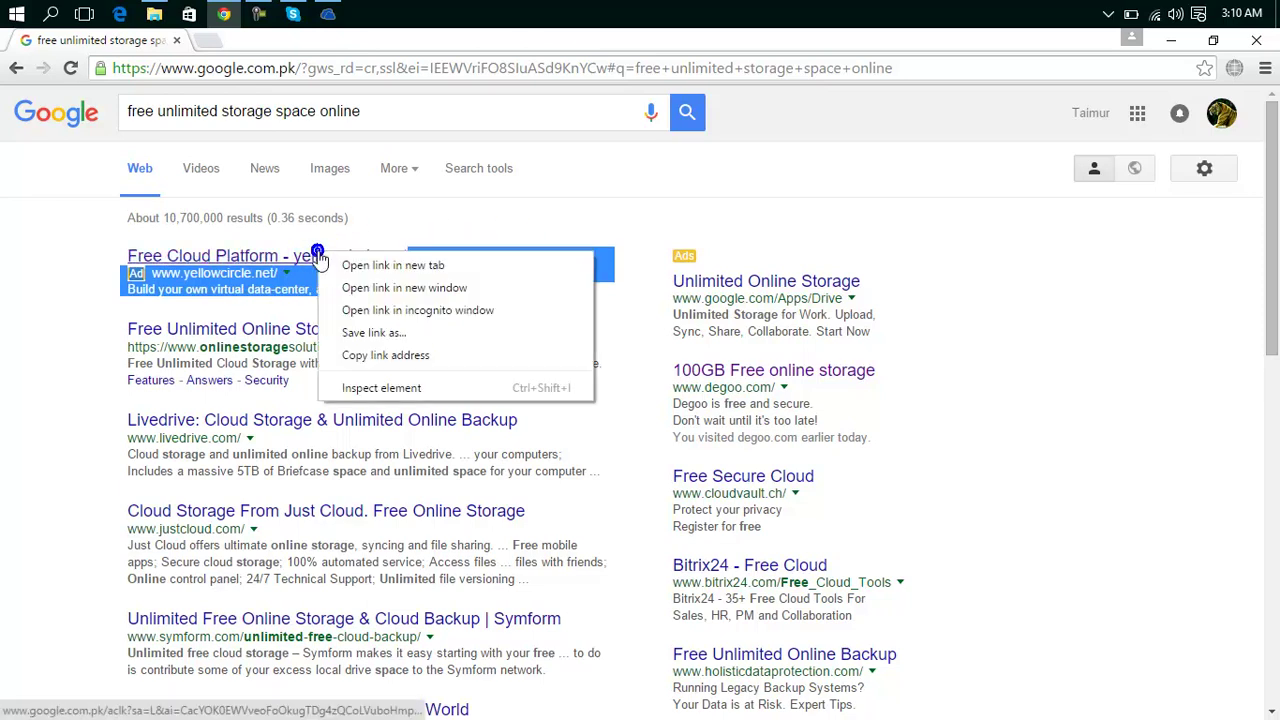
click(360, 263)
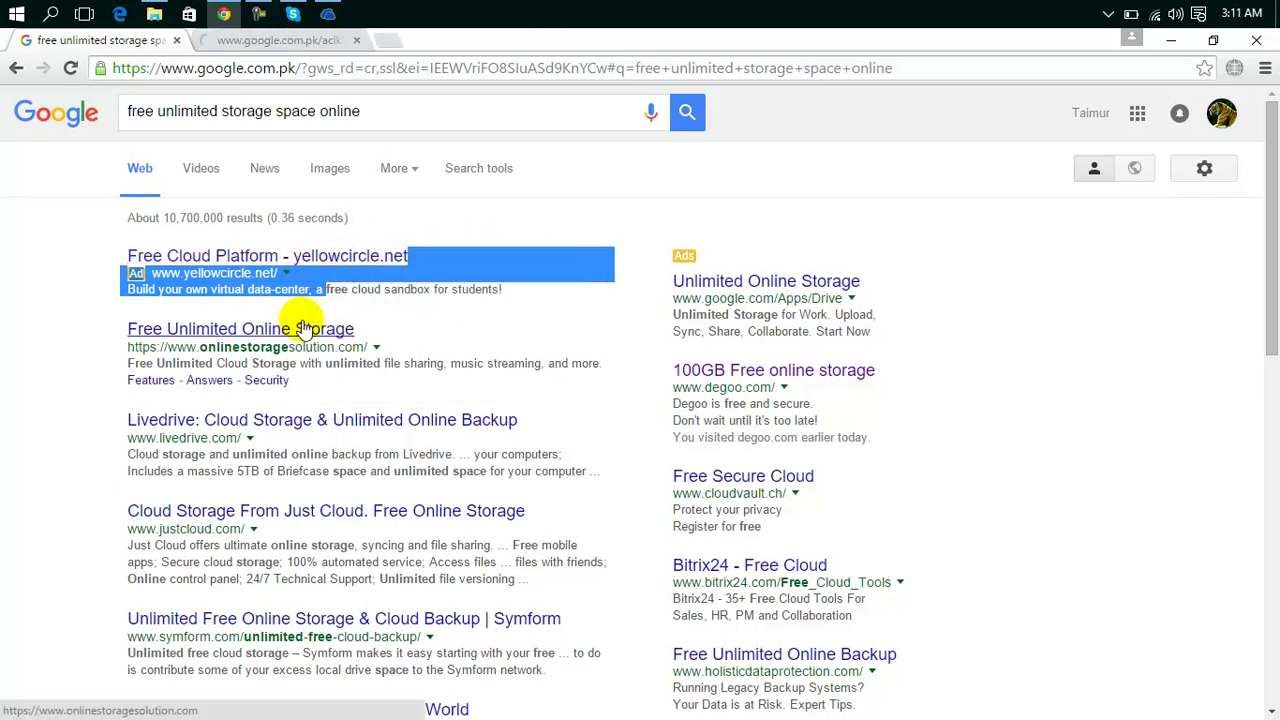
click(418, 320)
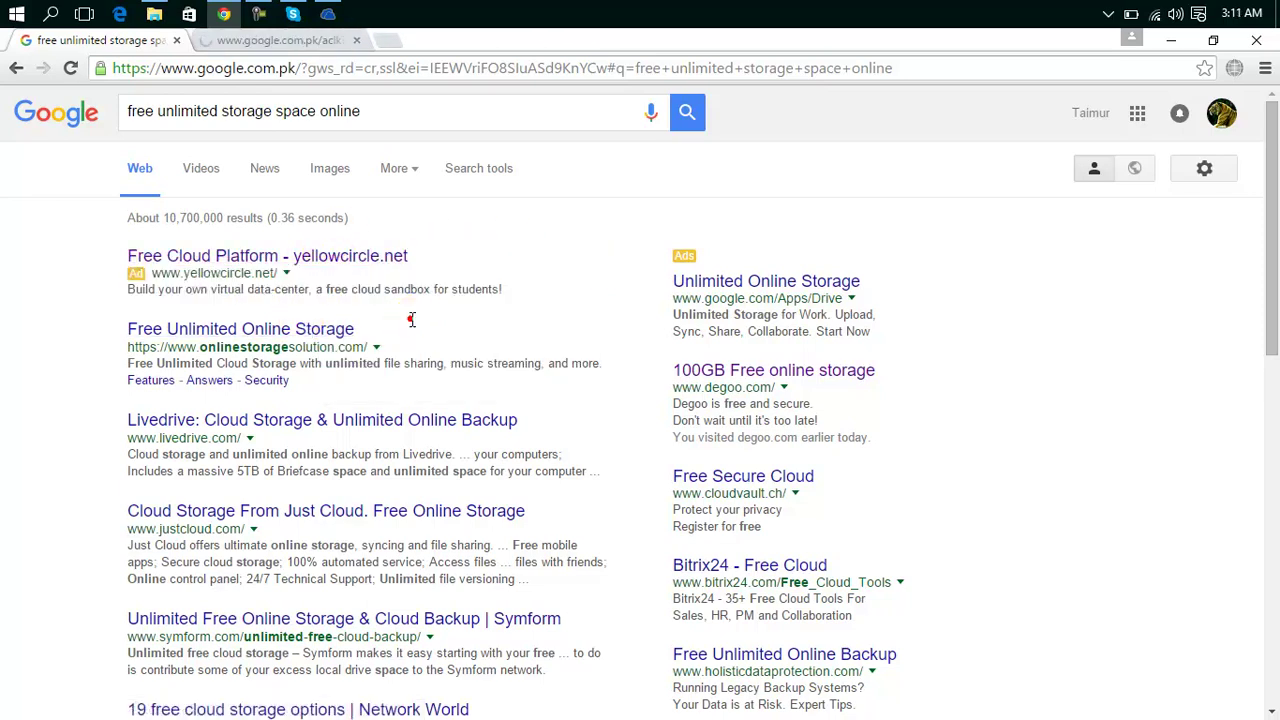
right_click(323, 333)
click(345, 337)
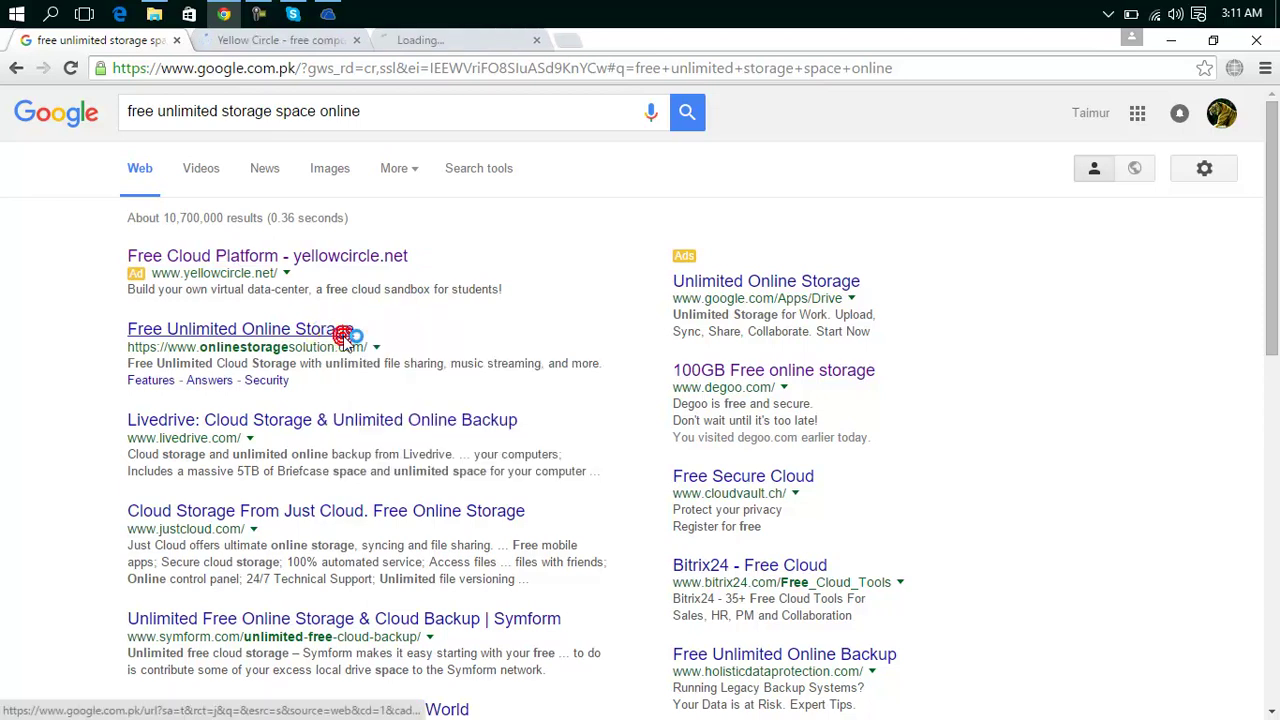
right_click(333, 418)
click(350, 432)
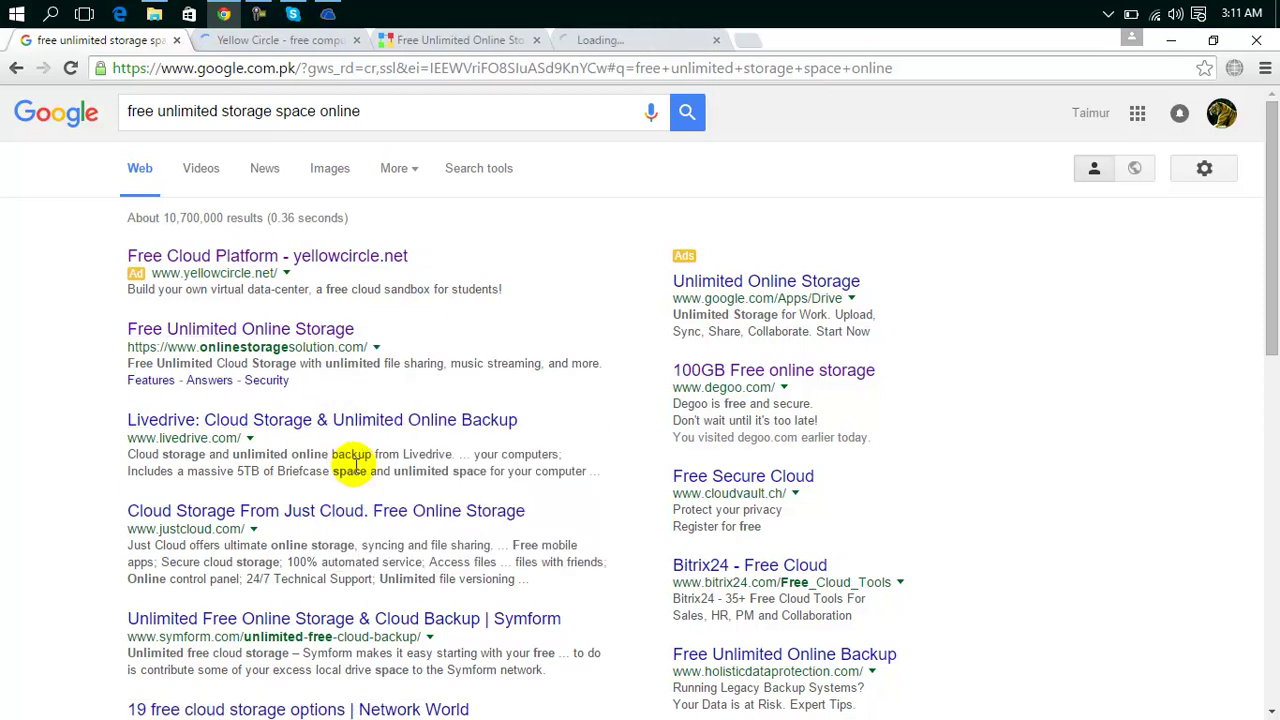
right_click(343, 515)
click(362, 524)
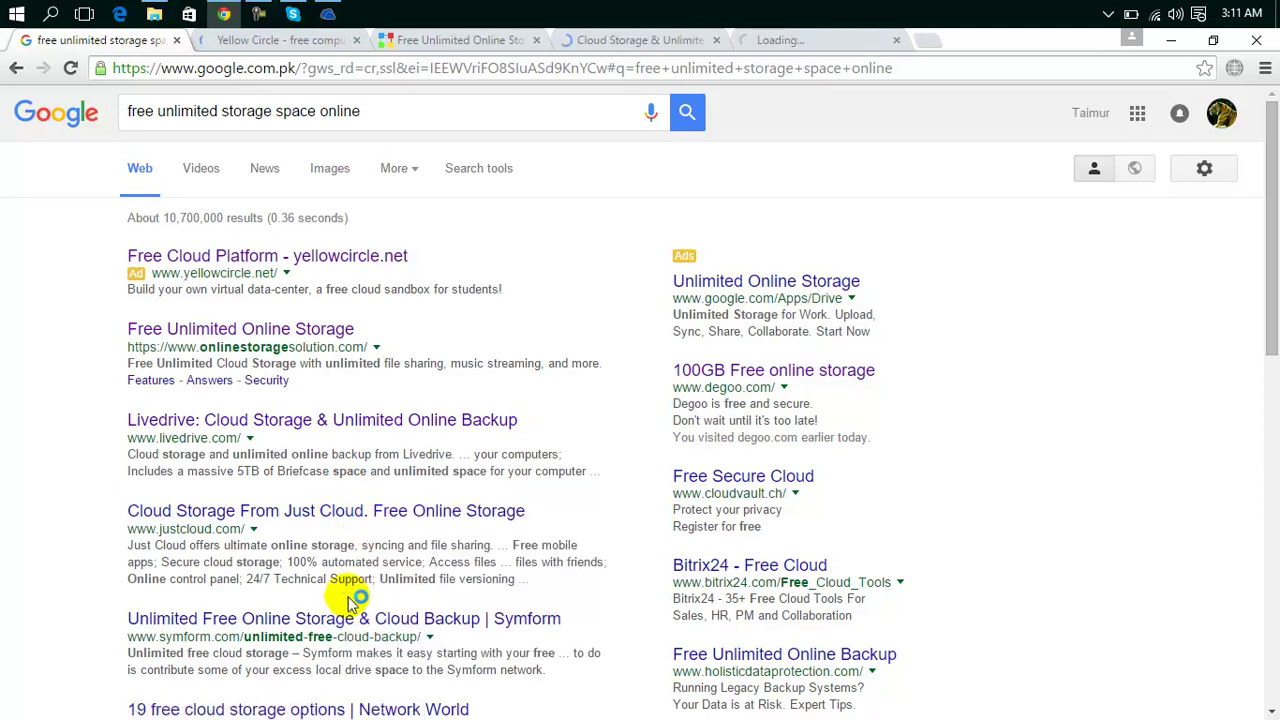
click(292, 13)
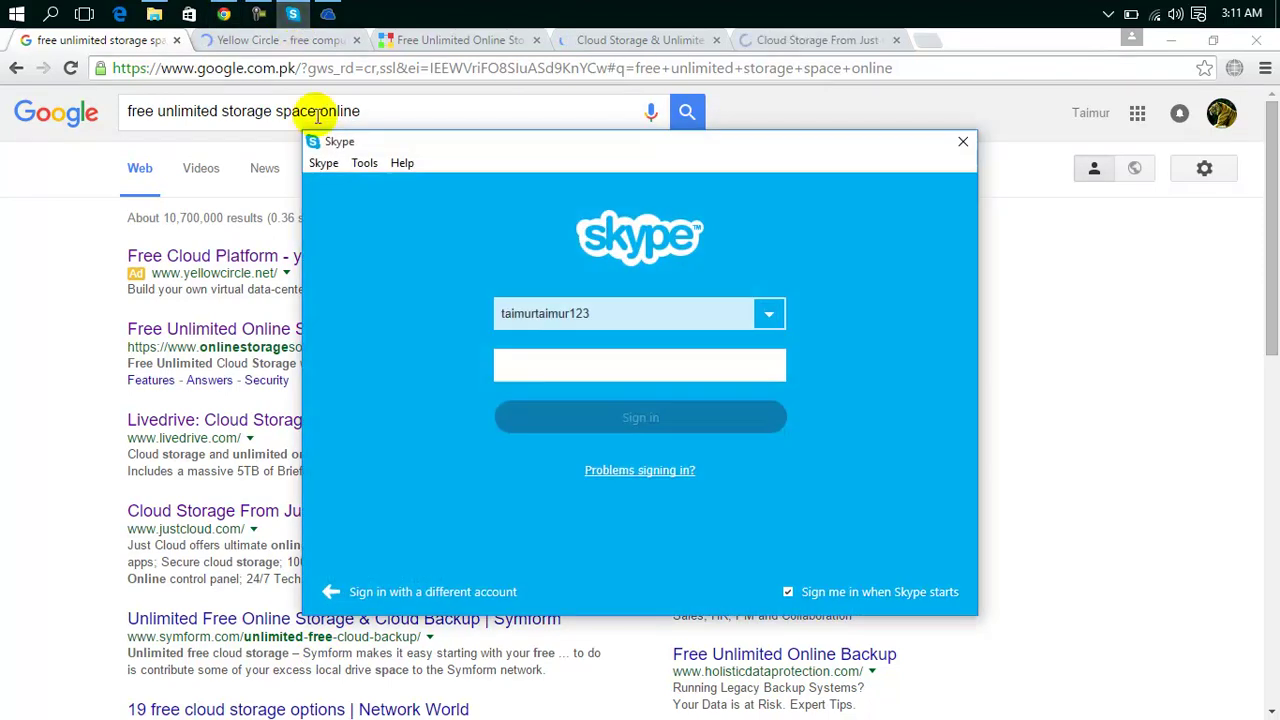
click(322, 45)
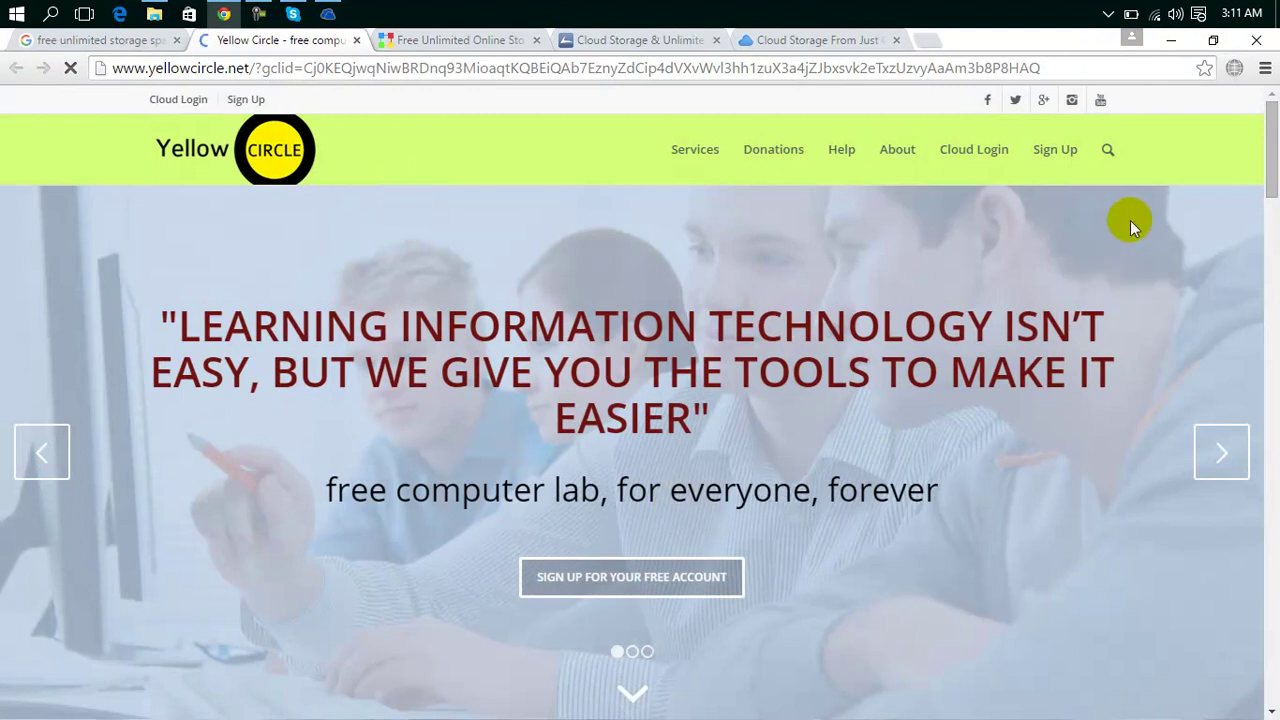
Look over the Yellow Circle cloud login, Mankayia, Livedrive and JustCloud pages.
click(1001, 150)
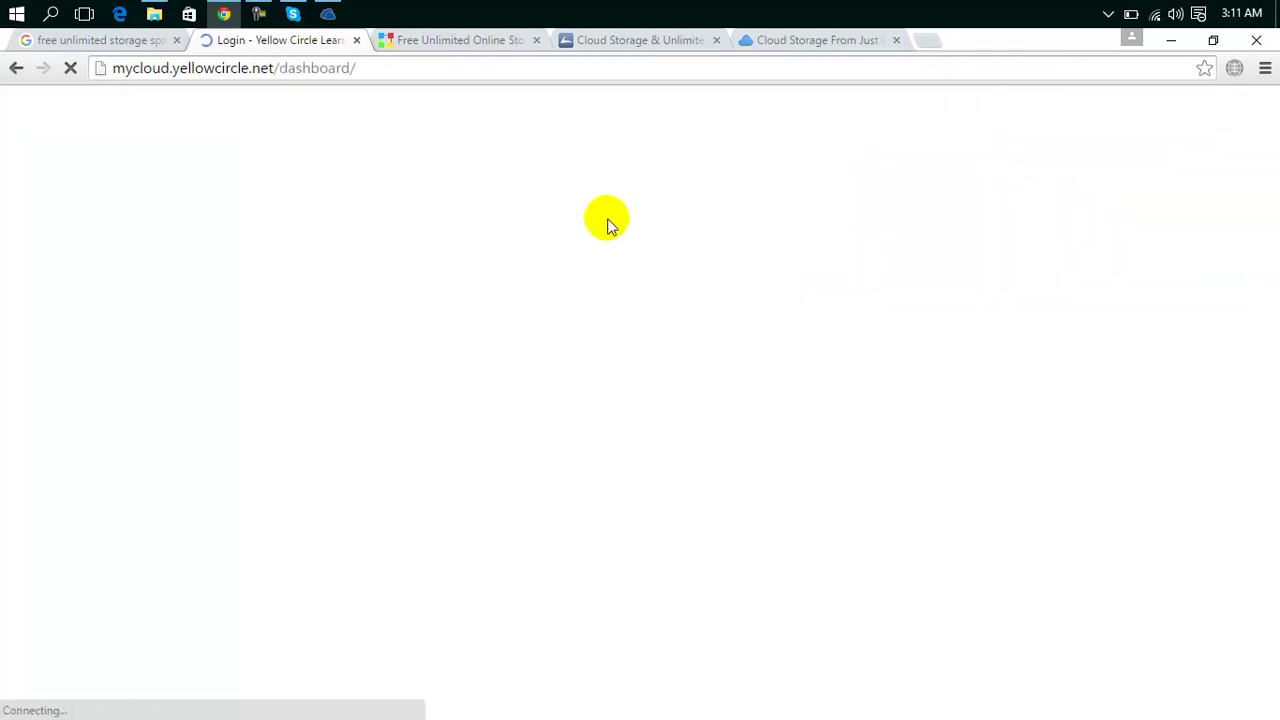
click(420, 38)
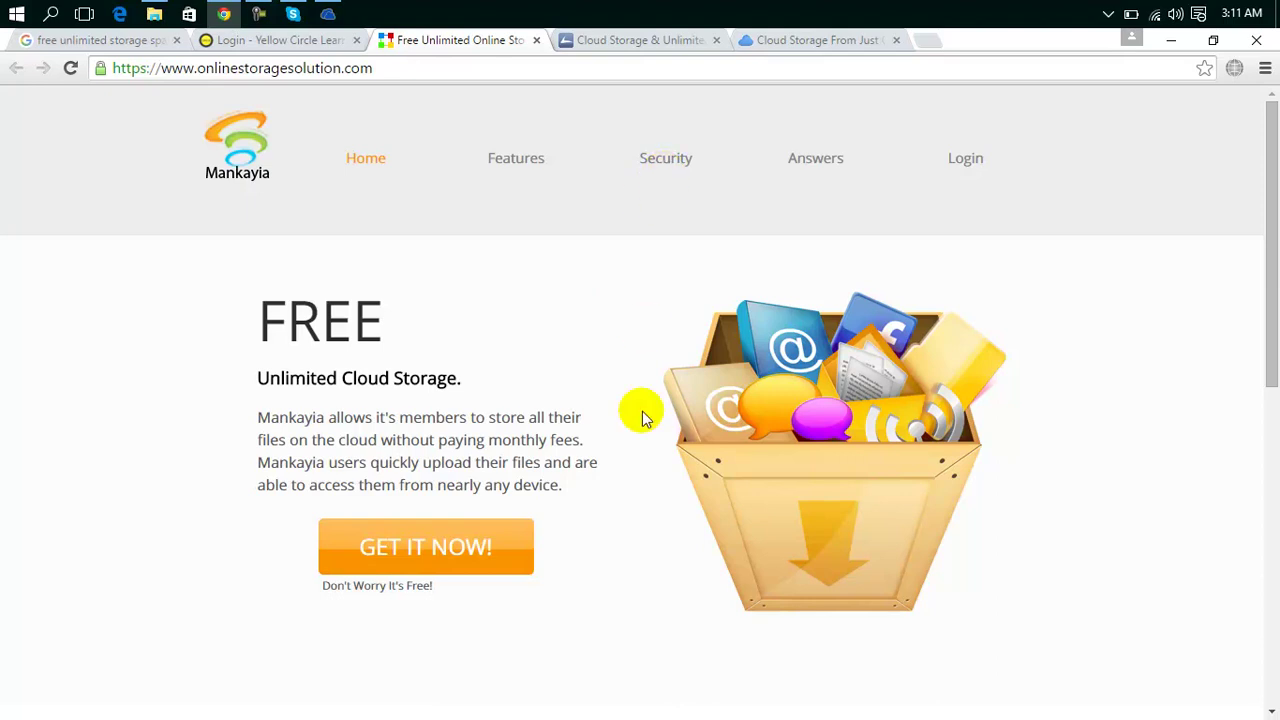
click(591, 40)
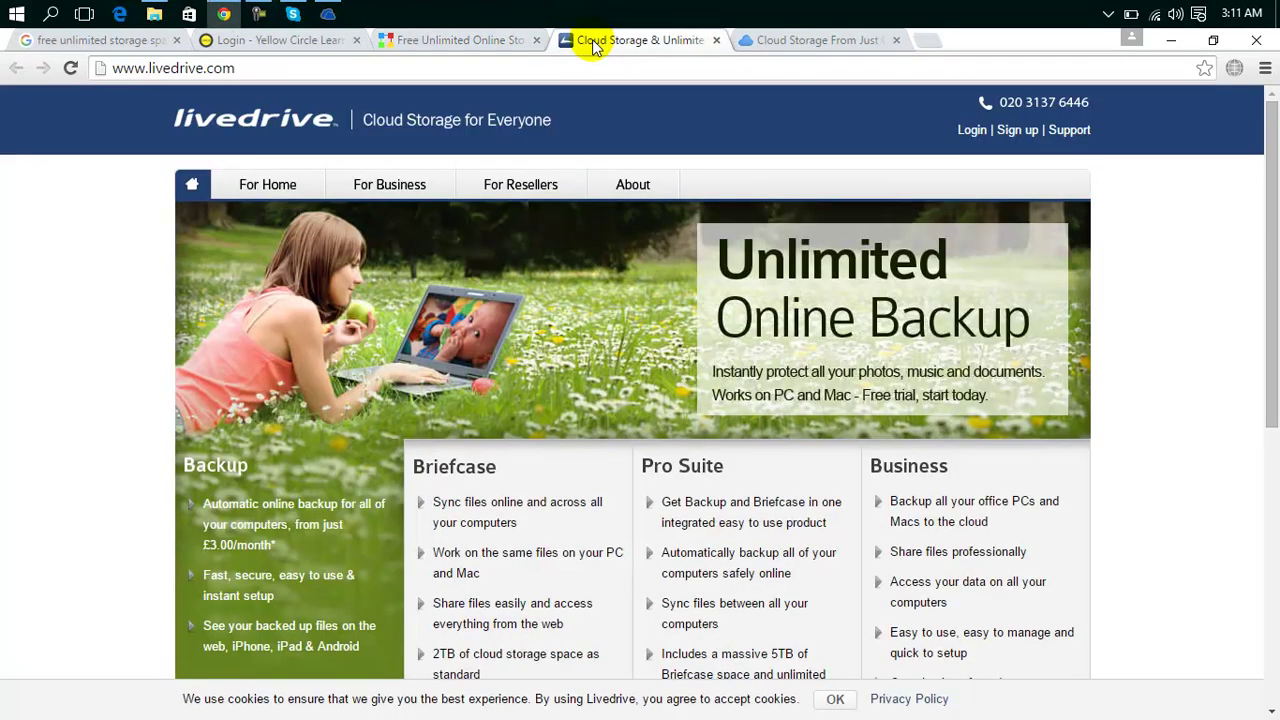
click(777, 40)
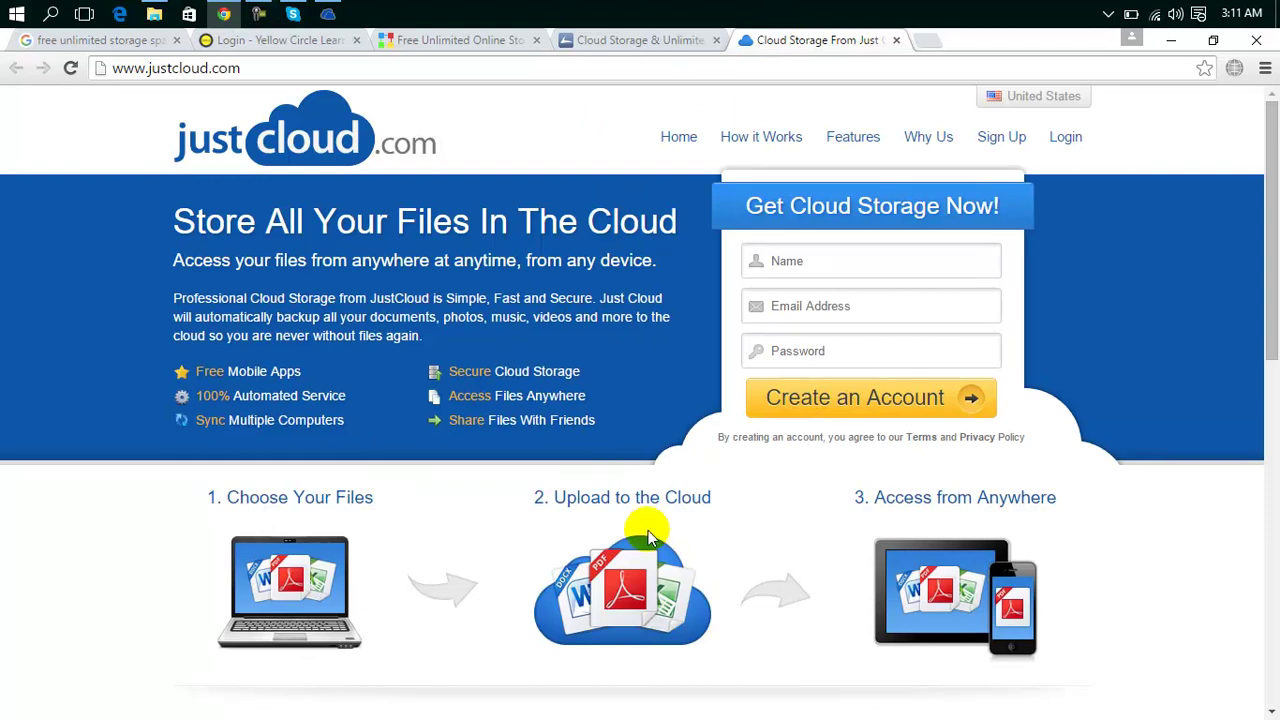
Close the JustCloud, Livedrive, Mankayia and Yellow Circle tabs.
click(899, 40)
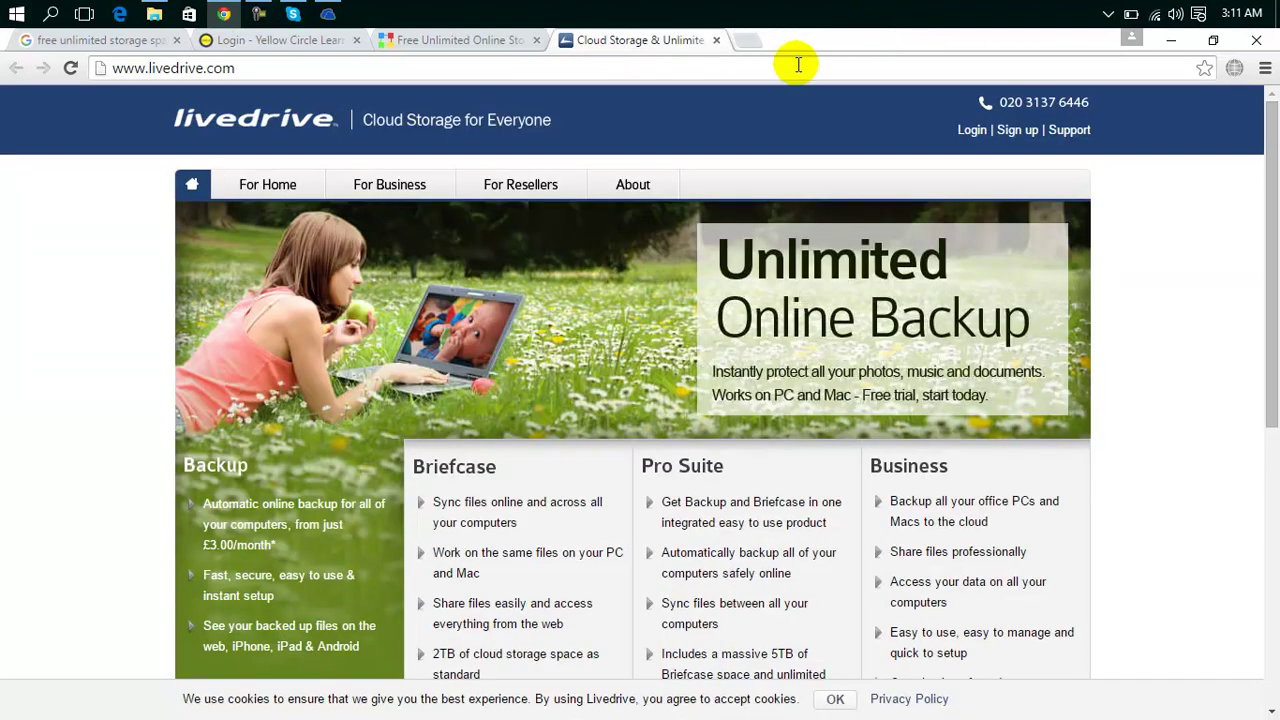
click(716, 40)
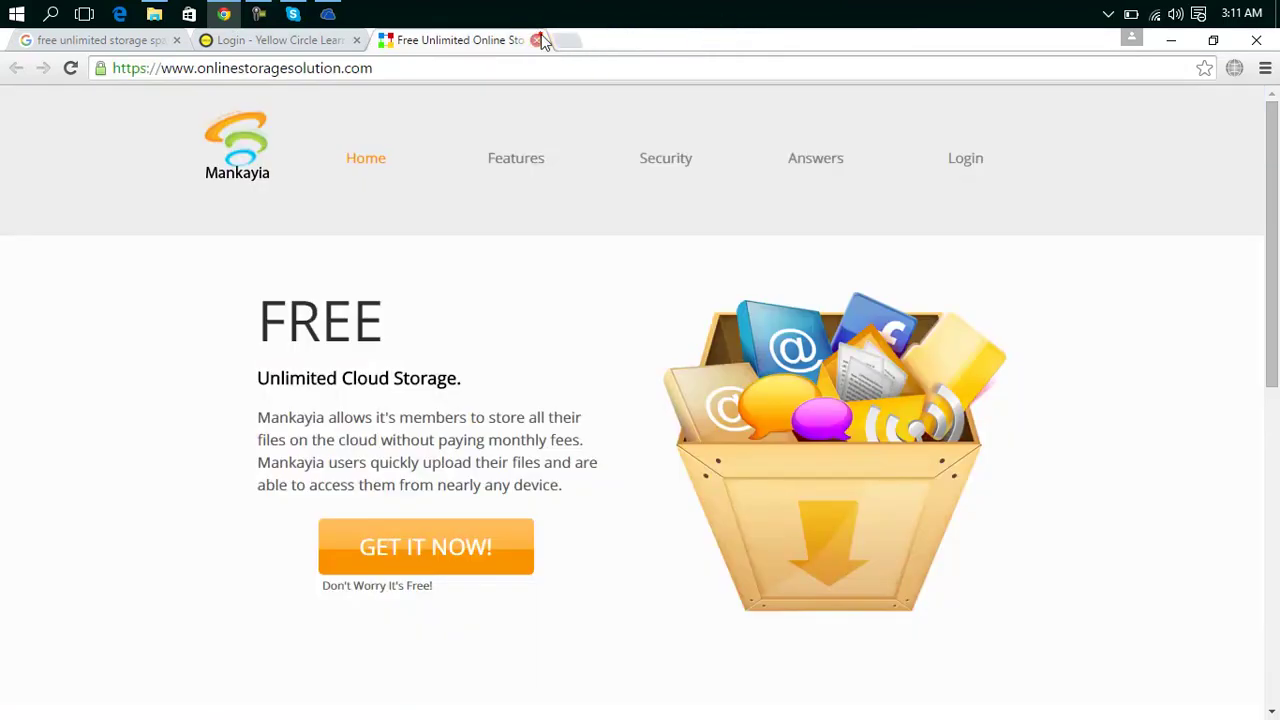
click(537, 40)
click(356, 41)
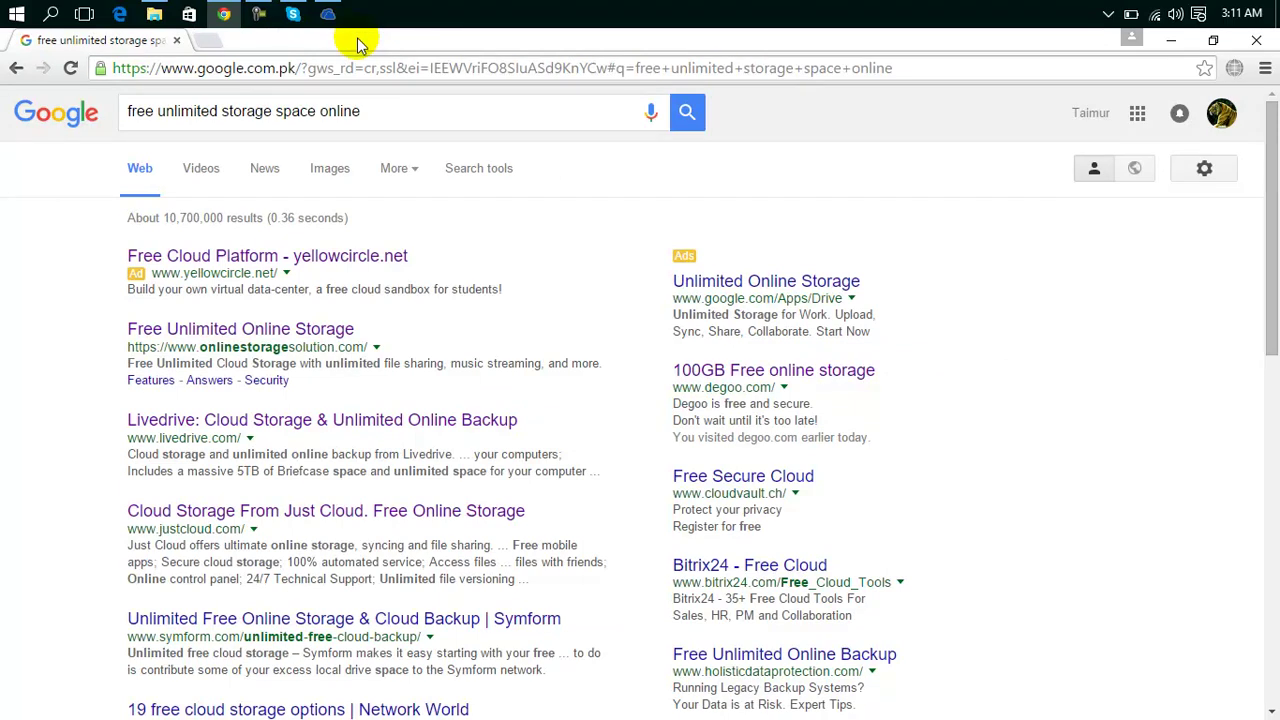
Search for 'google drive' and open the official Google Drive site.
click(388, 101)
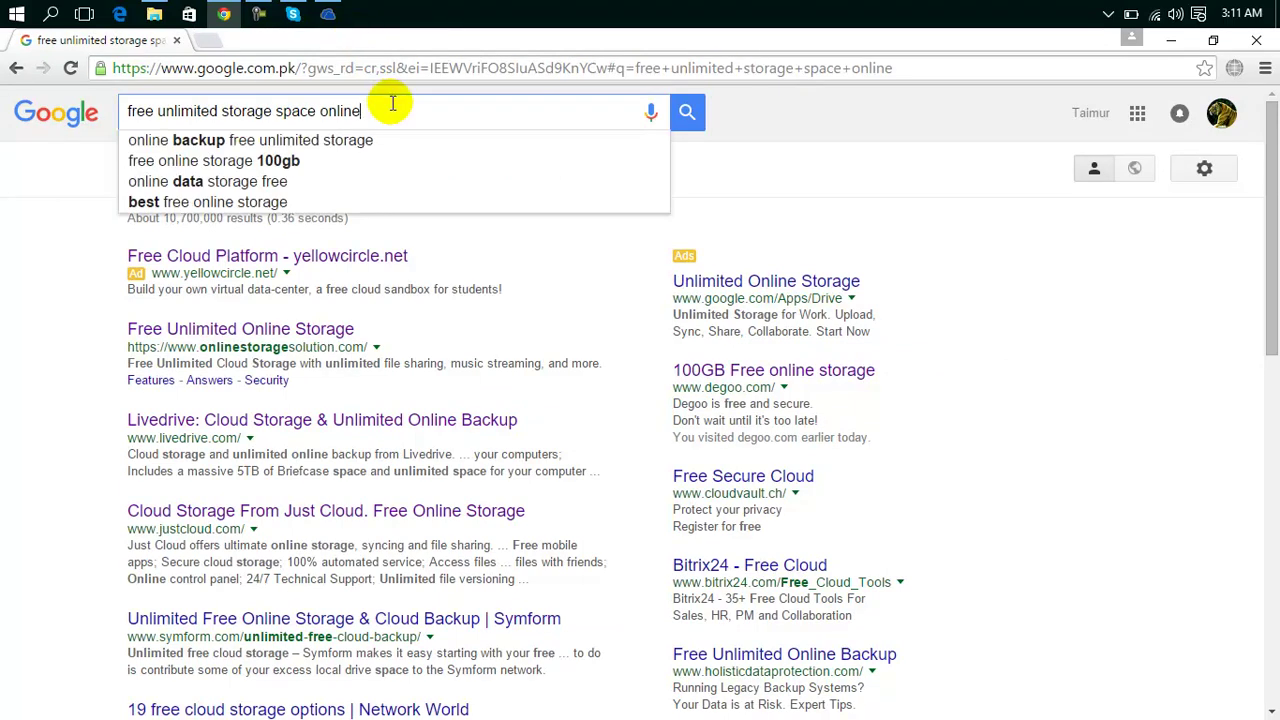
triple_click(390, 105)
text(g)
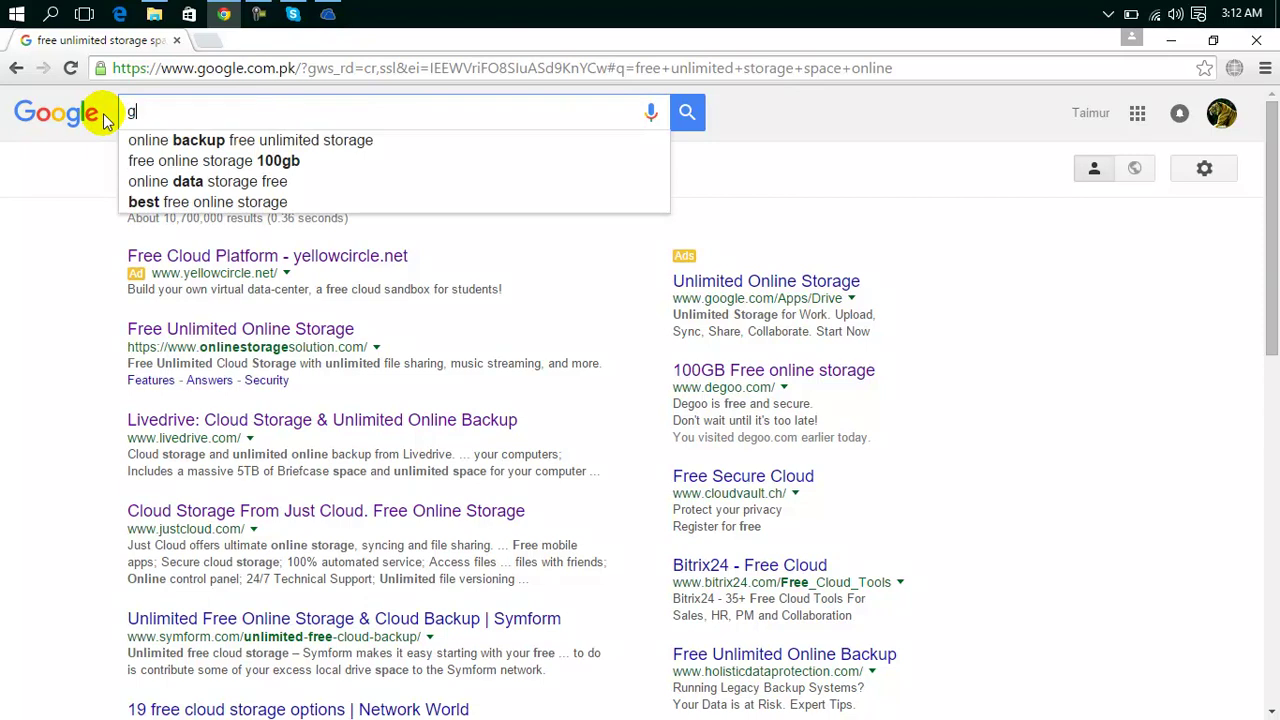
text(oogledt)
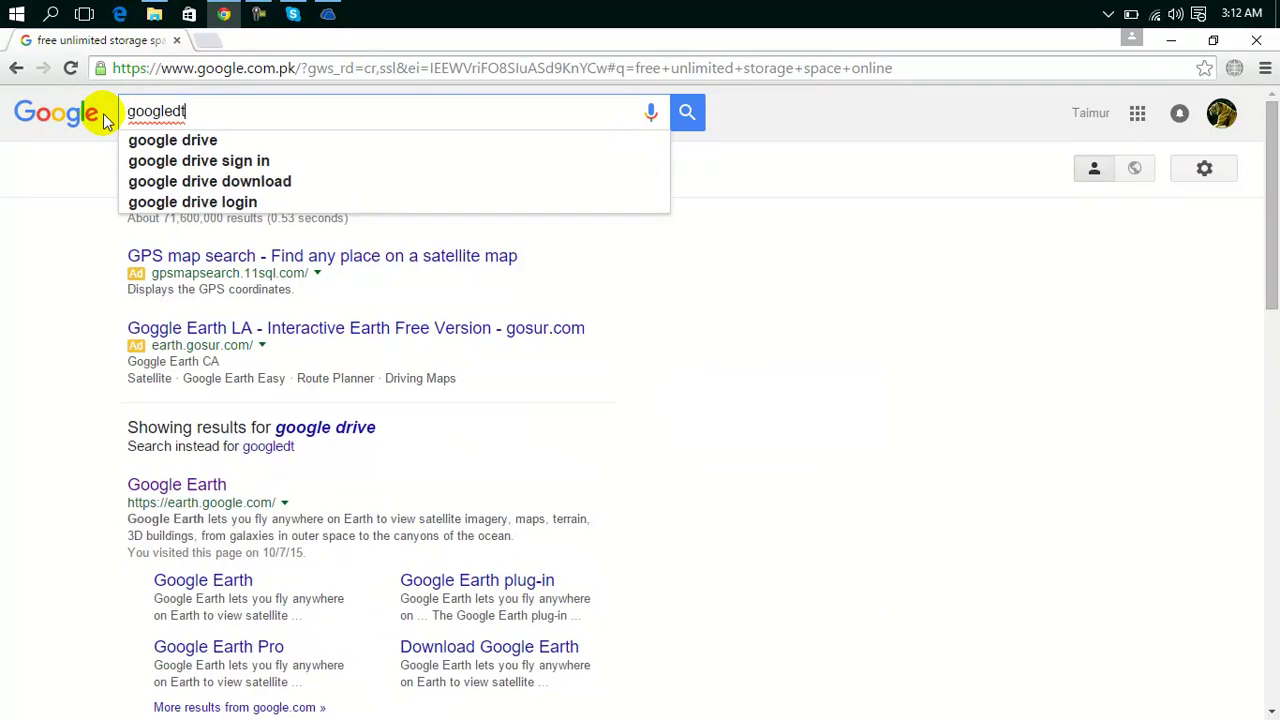
key(Down)
key(Return)
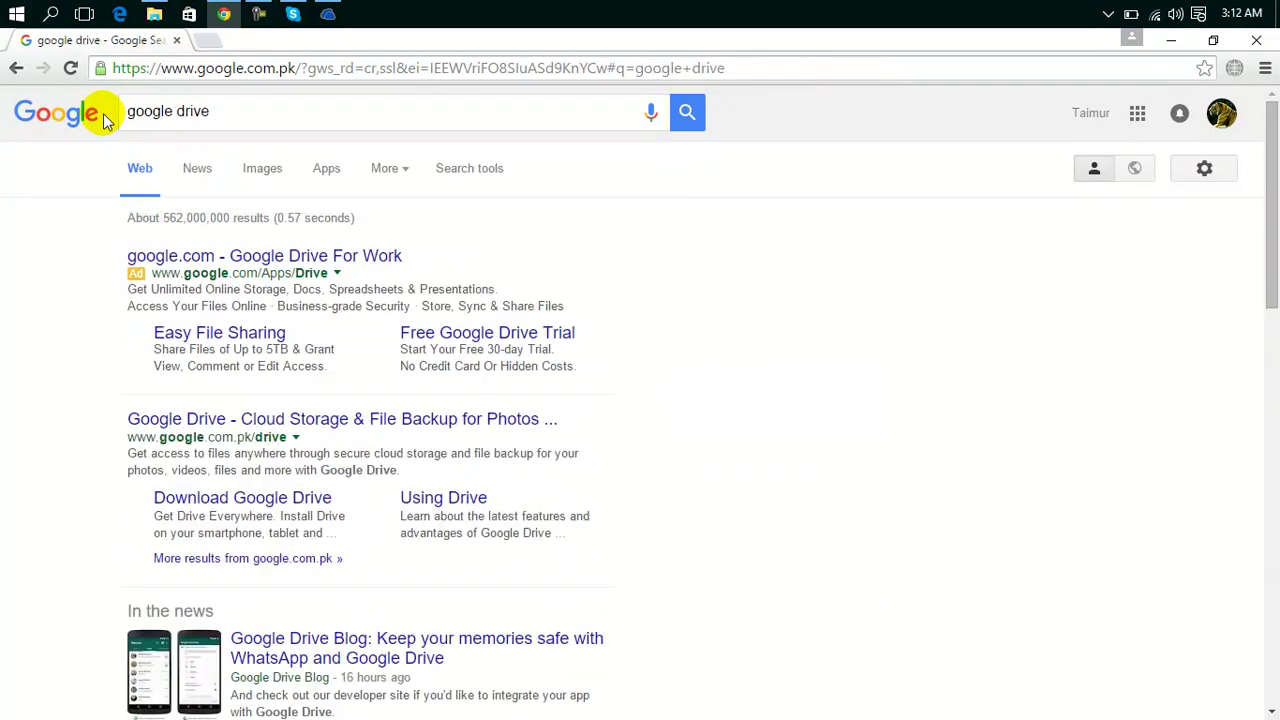
click(166, 420)
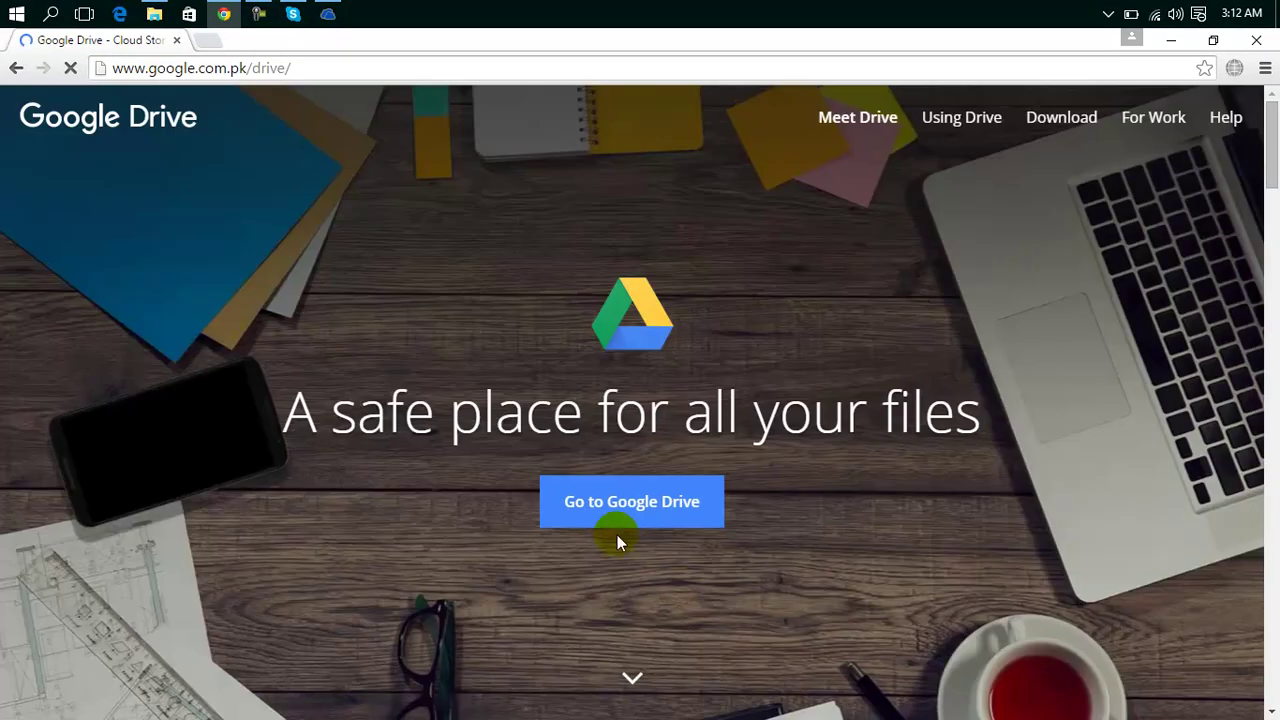
Bring up Google Drive's Download page, then close Chrome.
click(573, 514)
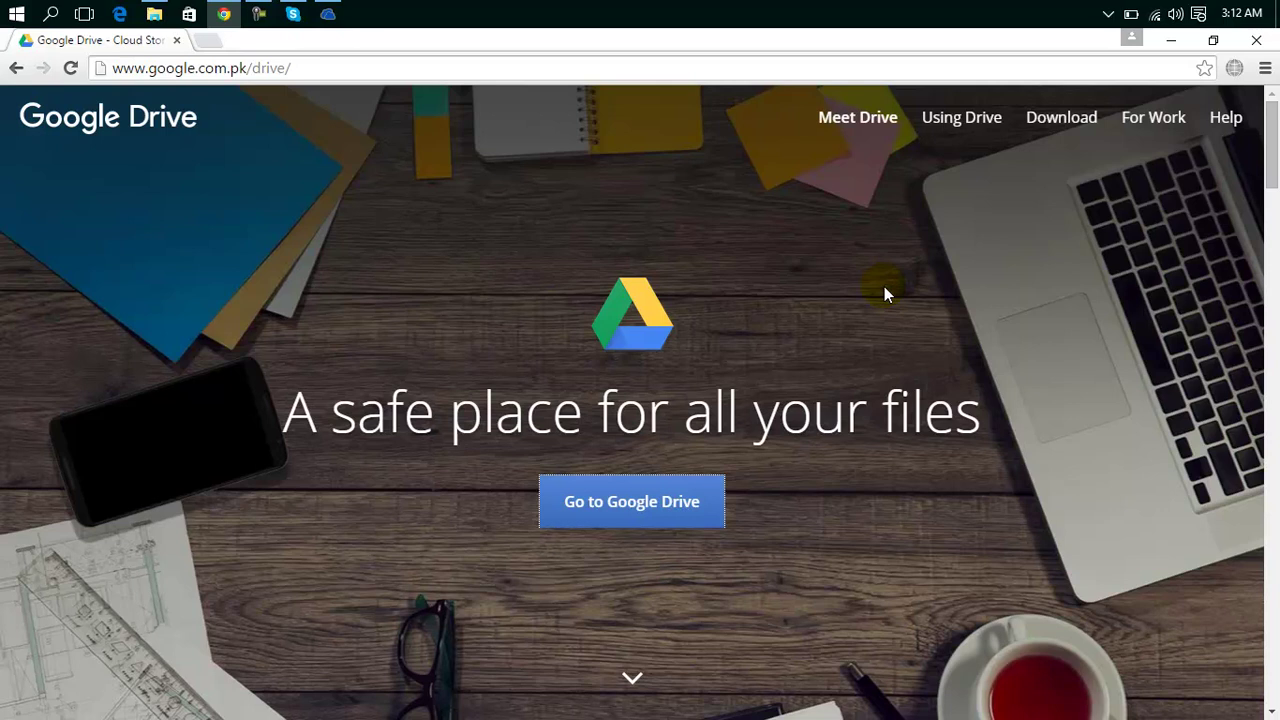
click(1068, 120)
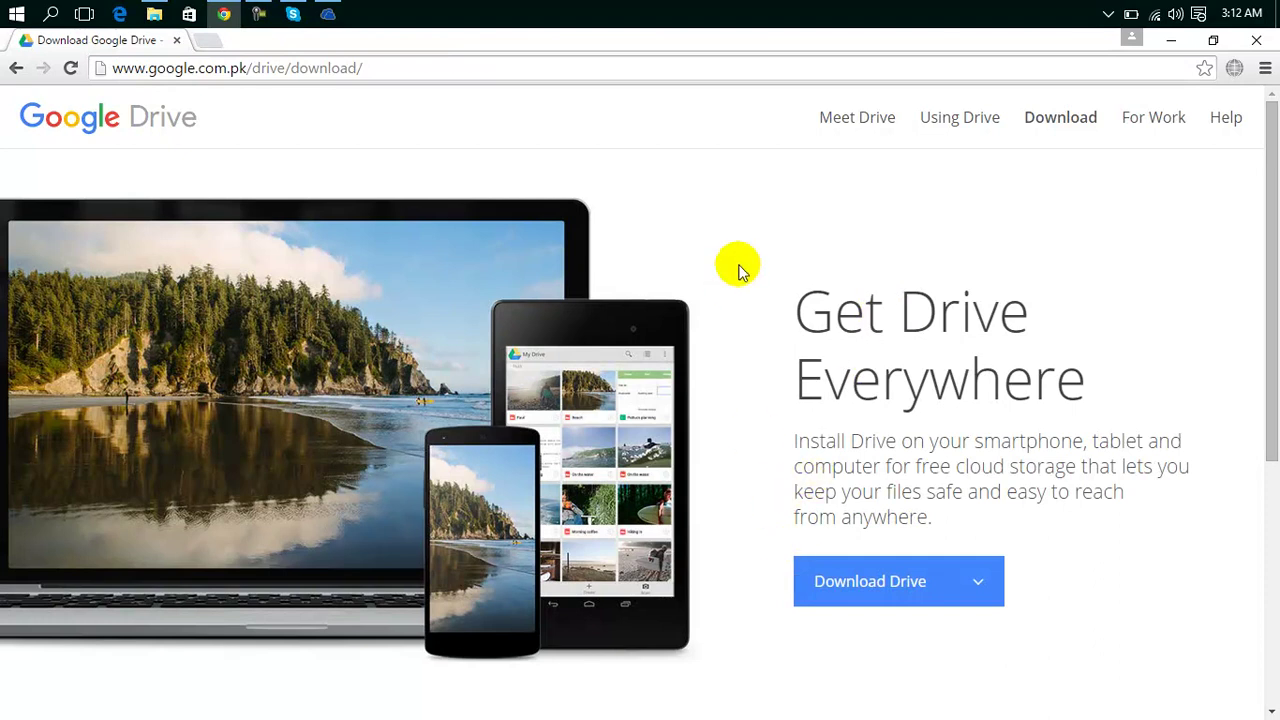
mouse_move(864, 517)
mouse_down()
mouse_move(827, 610)
mouse_move(900, 585)
mouse_up()
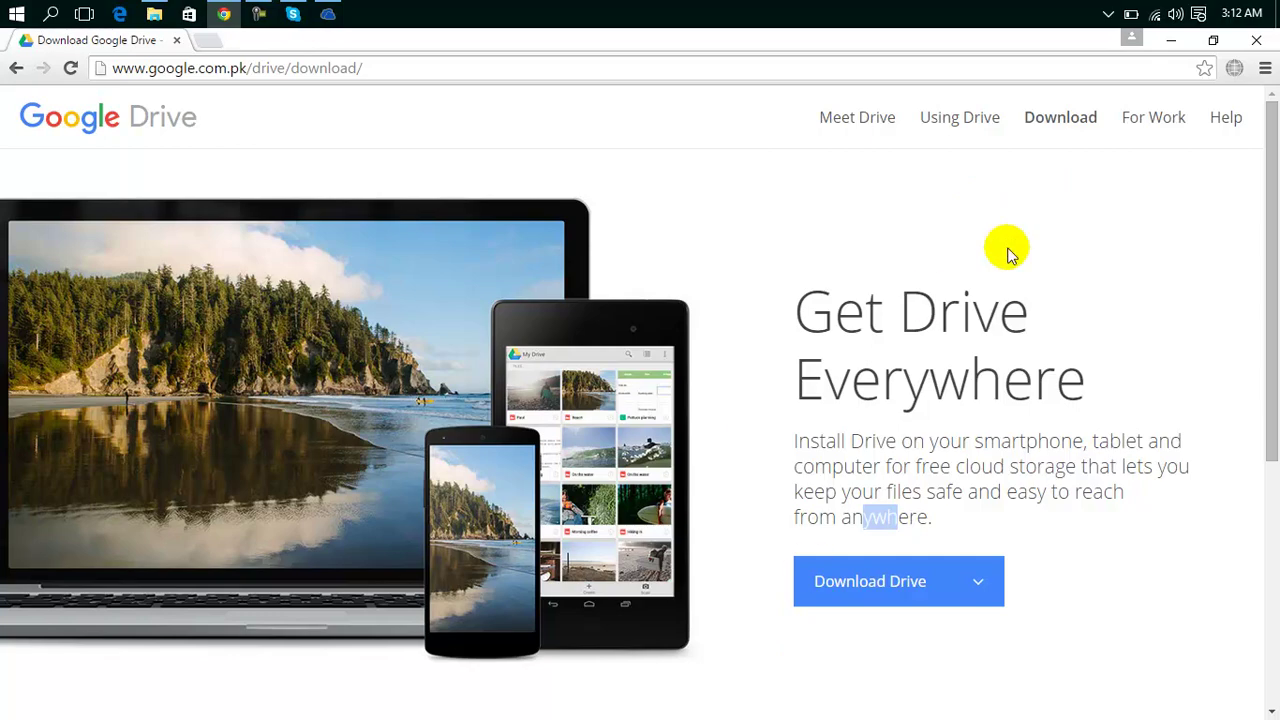
click(1256, 42)
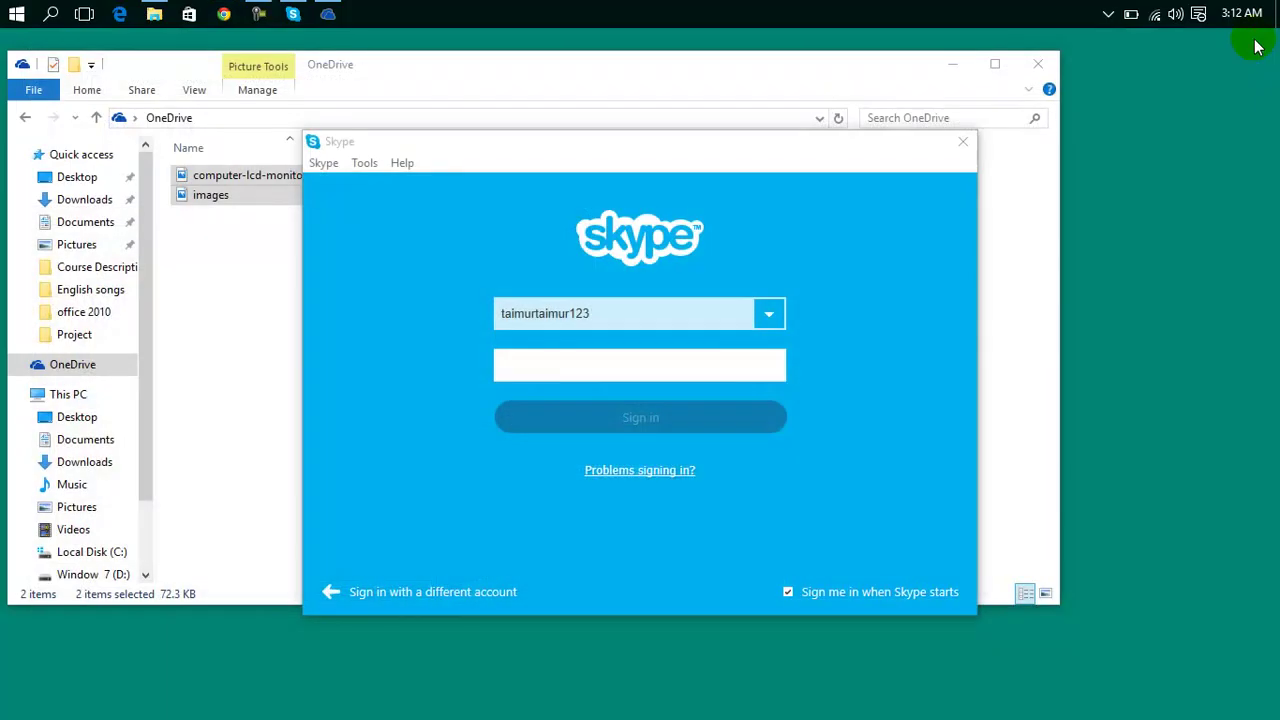
Close the Skype sign-in window and the OneDrive File Explorer window.
click(962, 141)
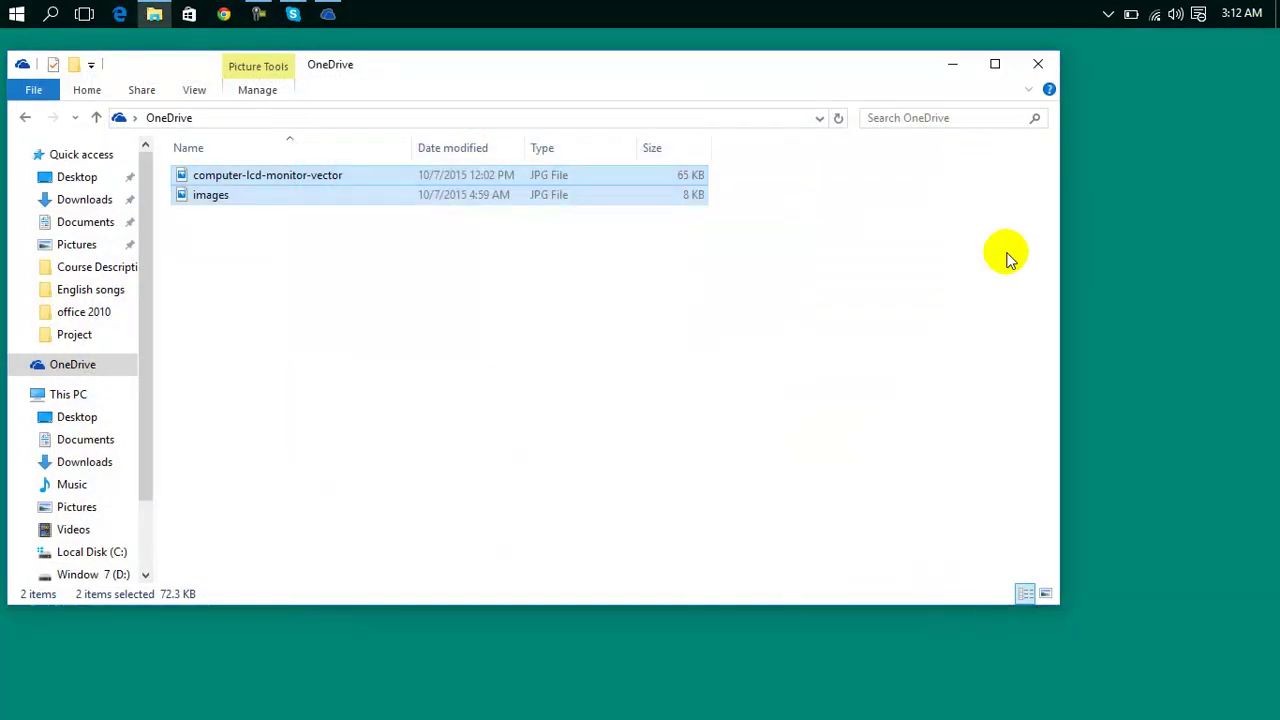
click(1038, 63)
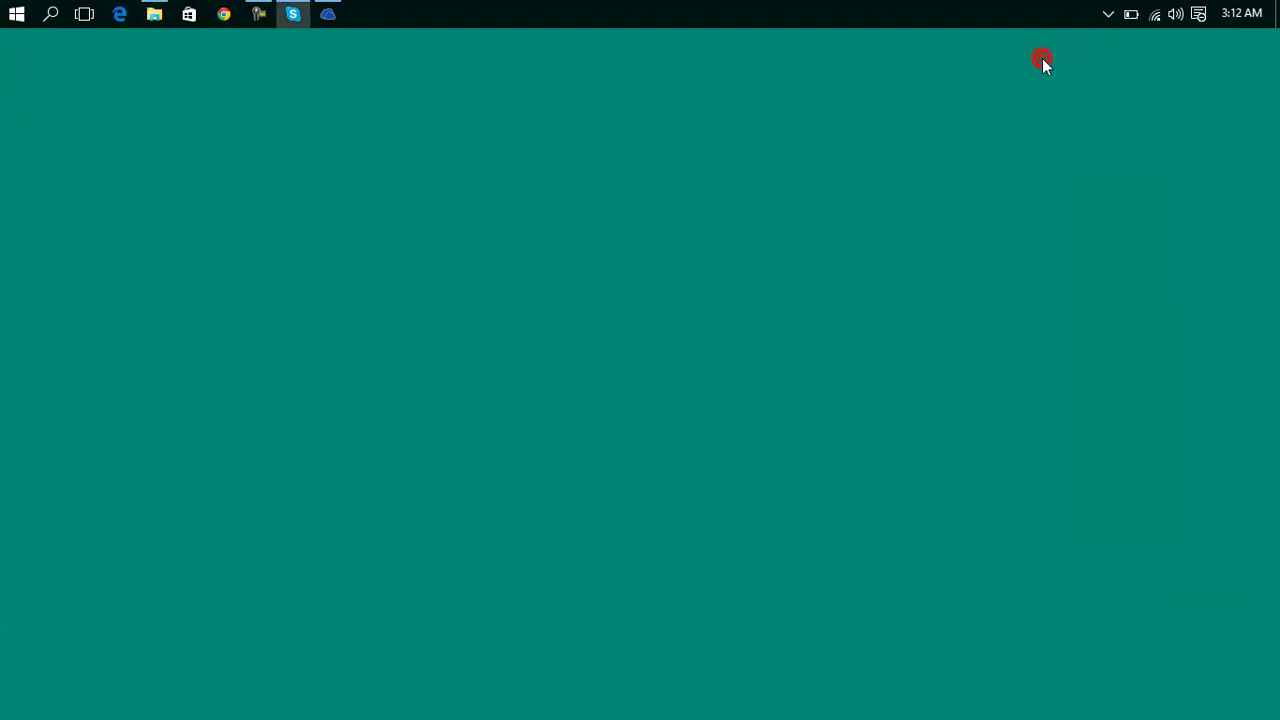